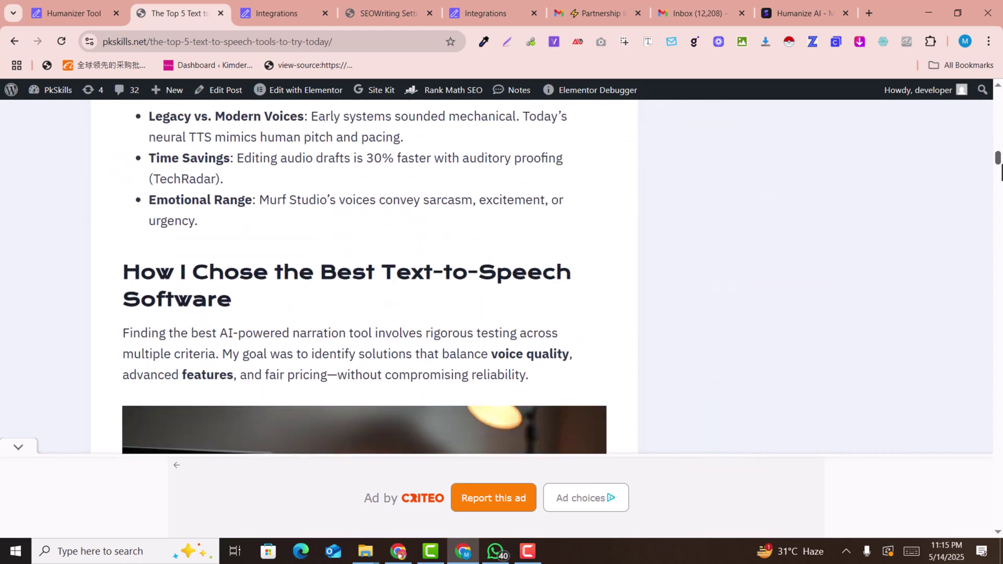
Step: Sign up for SEOWriting.ai with an existing Google account and allow the sign-in
drag(1000, 189, 1001, 380)
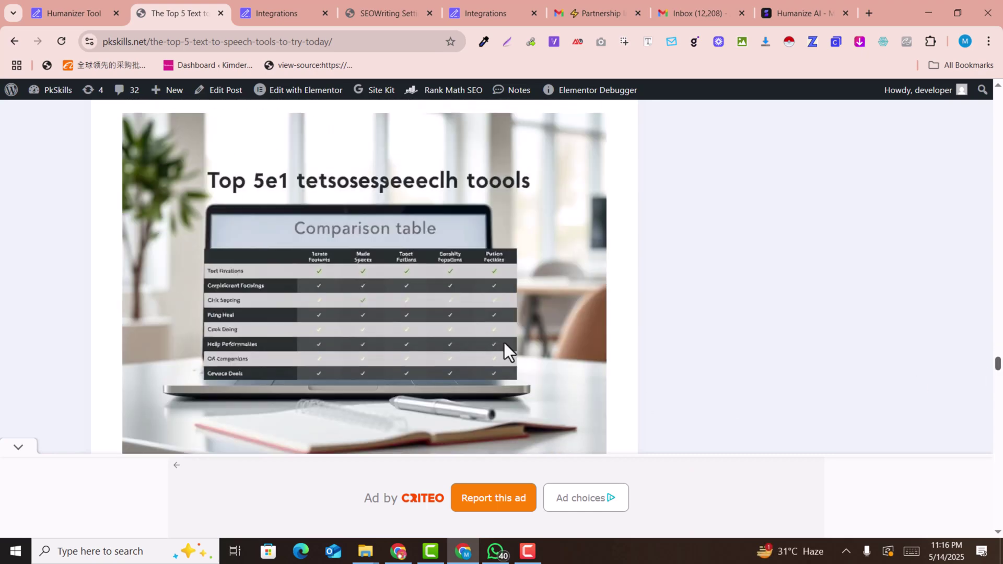
drag(503, 342, 497, 336)
drag(1000, 380, 1001, 100)
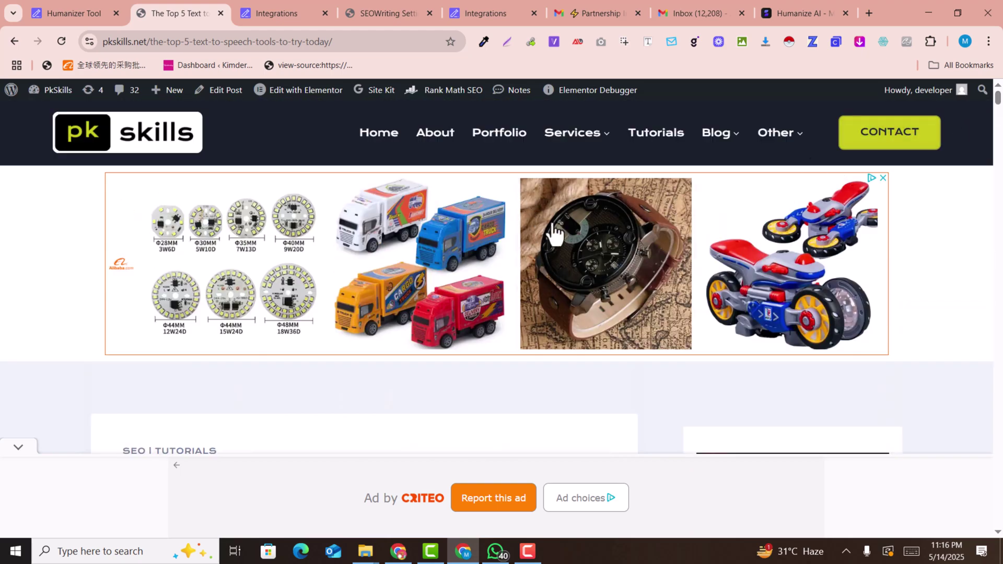
scroll(620, 269, down, 5)
drag(277, 186, 117, 159)
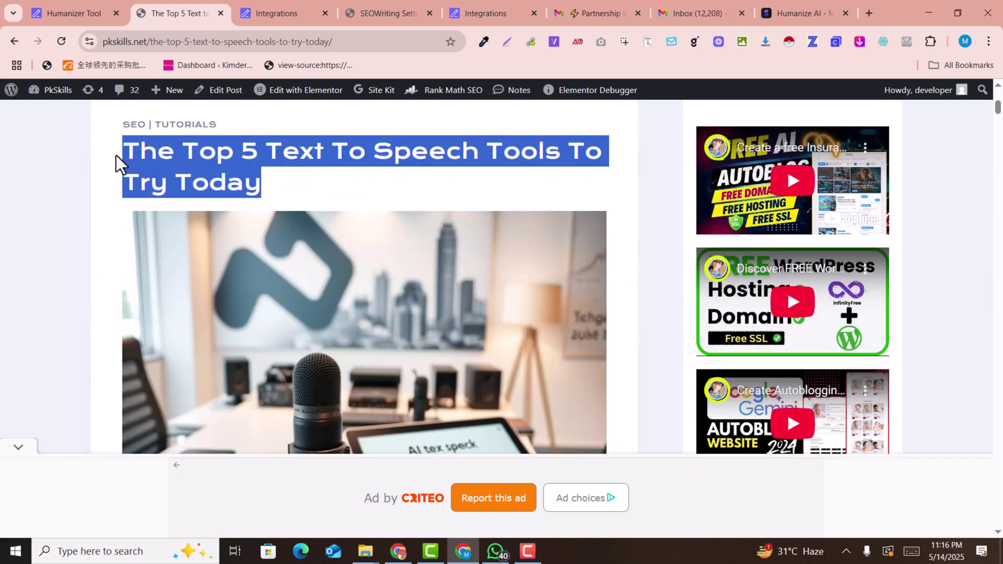
scroll(186, 230, down, 3)
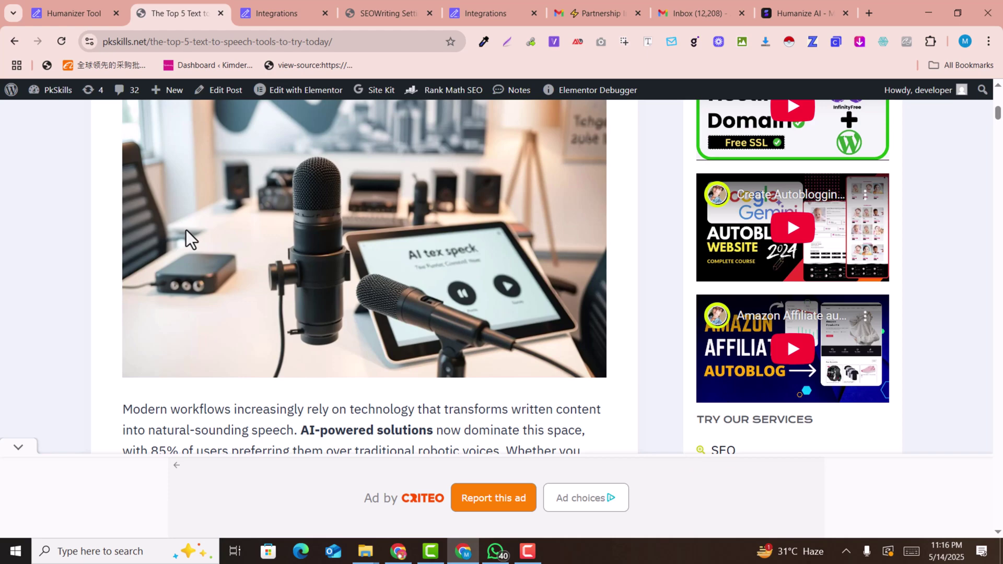
scroll(186, 229, up, 3)
scroll(186, 230, up, 3)
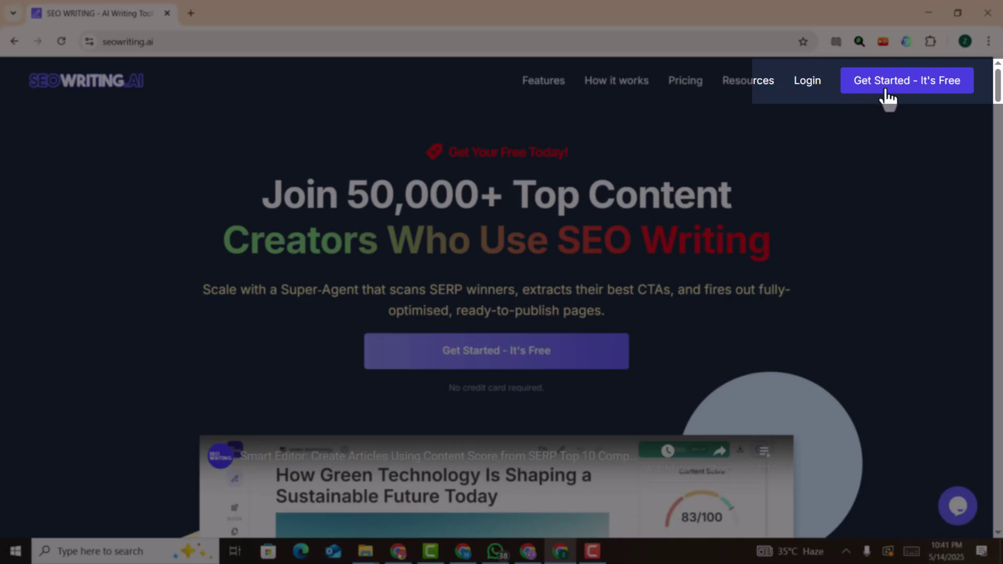
click(883, 89)
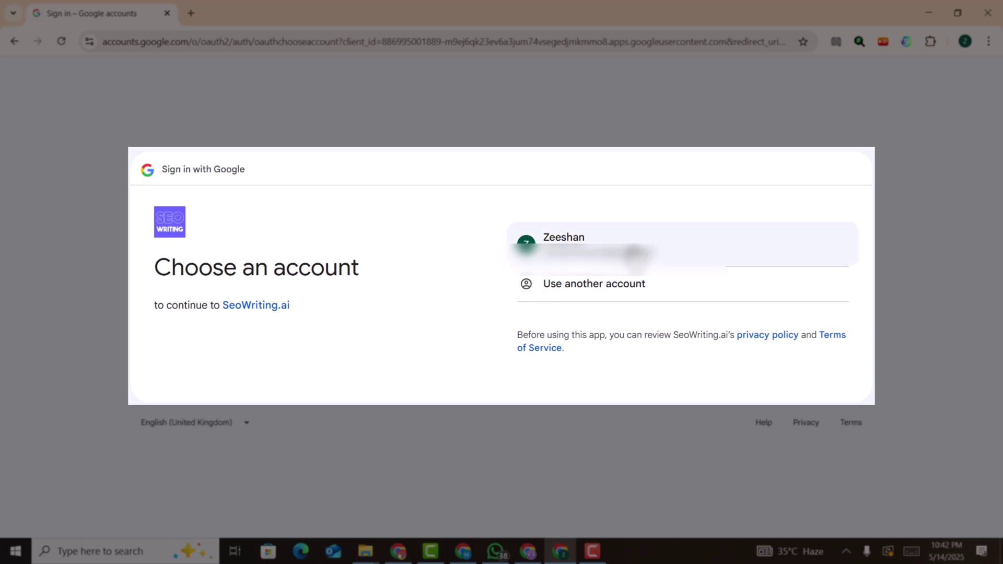
click(633, 252)
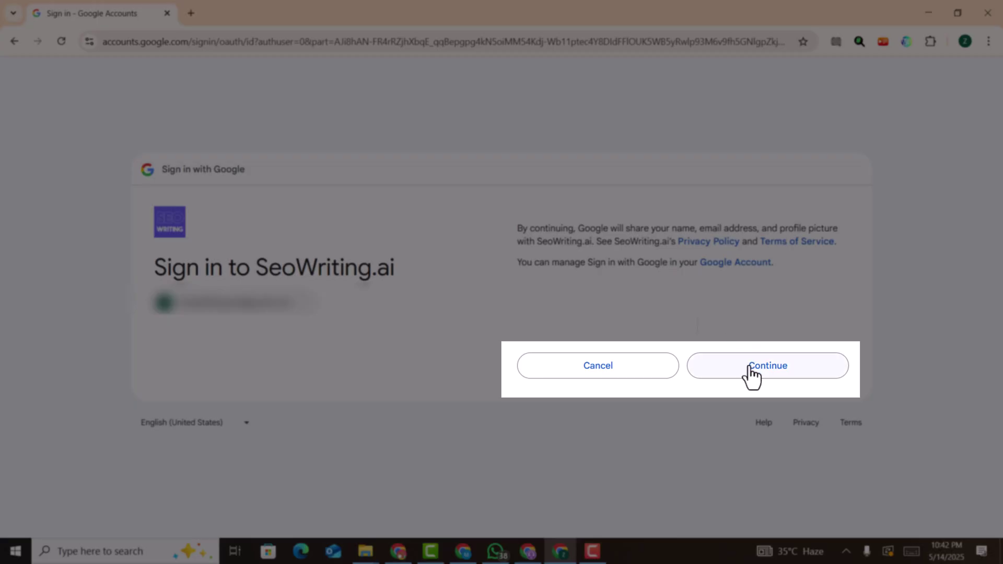
click(753, 368)
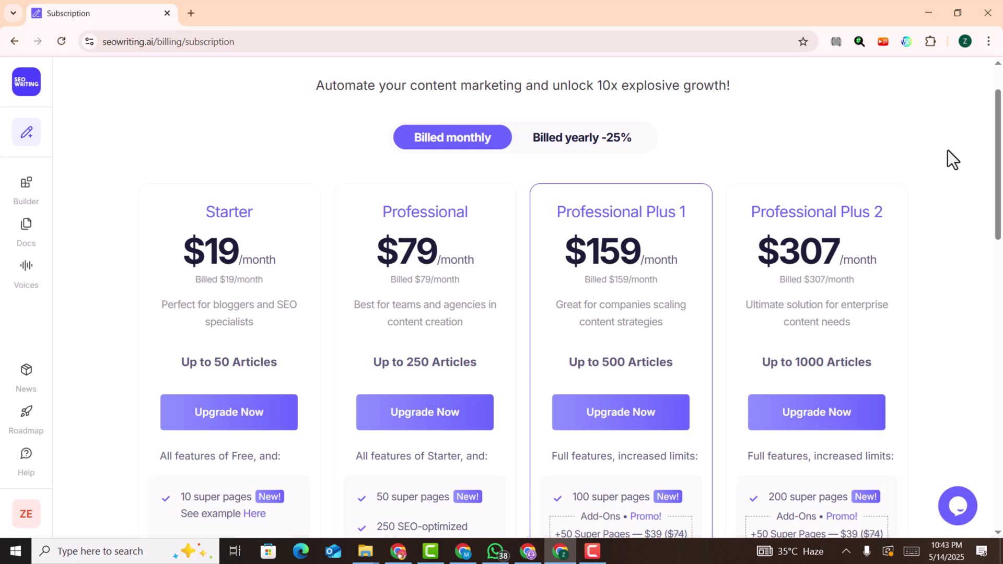
Step: Compare the pricing cards and choose Upgrade Now on the $19/month Starter plan
scroll(949, 148, down, 2)
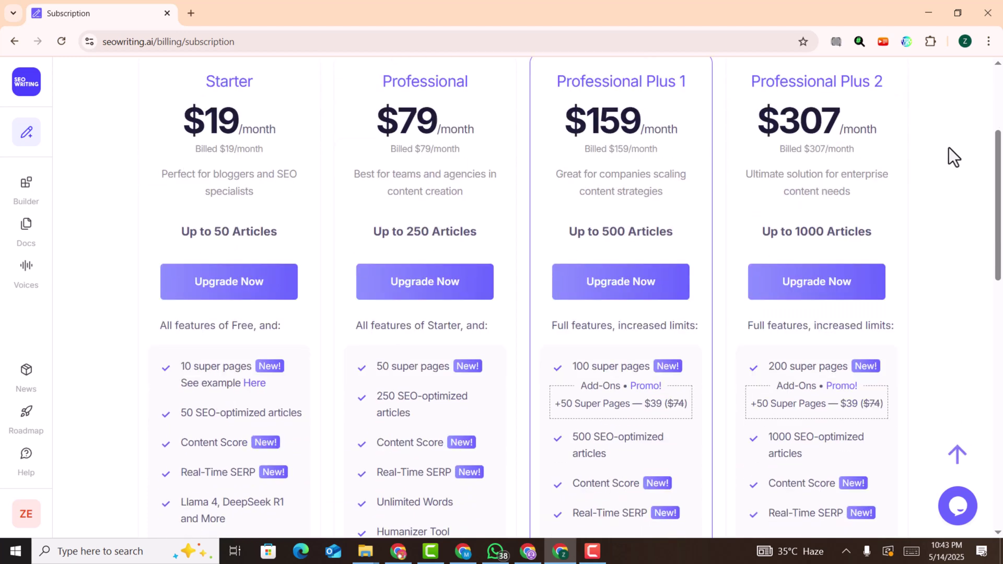
scroll(949, 147, up, 2)
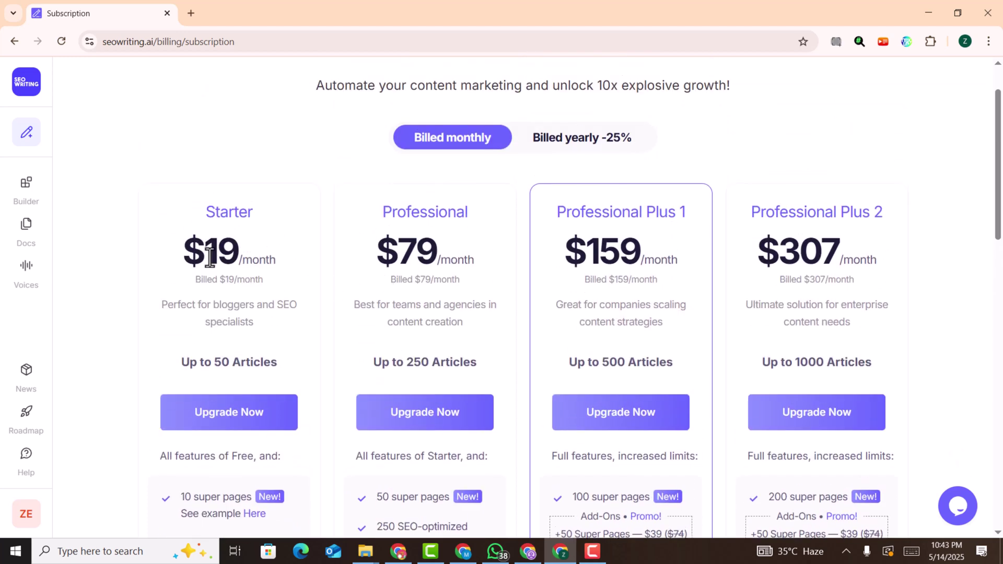
scroll(240, 293, down, 2)
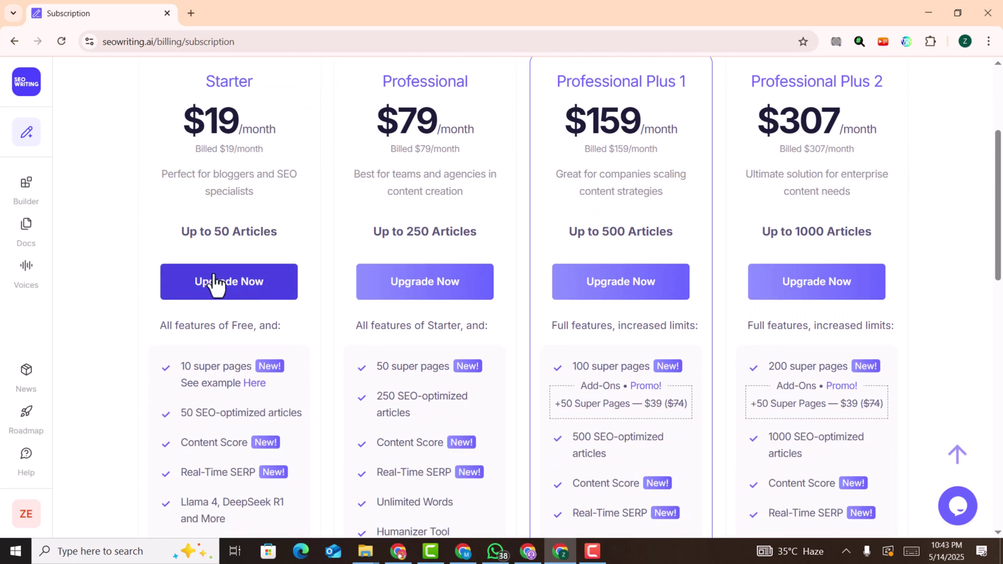
drag(214, 241, 278, 256)
scroll(282, 282, down, 1)
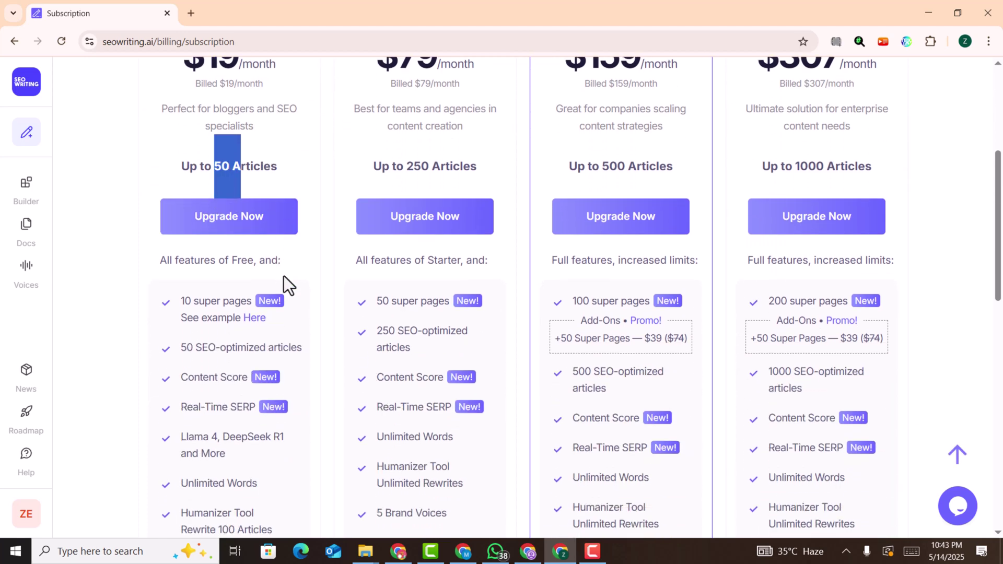
scroll(186, 314, down, 1)
scroll(198, 293, down, 1)
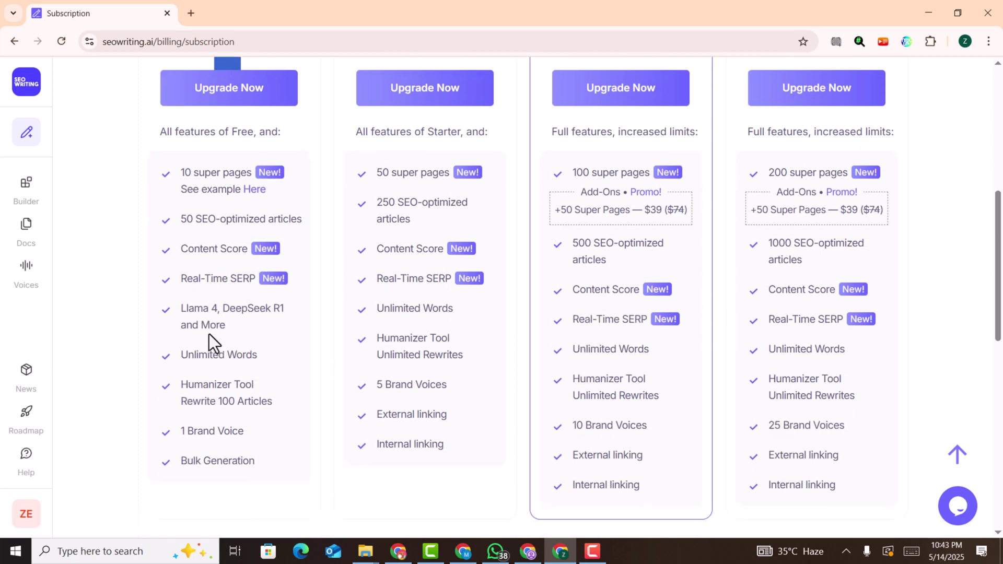
scroll(240, 405, up, 2)
click(132, 206)
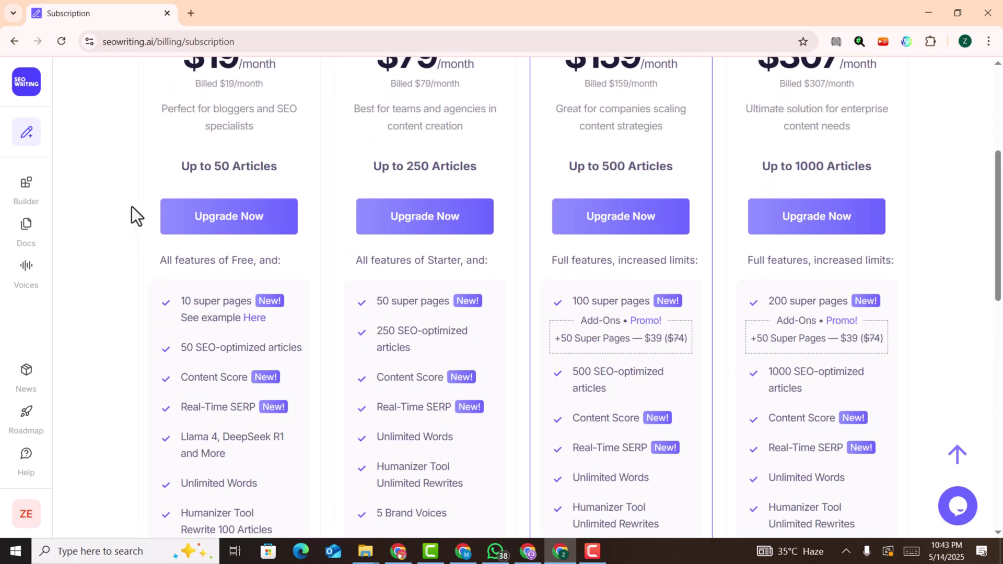
click(211, 219)
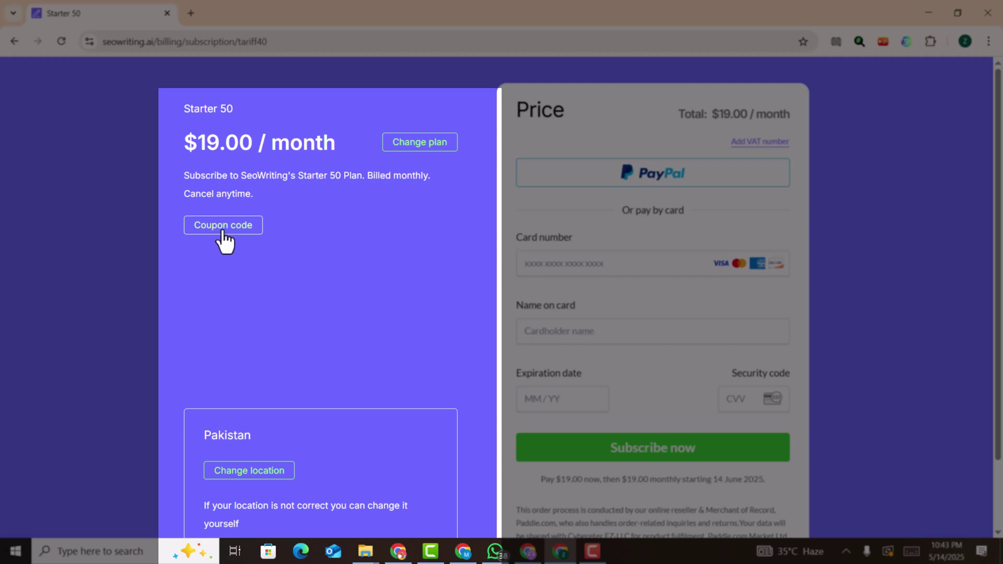
Step: Paste the discount coupon code and apply it for a 25% discount
click(204, 232)
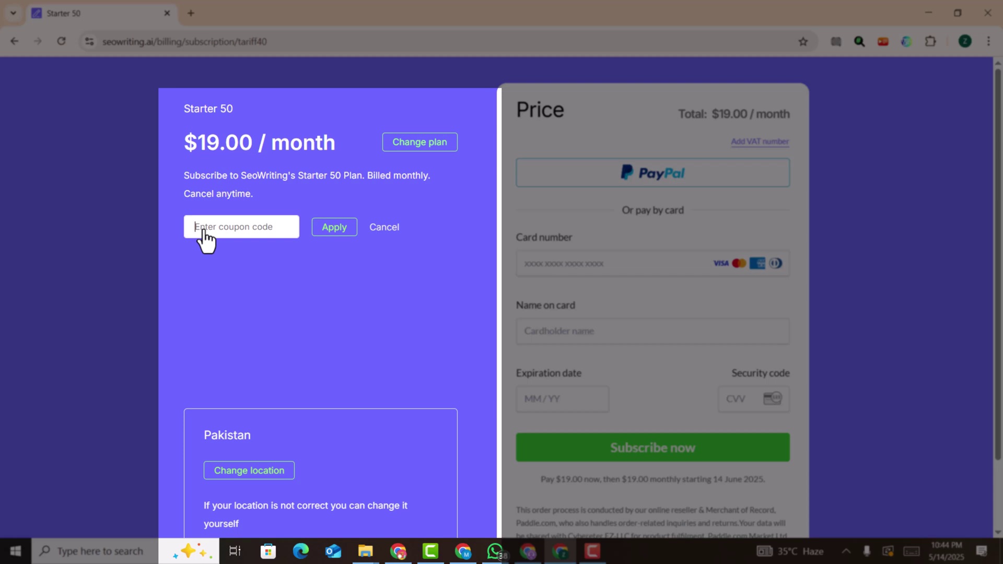
text(PKSKILLS25)
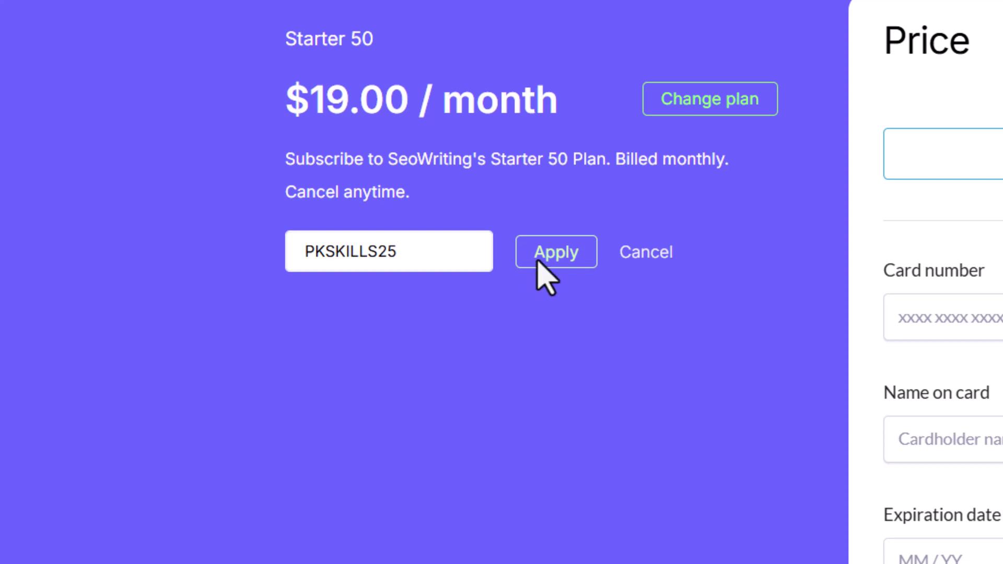
click(541, 256)
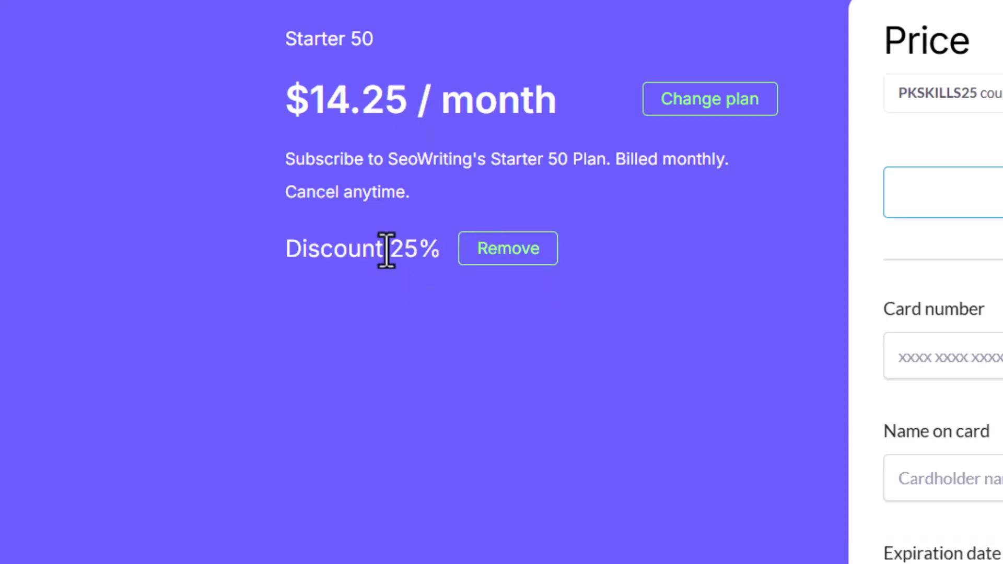
drag(388, 249, 428, 249)
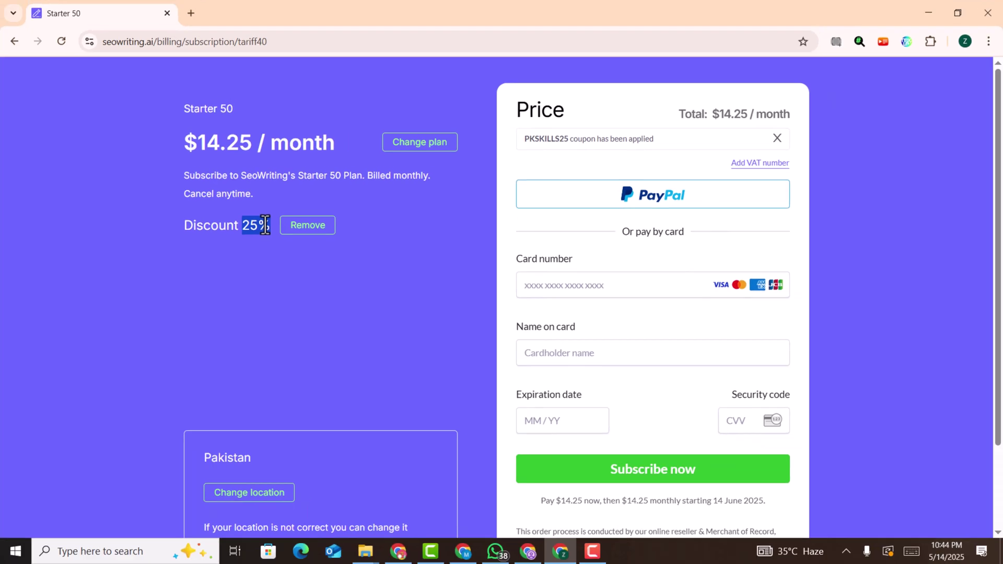
click(243, 229)
drag(241, 225, 272, 225)
Step: Confirm the discounted $14.25 monthly price, then close the checkout window
scroll(349, 246, down, 2)
scroll(349, 247, up, 2)
drag(197, 144, 248, 152)
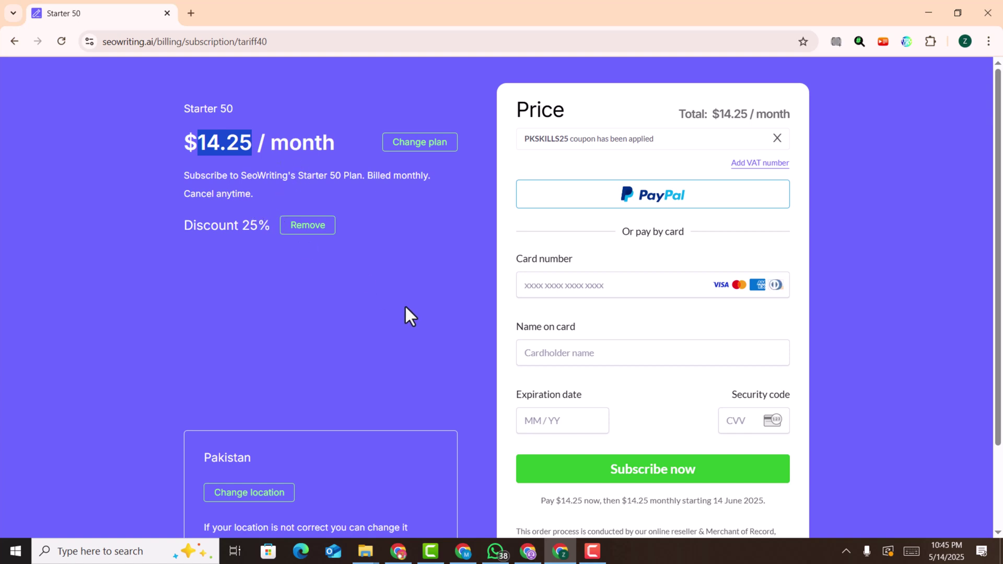
key(ctrl+w)
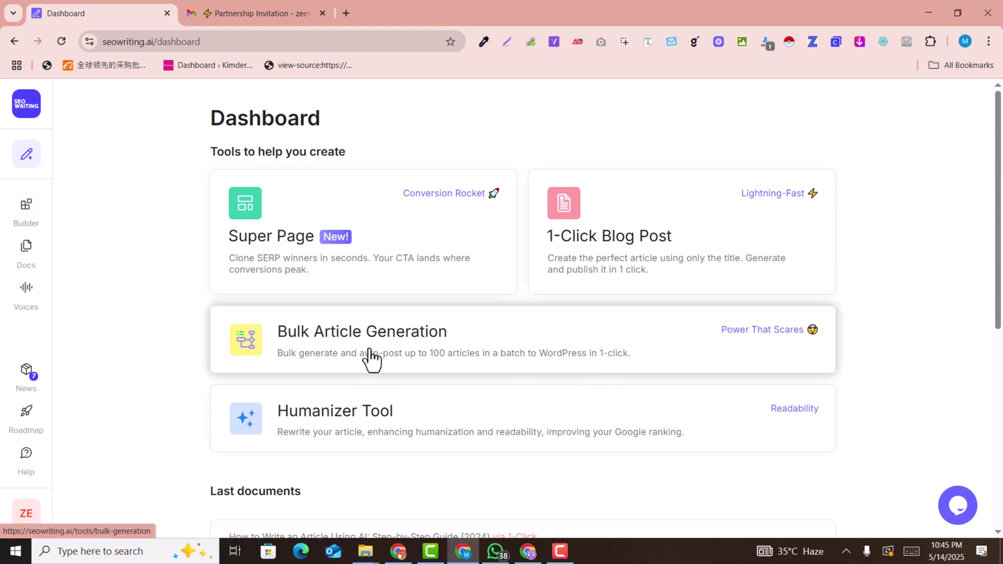
Step: Open 1-Click Blog Post and paste the main keyword 'top 5 text to speech tools'
scroll(367, 358, down, 1)
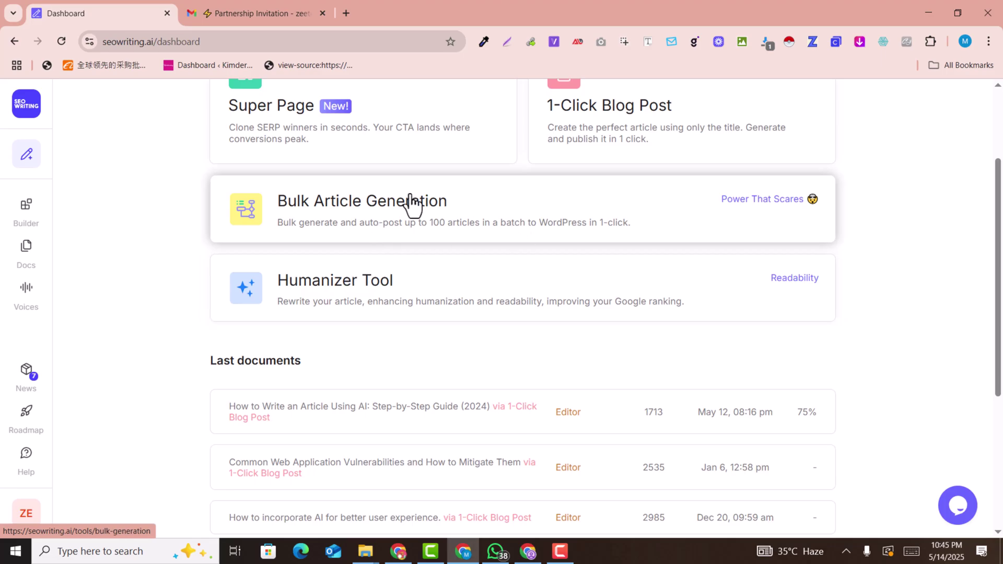
mouse_move(29, 157)
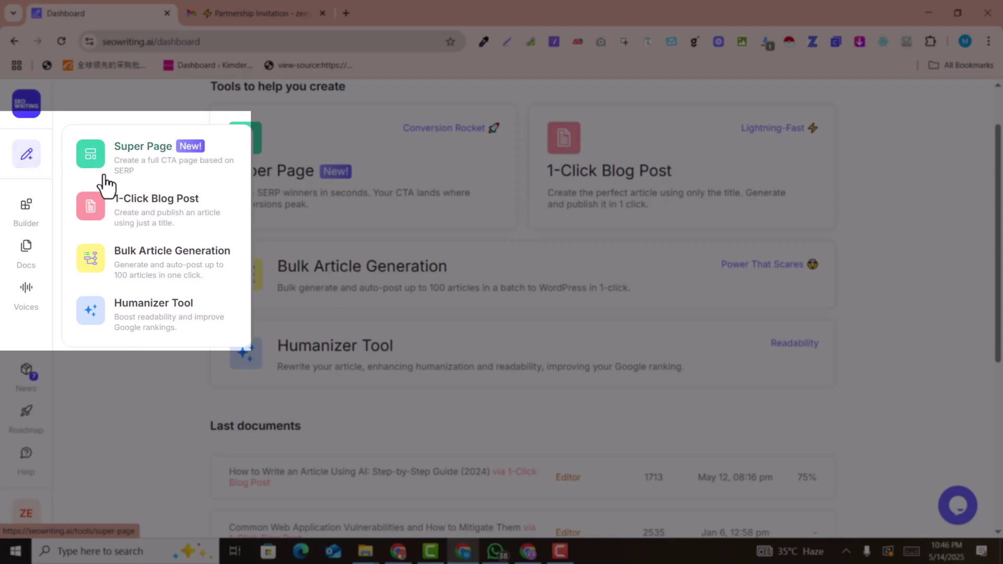
click(132, 224)
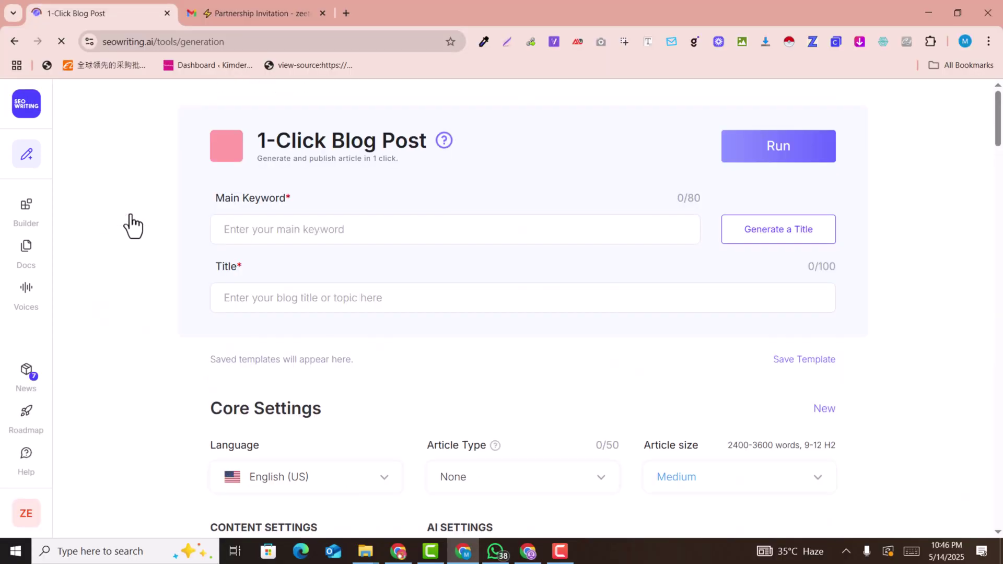
click(286, 231)
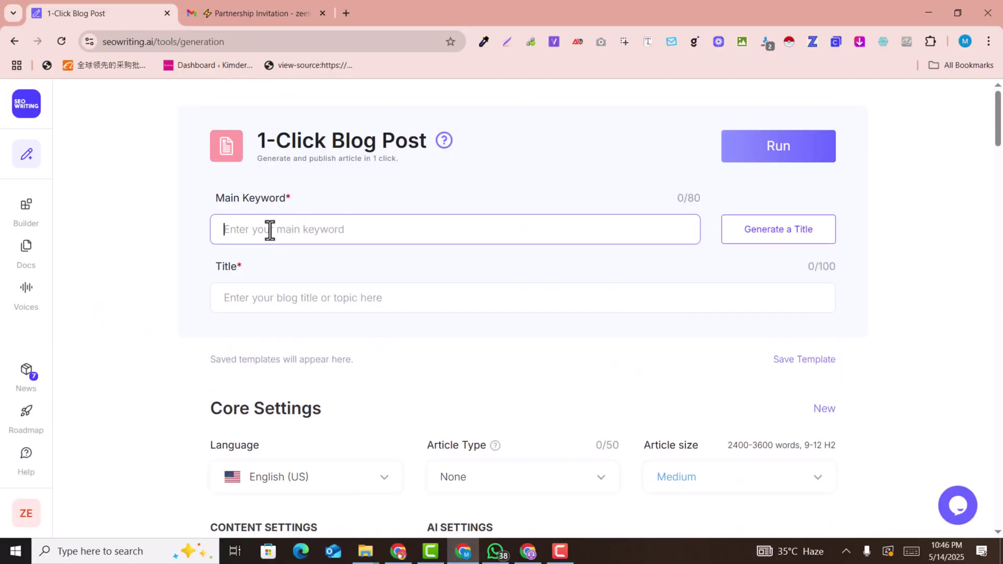
text(top 5 text to speech tools)
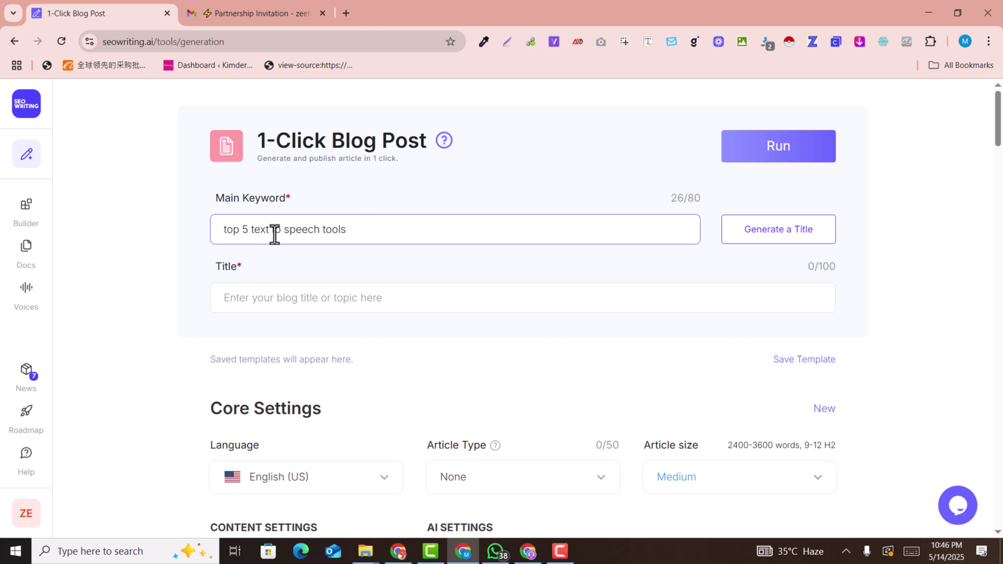
double_click(229, 230)
click(255, 230)
Step: Generate a title from the keyword
click(772, 241)
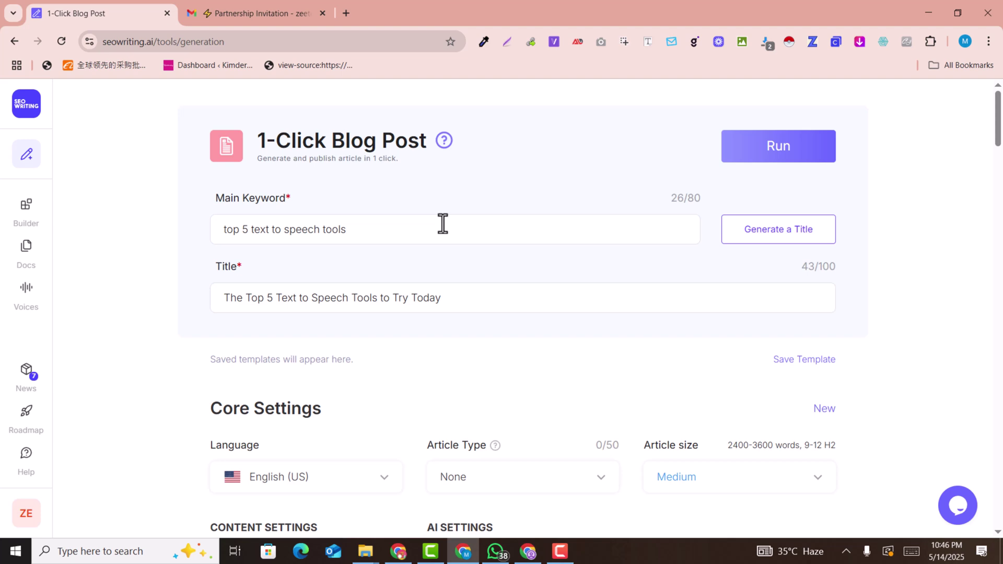
drag(472, 303, 268, 309)
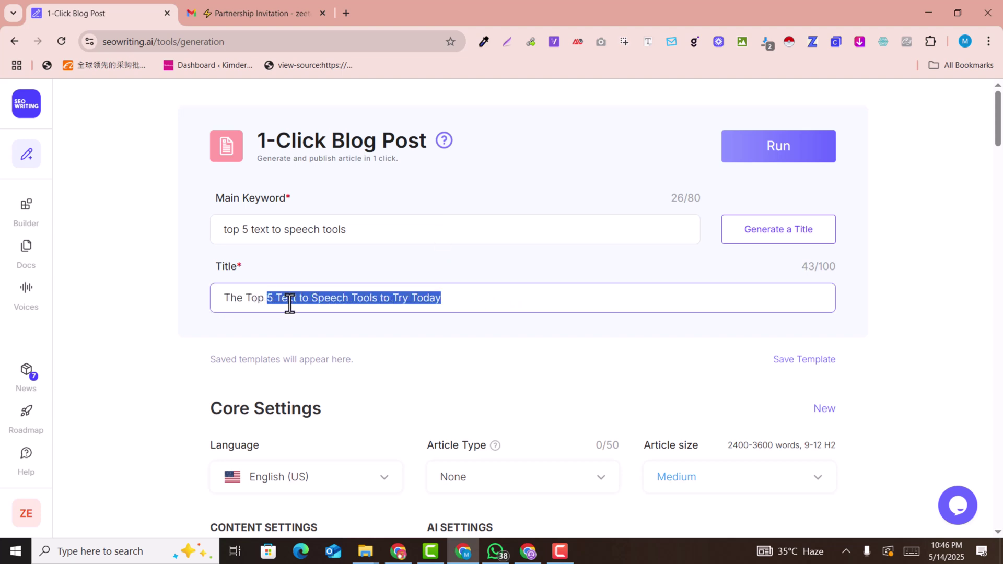
click(383, 302)
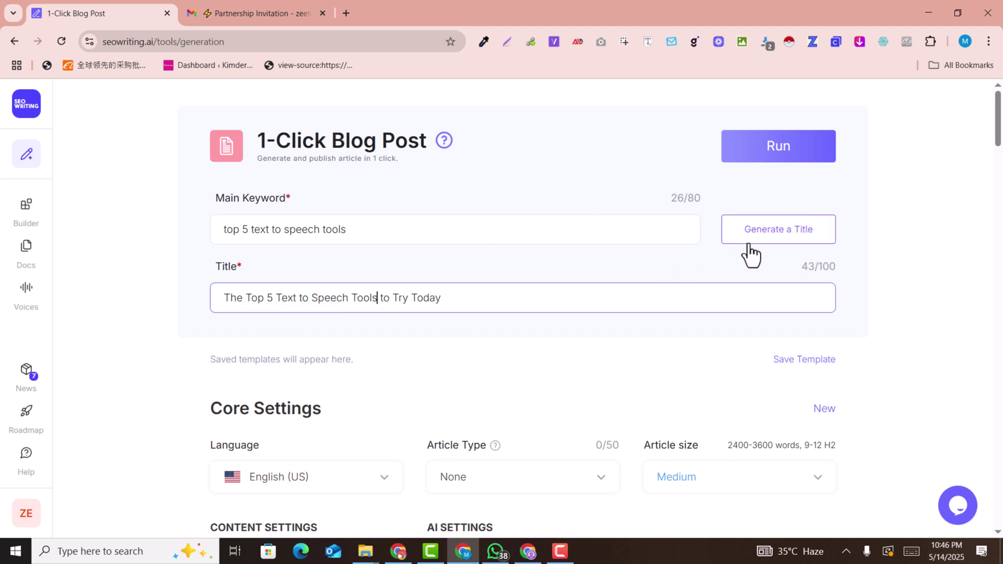
Step: Keep the language English (US) and set Article Type to How-to guide
scroll(721, 250, down, 1)
scroll(460, 237, down, 3)
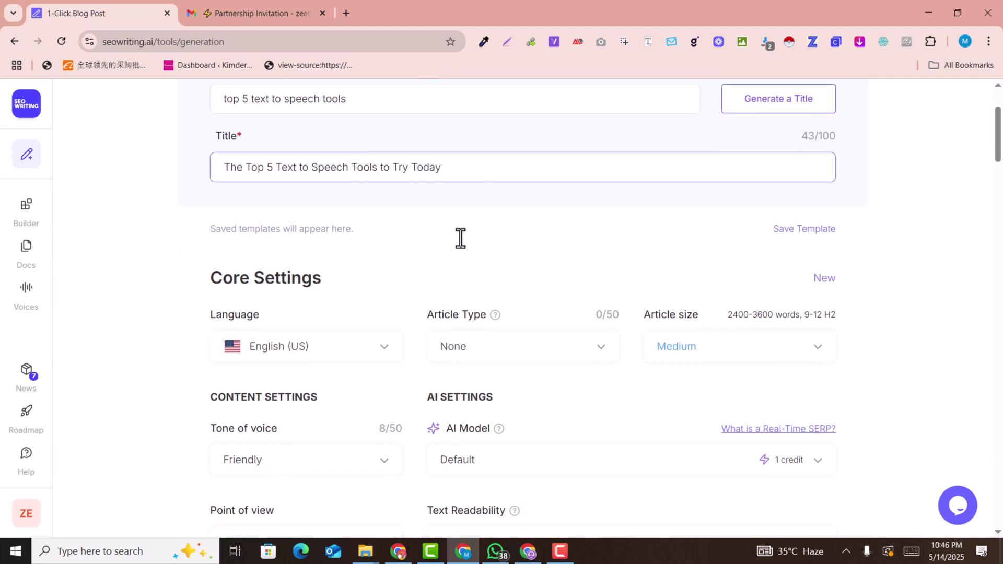
click(275, 232)
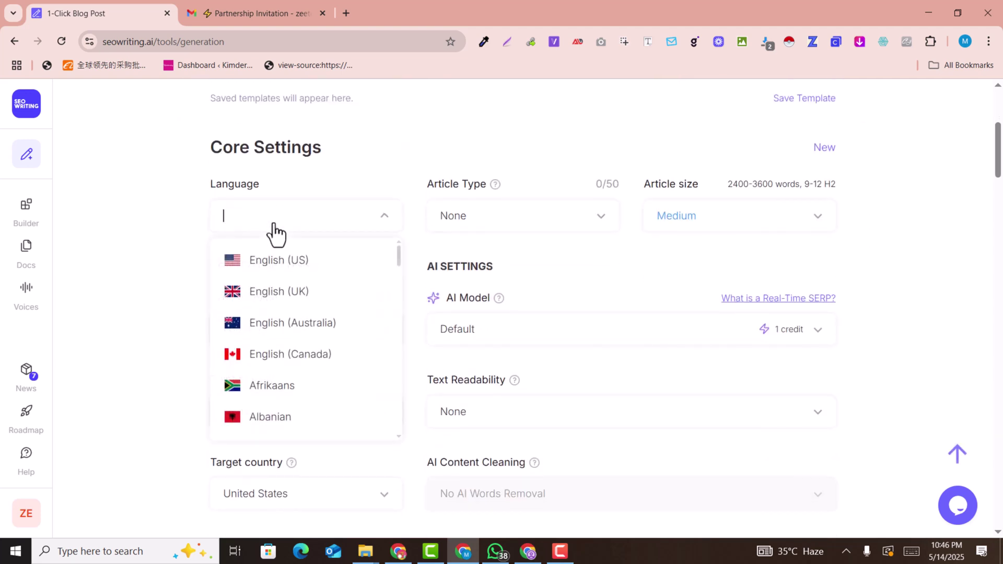
click(271, 264)
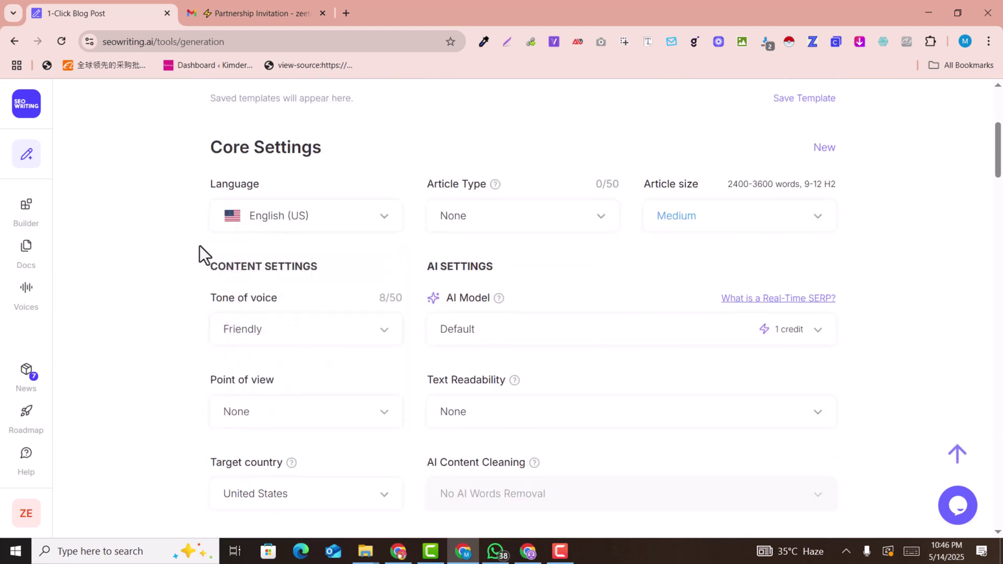
click(479, 219)
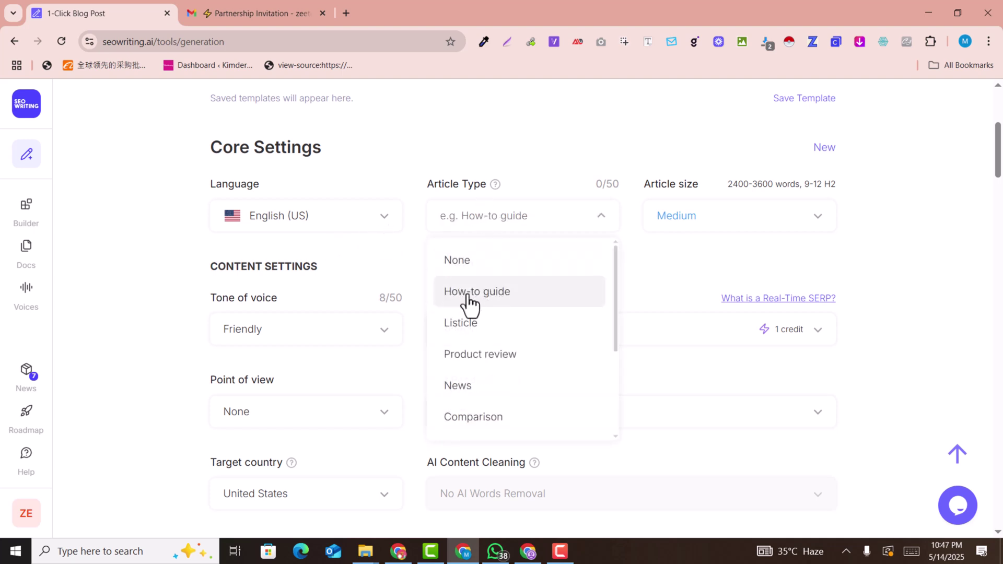
scroll(523, 355, down, 1)
scroll(512, 394, down, 1)
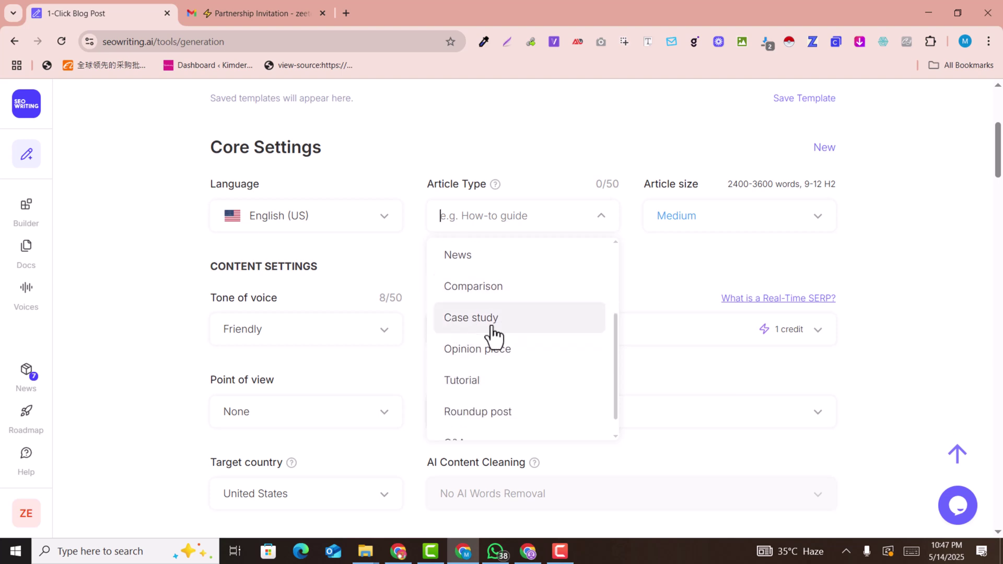
scroll(548, 345, down, 1)
scroll(542, 349, up, 3)
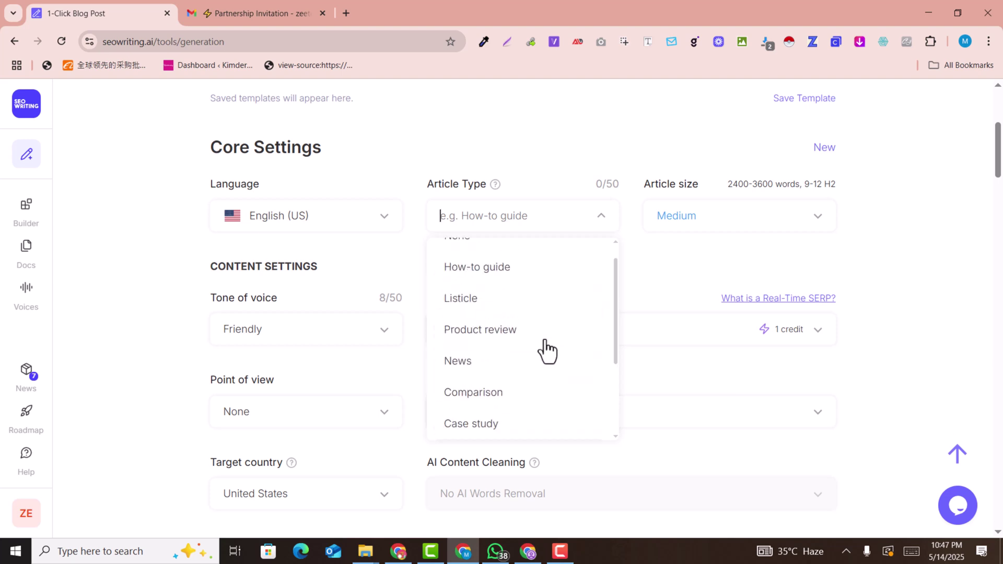
scroll(477, 352, up, 1)
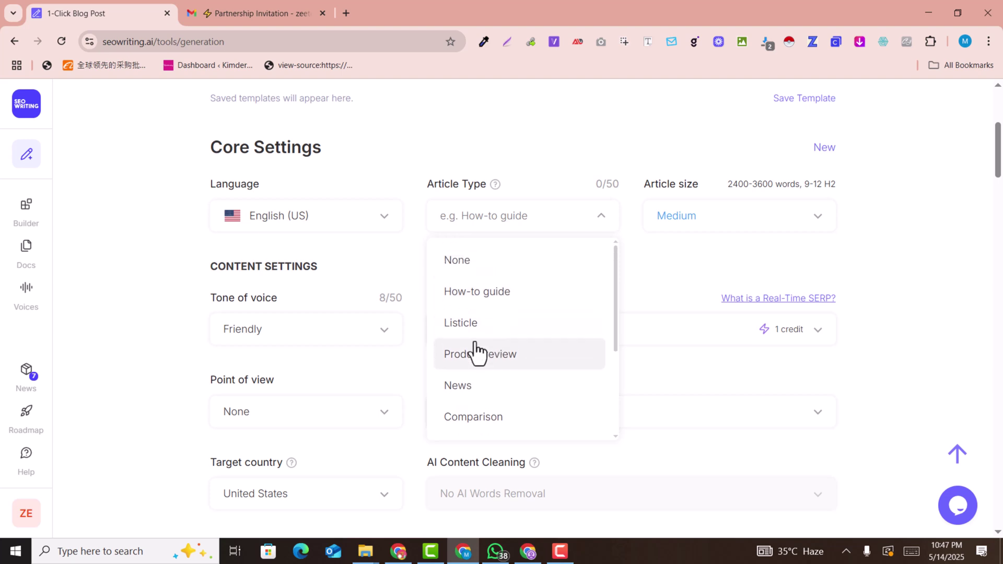
click(475, 312)
Step: Set Article size to Large and Tone of voice to Professional
click(716, 224)
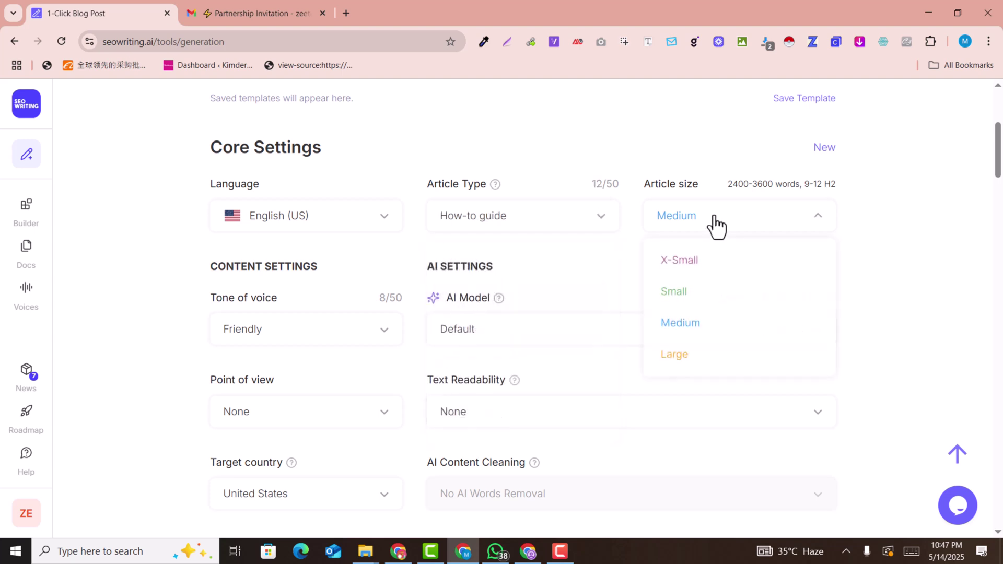
click(695, 357)
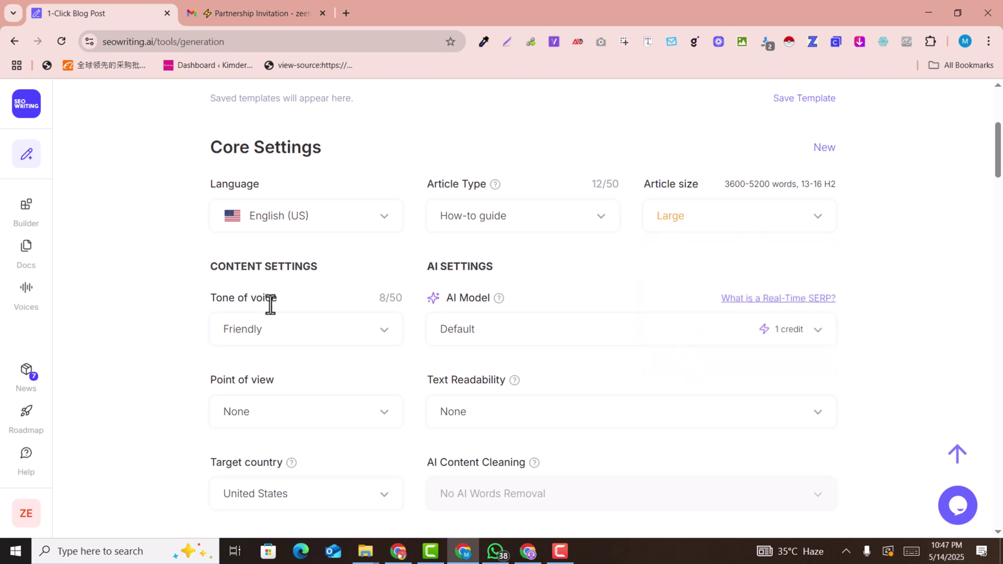
click(244, 335)
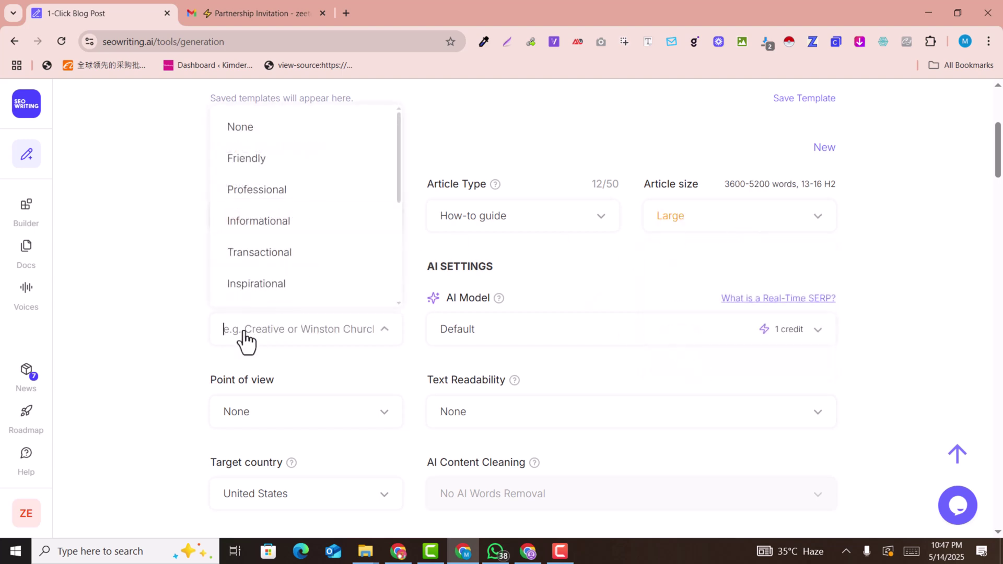
click(260, 193)
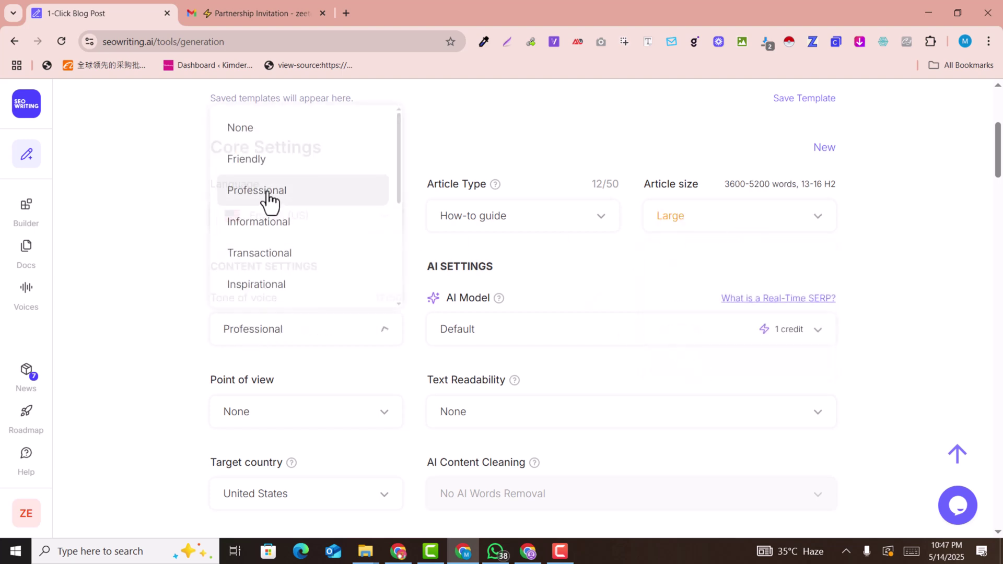
Step: Select DeepSeek V3 + Real-Time SERP in the AI Model dropdown
click(499, 337)
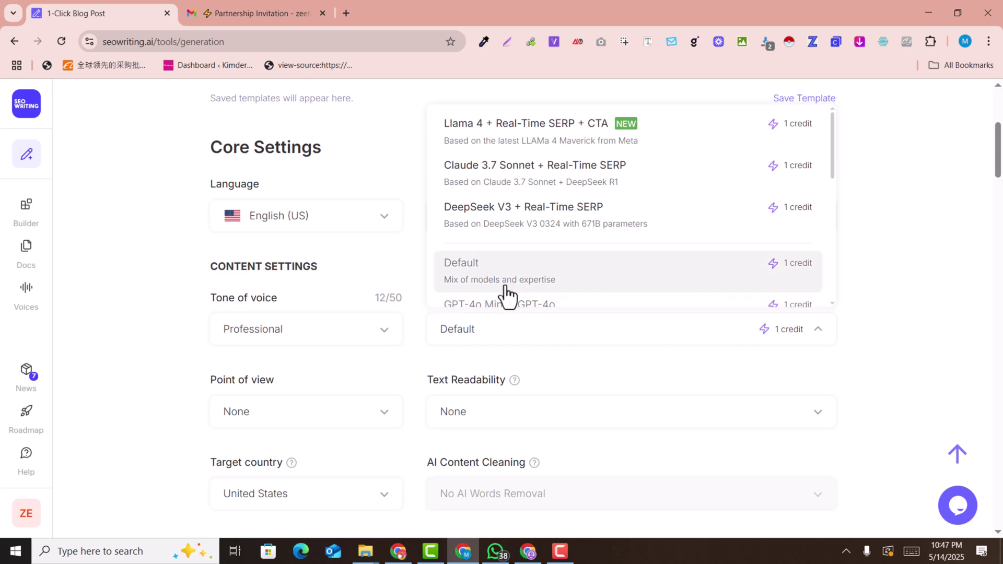
scroll(596, 193, up, 3)
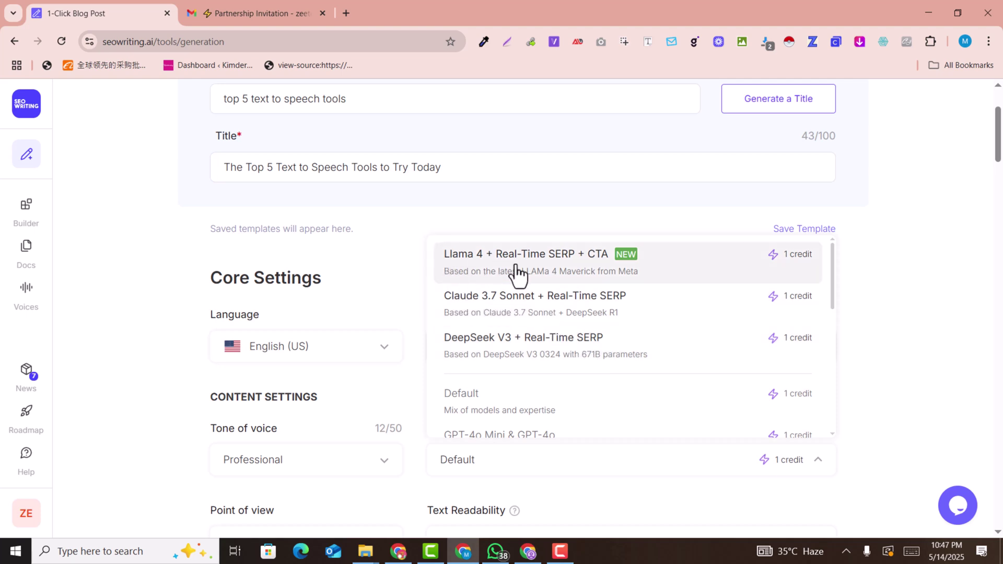
click(547, 355)
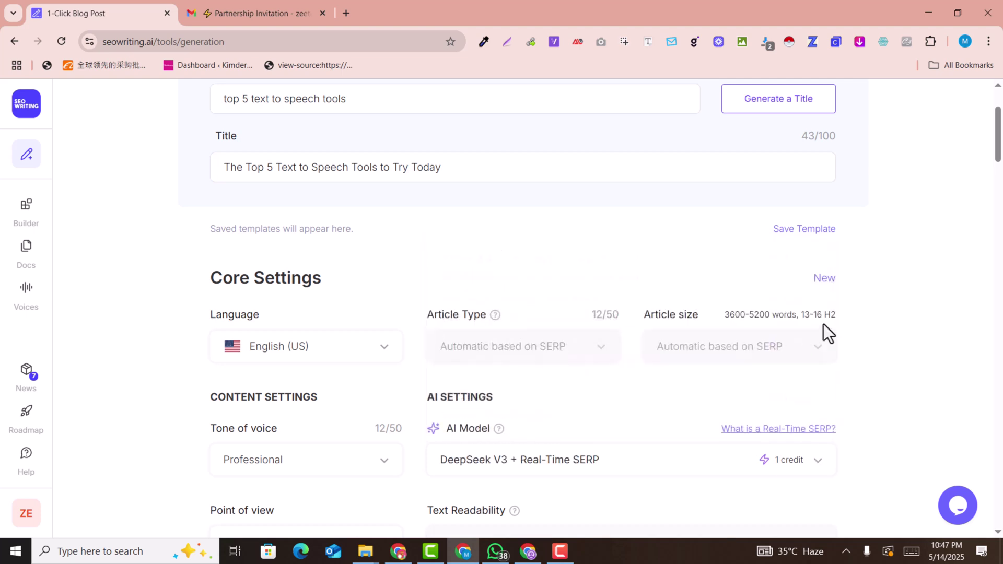
scroll(824, 327, down, 5)
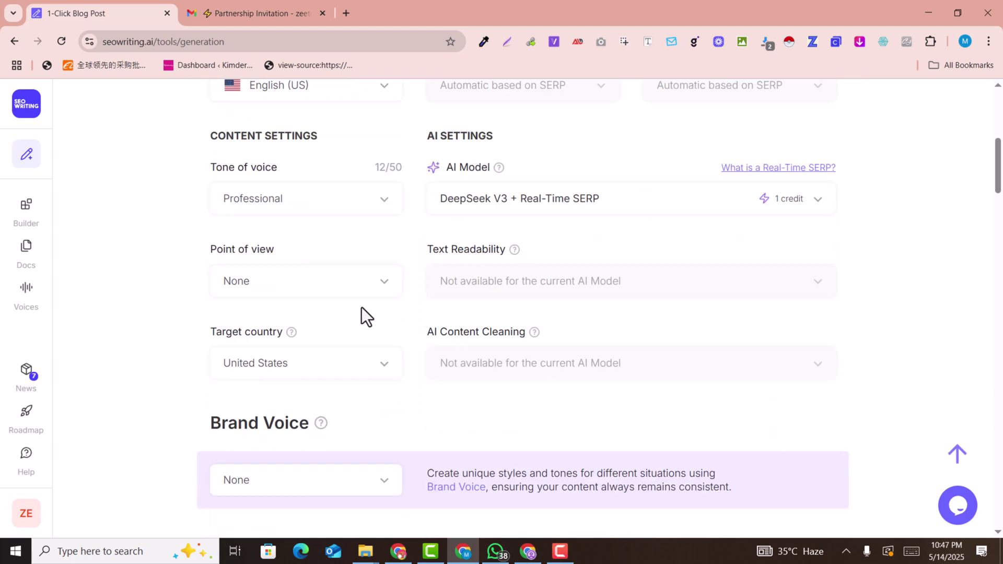
Step: Set Point of view to First person singular (I, me, my, mine)
click(243, 286)
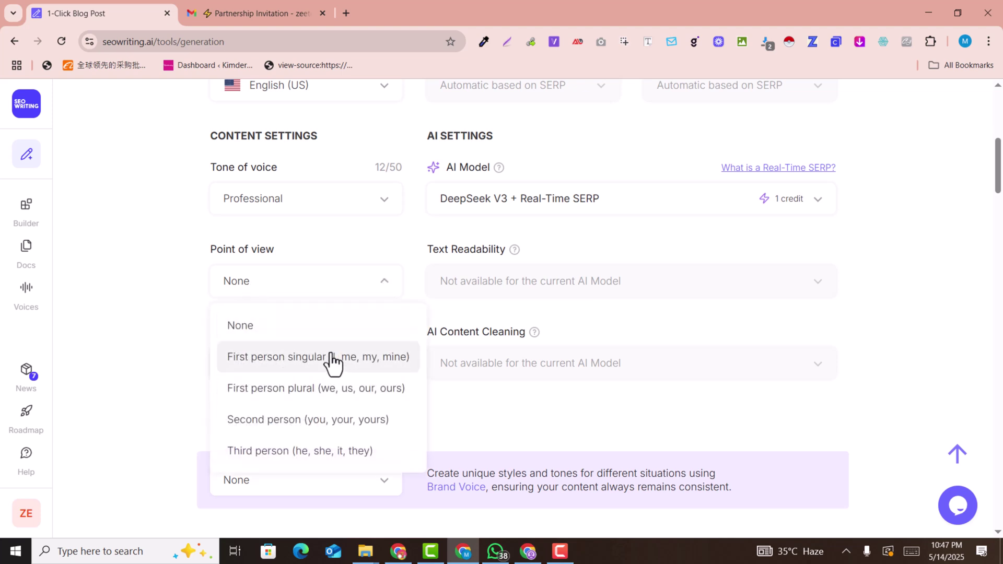
click(243, 329)
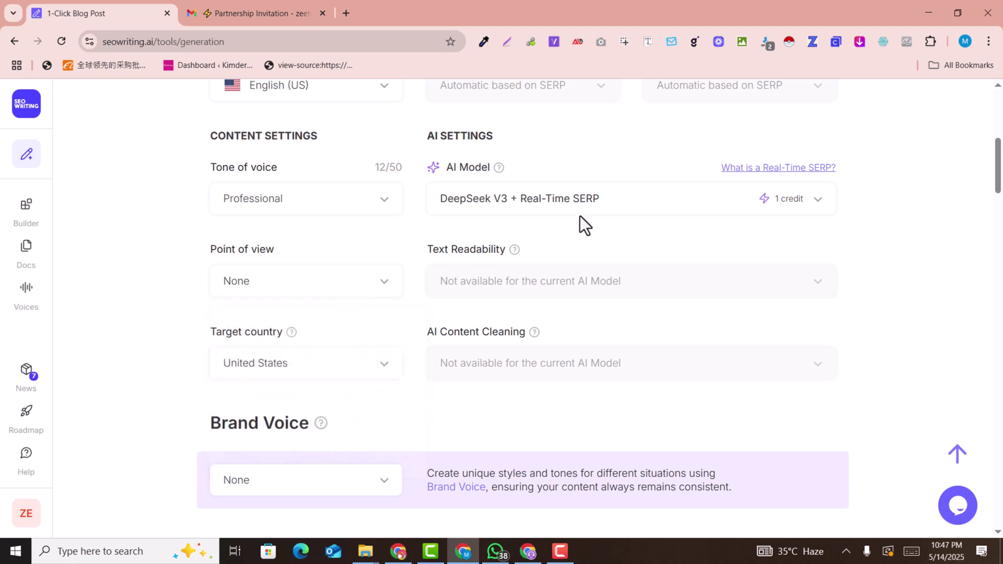
click(339, 287)
click(263, 360)
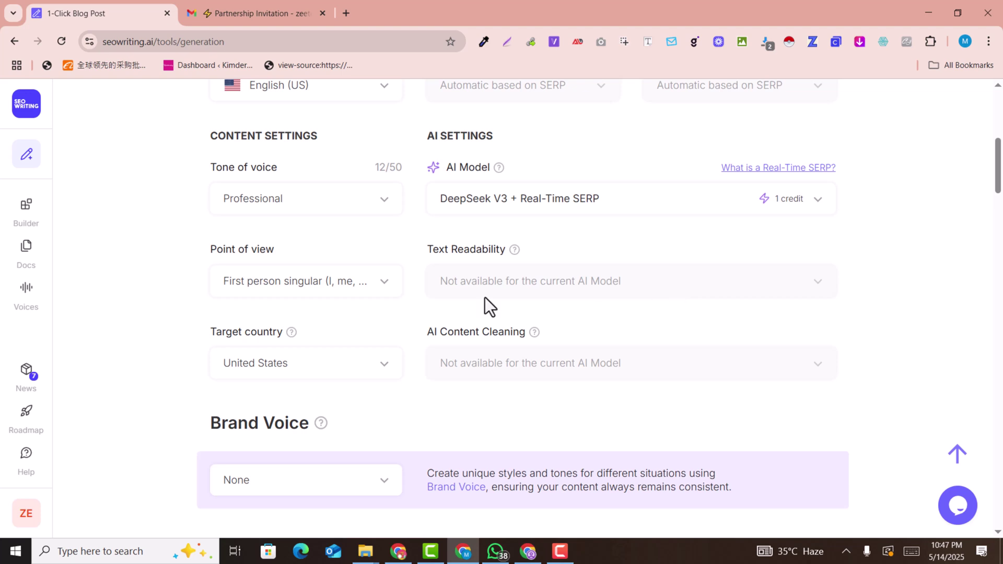
Step: Keep United States as the Target country
scroll(277, 343, down, 3)
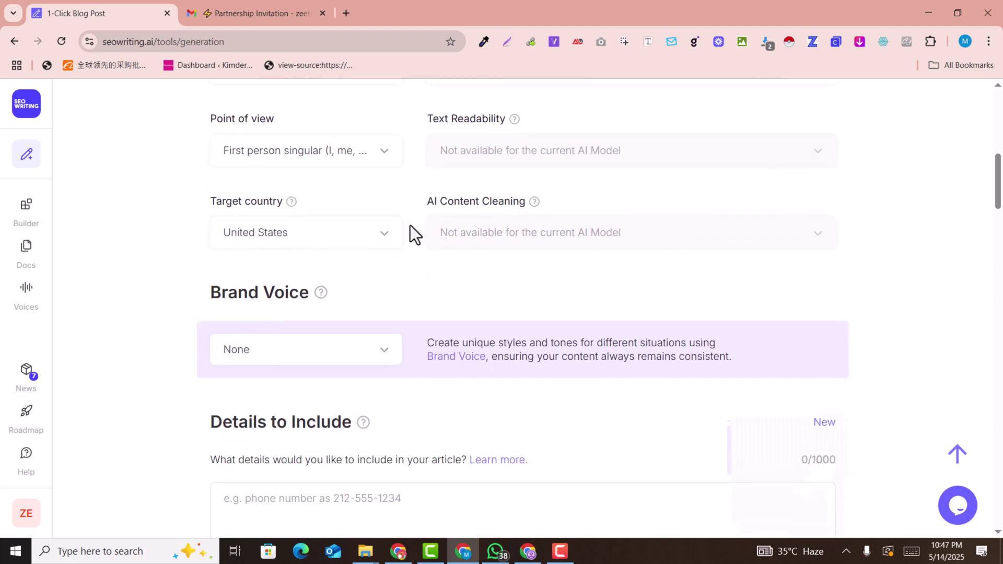
click(233, 239)
click(257, 286)
scroll(798, 309, down, 3)
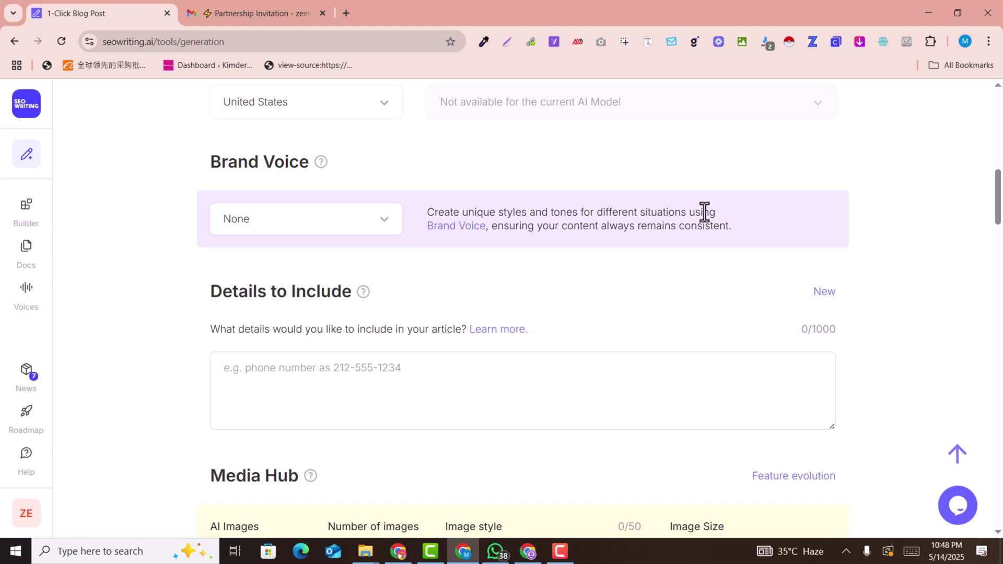
Step: Check the Brand Voice options and leave it set to None
click(330, 226)
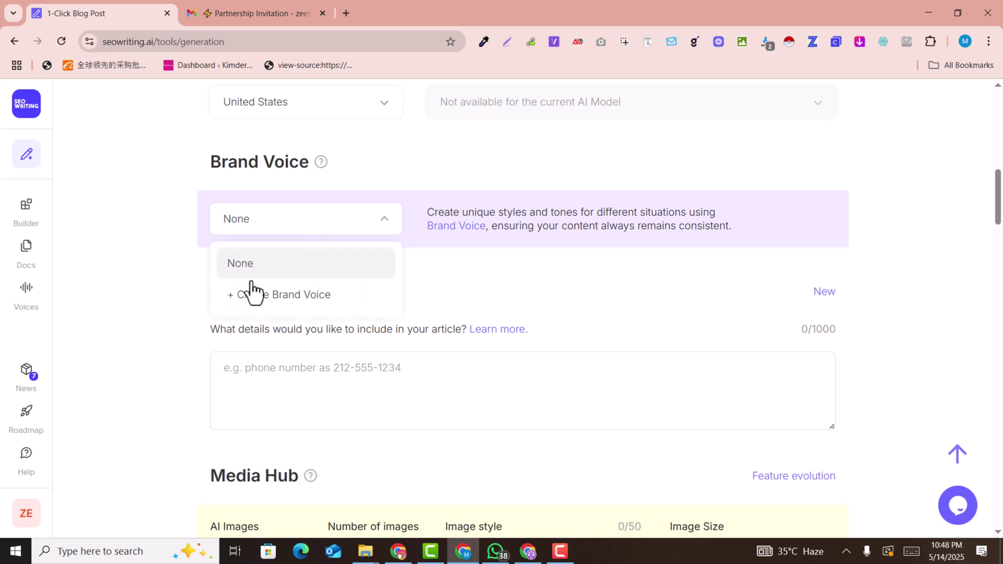
click(474, 266)
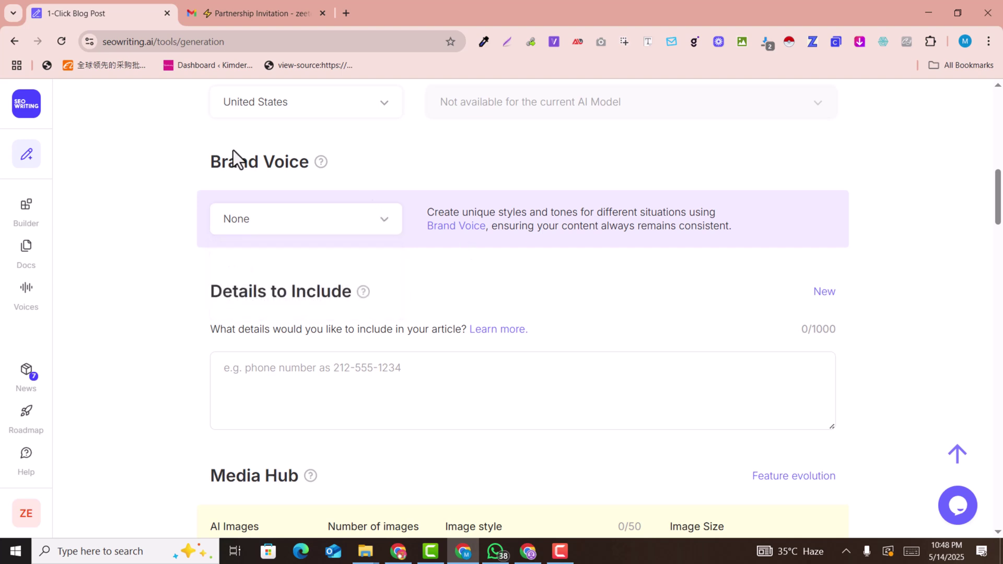
scroll(381, 237, down, 1)
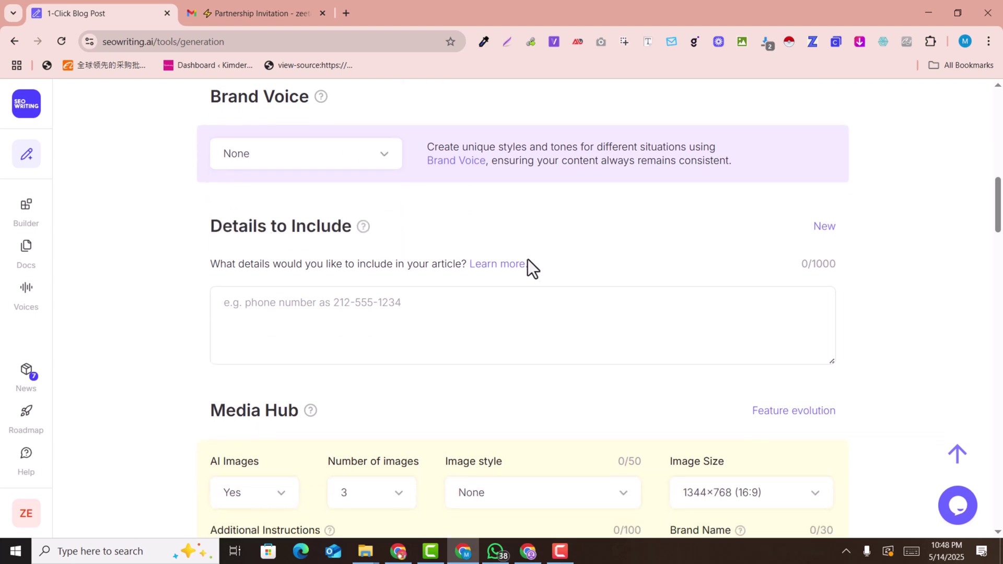
Step: Enter 'Please include speechma as the first ai text to speech tool.' in Details to Include
click(393, 311)
scroll(399, 311, down, 2)
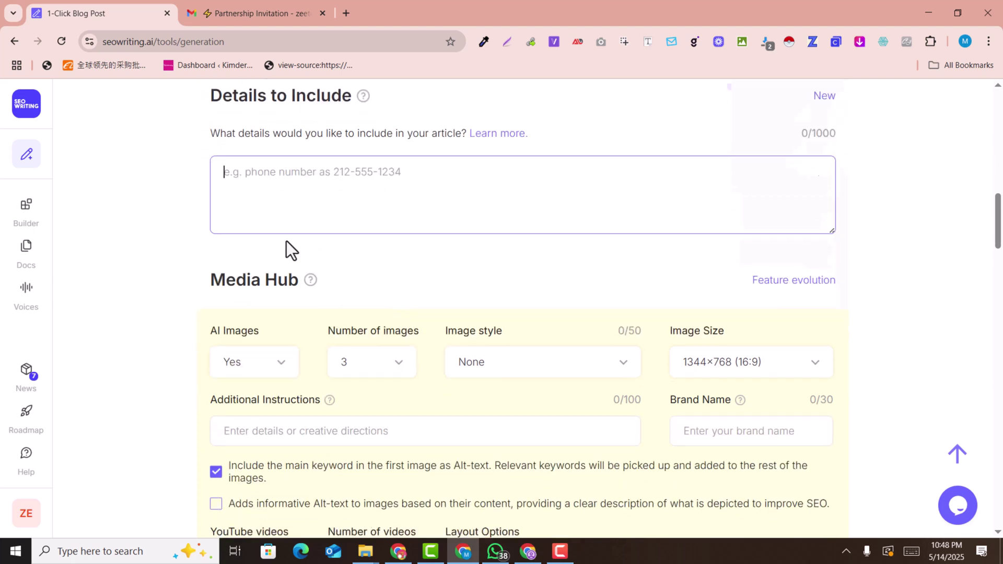
scroll(286, 240, up, 1)
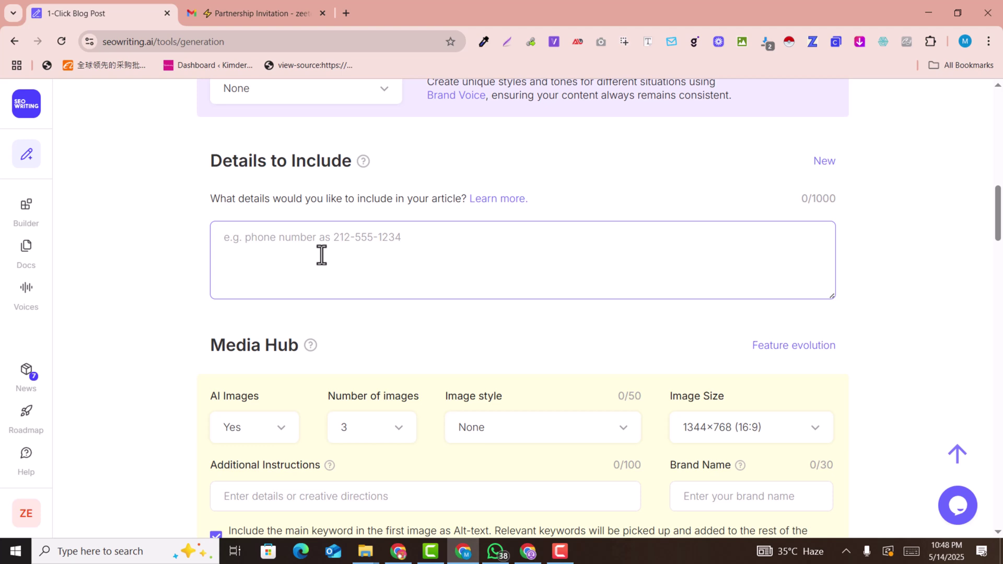
text(Please include speechma as the first ai text to speech tool)
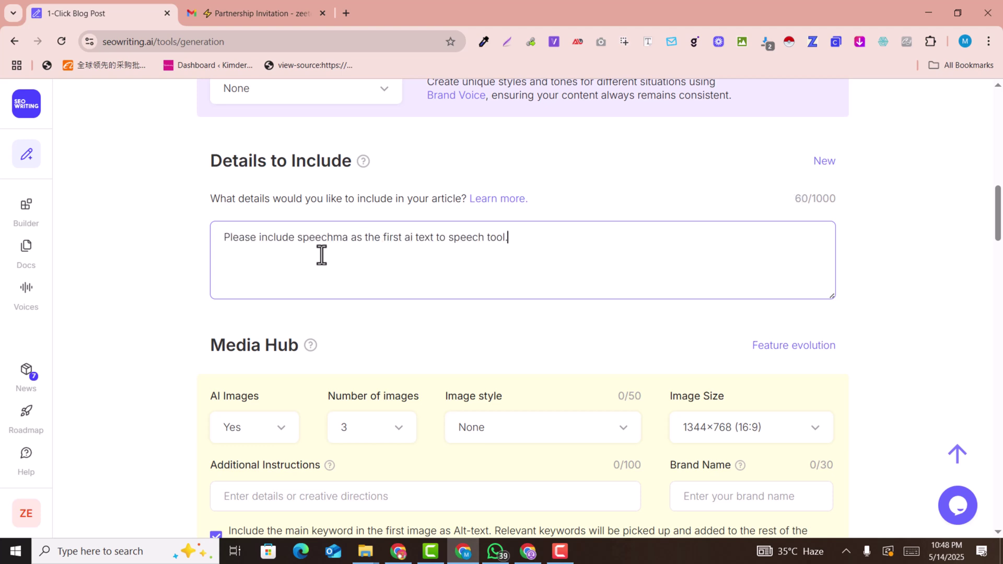
drag(227, 239, 450, 237)
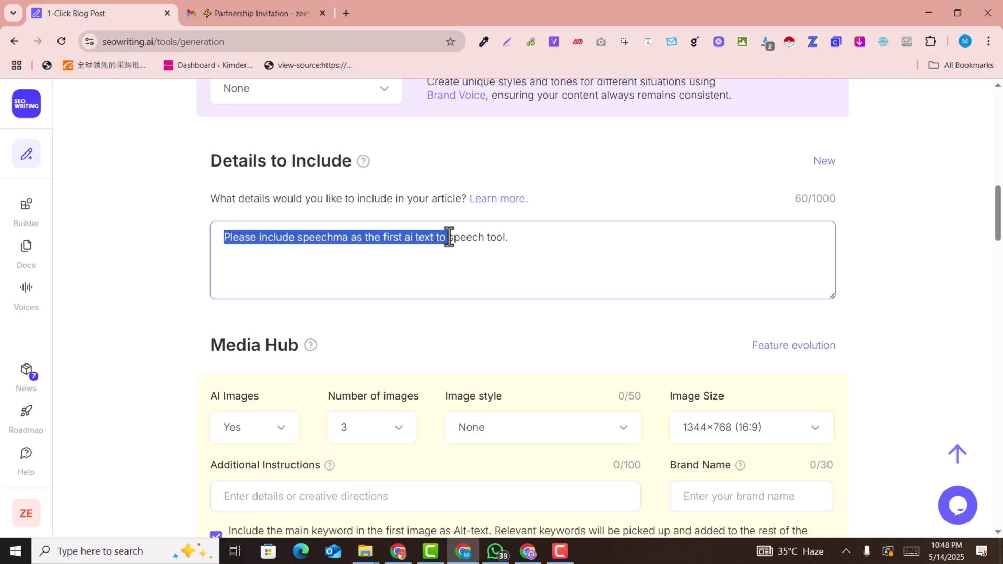
click(450, 237)
click(527, 241)
scroll(527, 241, down, 1)
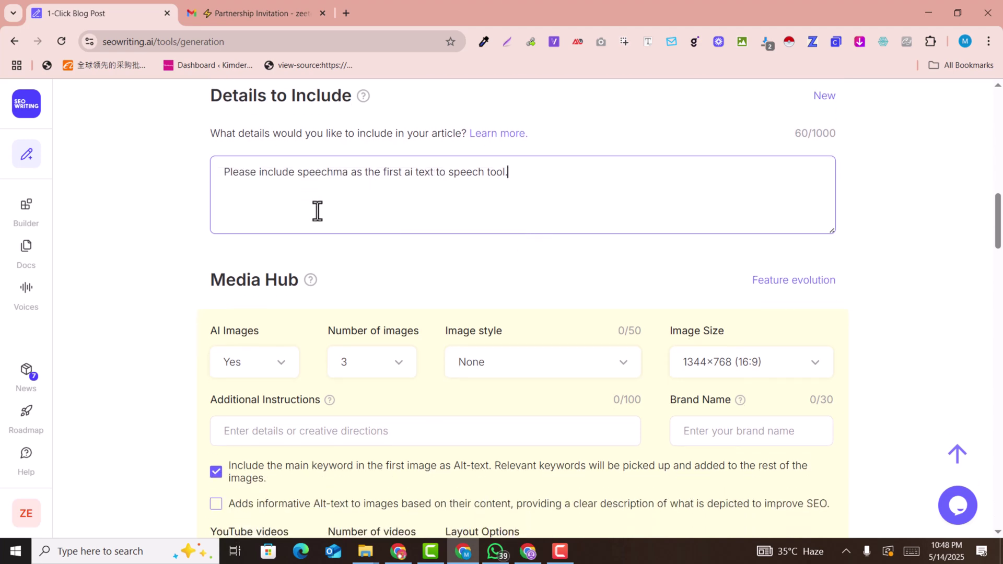
Step: Keep AI Images on Yes and set Number of images to 6
scroll(619, 196, down, 2)
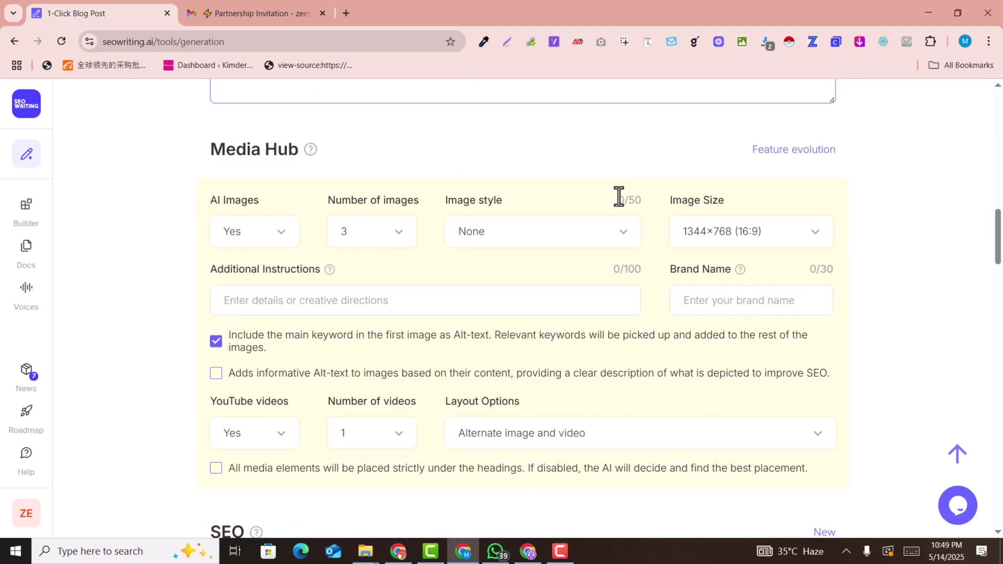
click(229, 240)
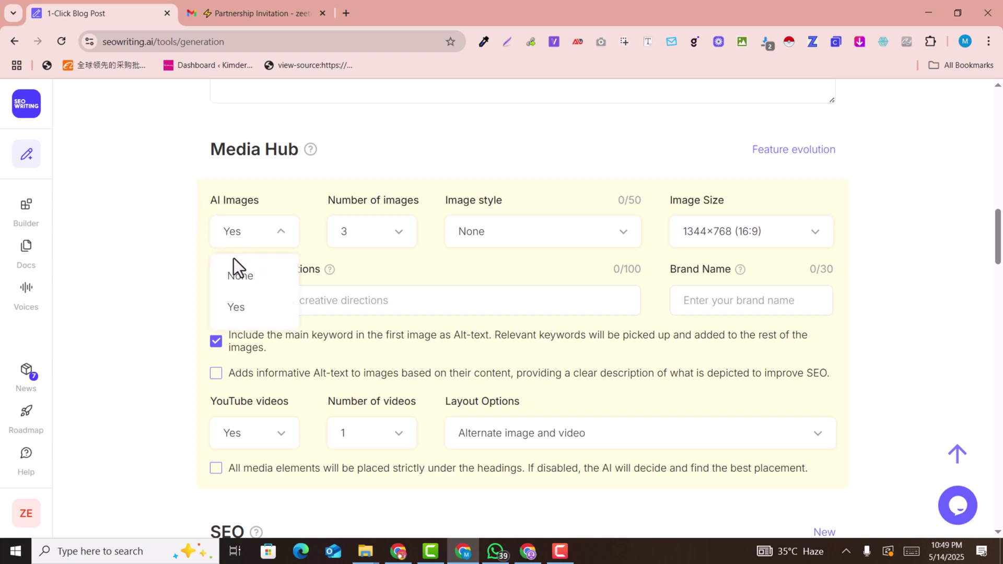
click(246, 308)
click(390, 250)
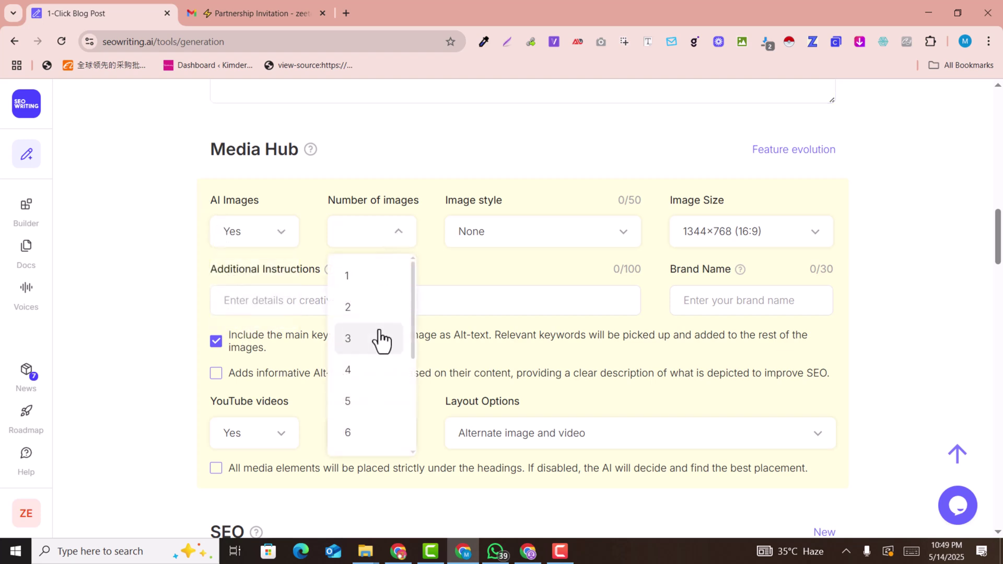
click(370, 416)
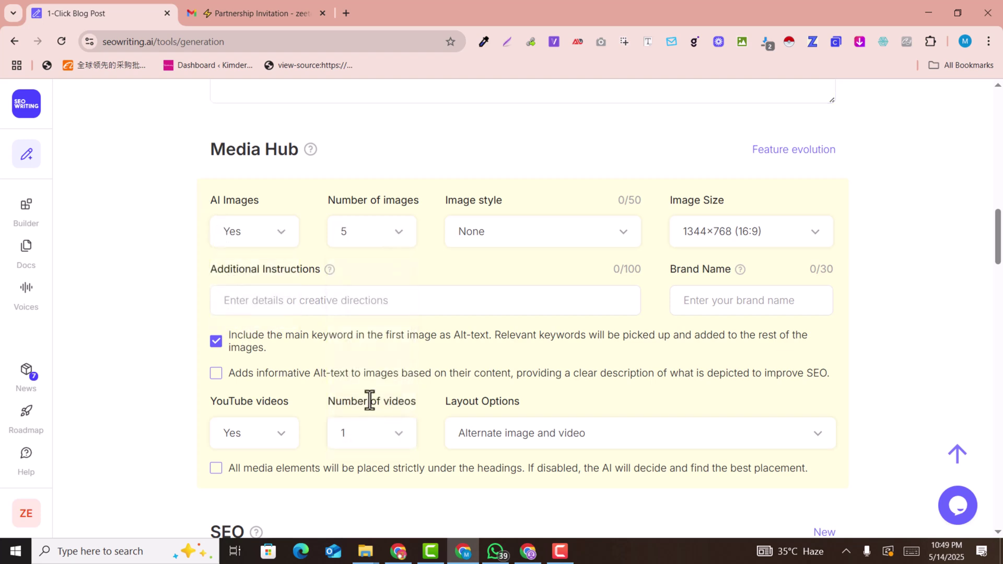
click(371, 245)
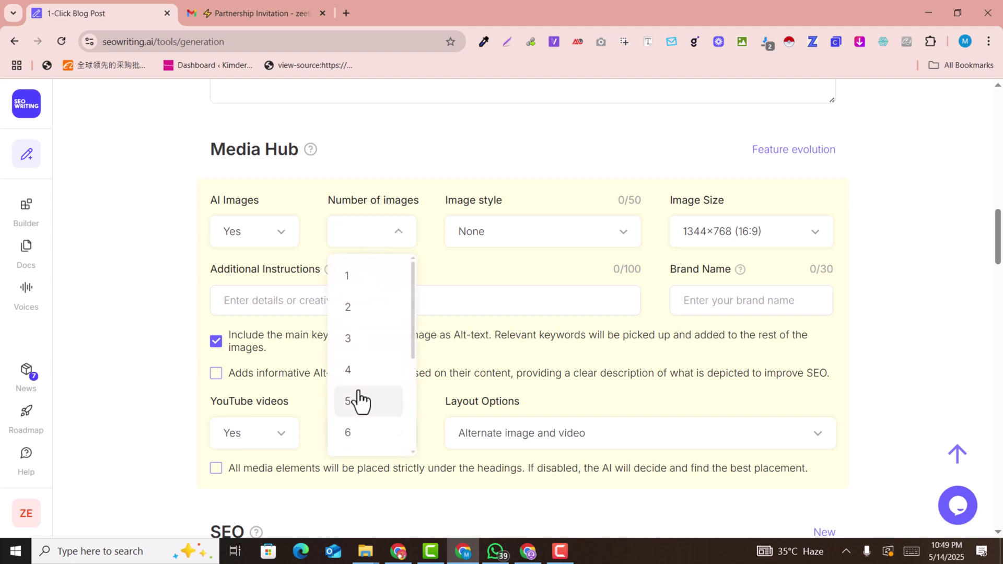
click(354, 429)
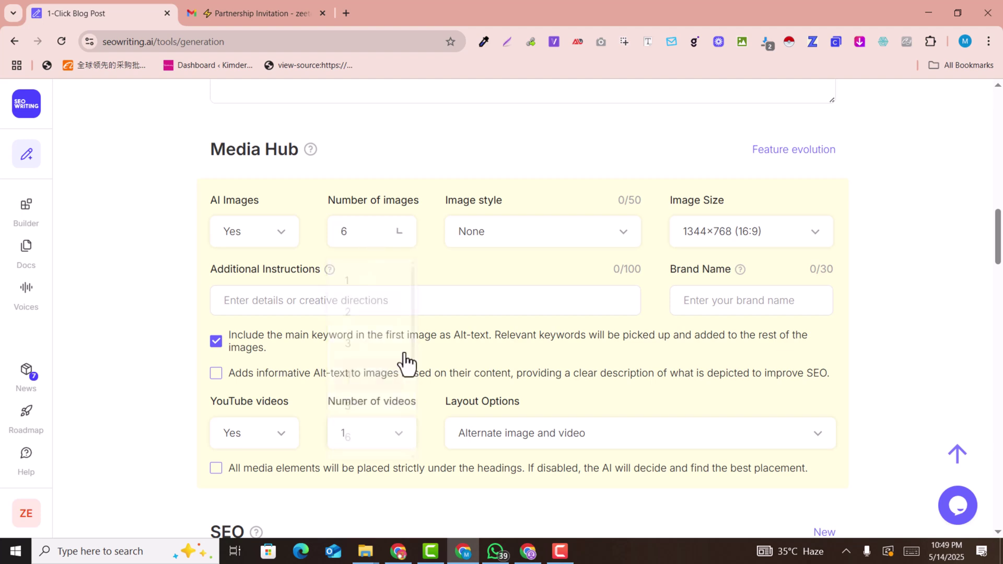
Step: Set Image style to Photo and Image Size to 1024×768 (4:3)
click(500, 232)
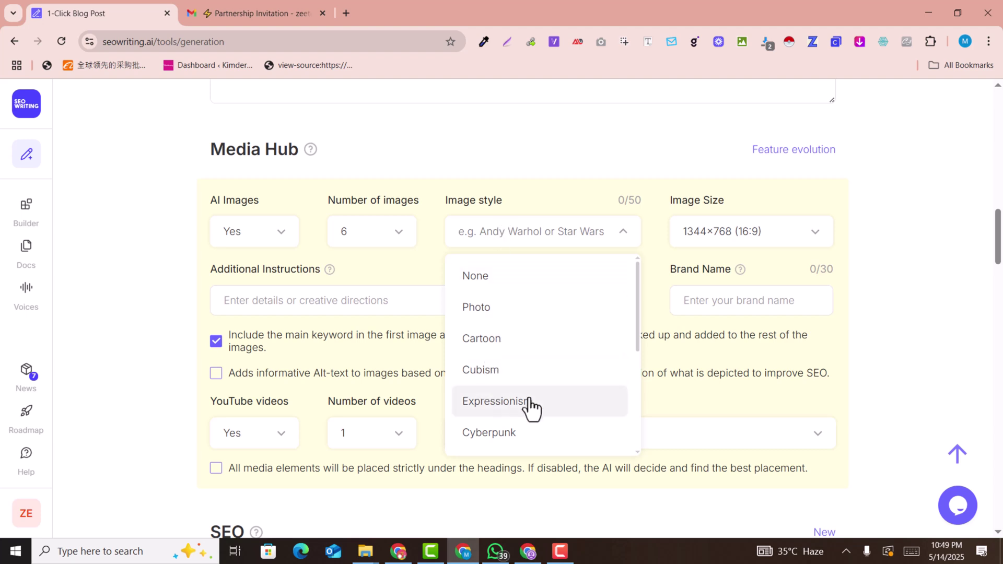
scroll(528, 416, down, 1)
scroll(527, 396, down, 1)
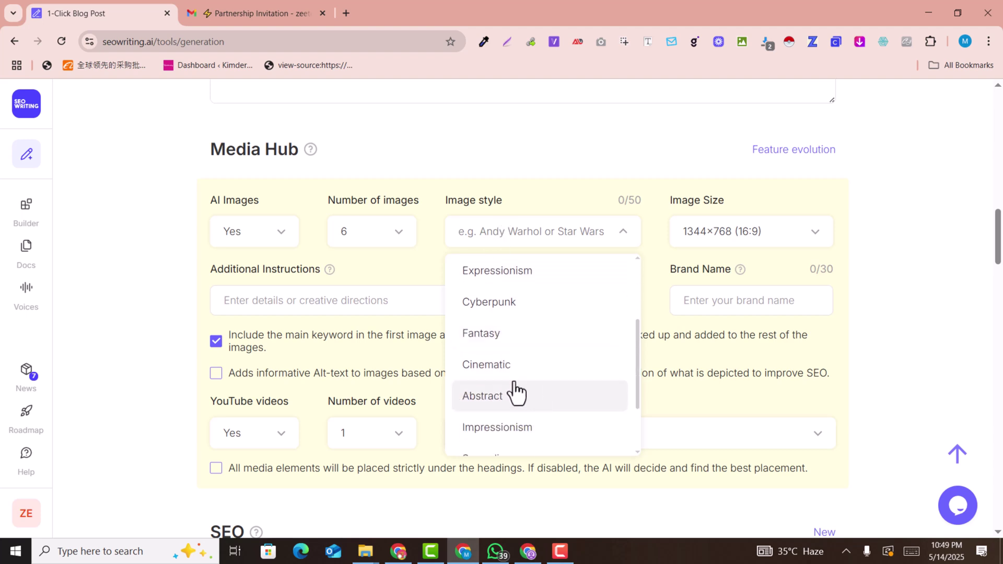
scroll(578, 368, down, 1)
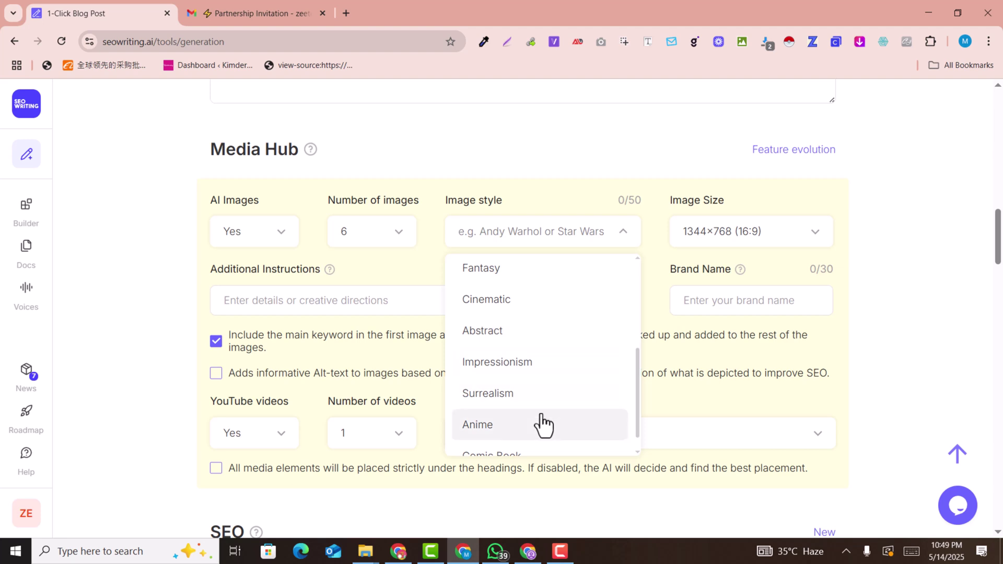
scroll(524, 423, down, 1)
scroll(528, 443, up, 4)
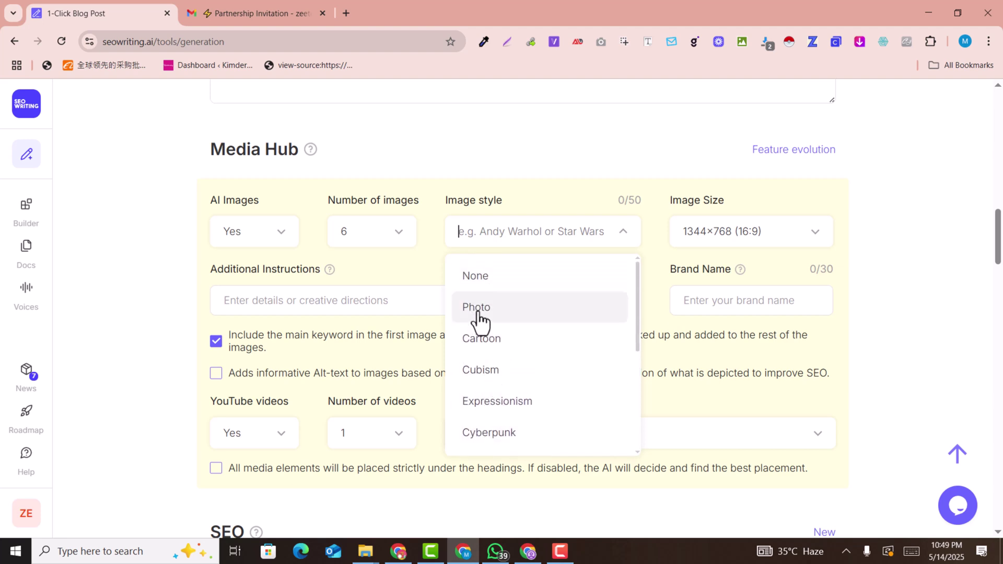
click(478, 314)
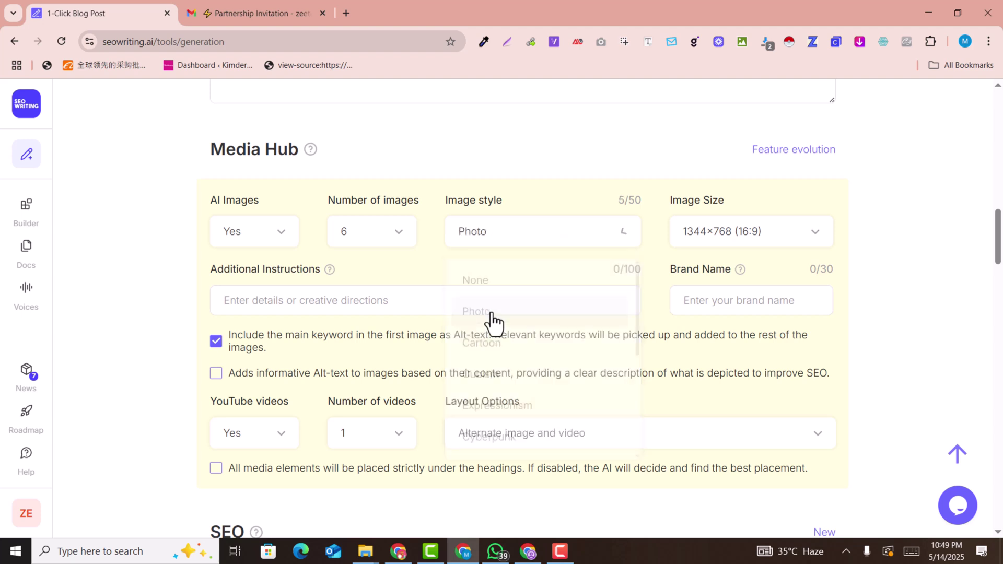
click(733, 233)
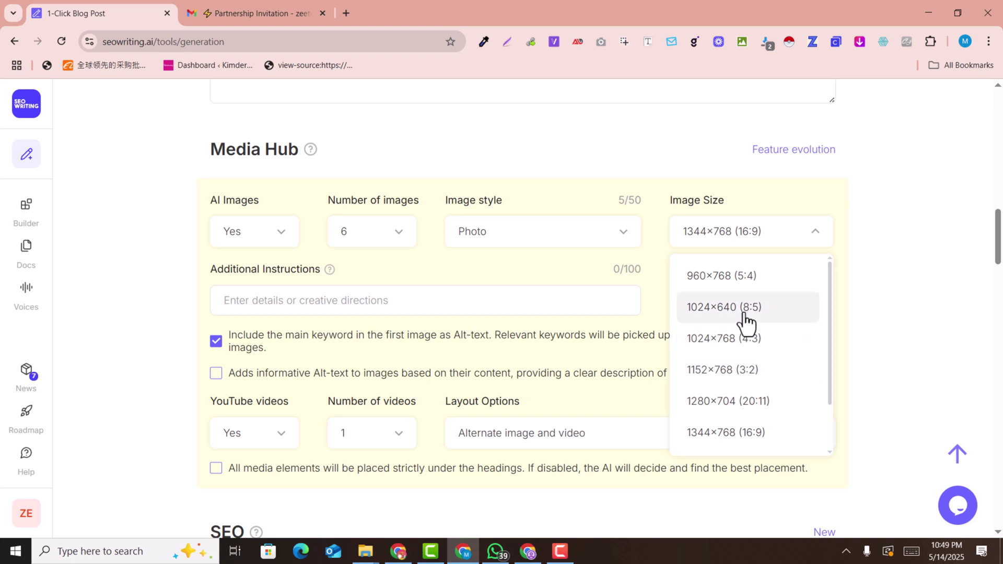
click(726, 356)
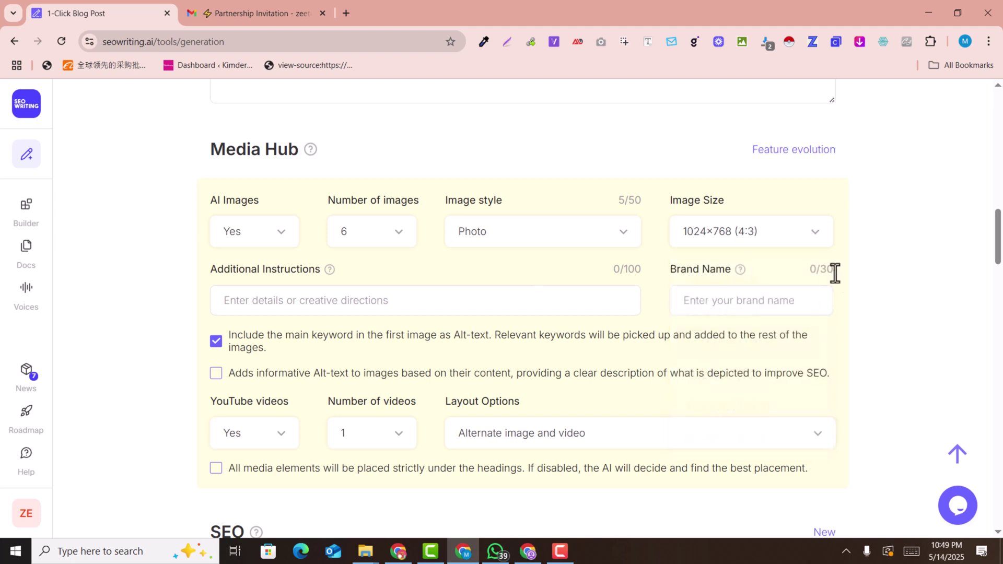
click(277, 303)
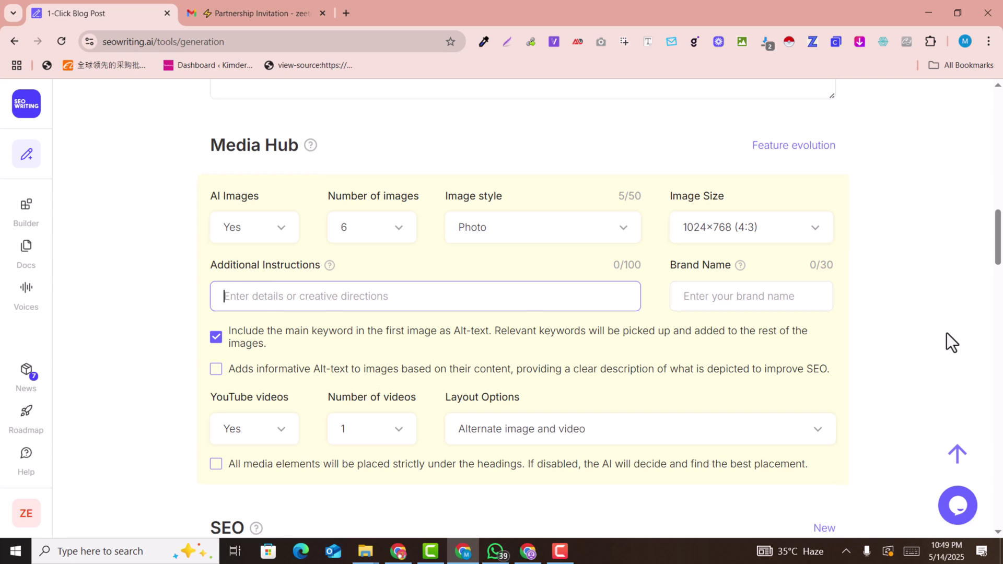
Step: Keep YouTube videos on Yes, set 2 videos, and keep the Alternate image and video layout
scroll(947, 333, down, 1)
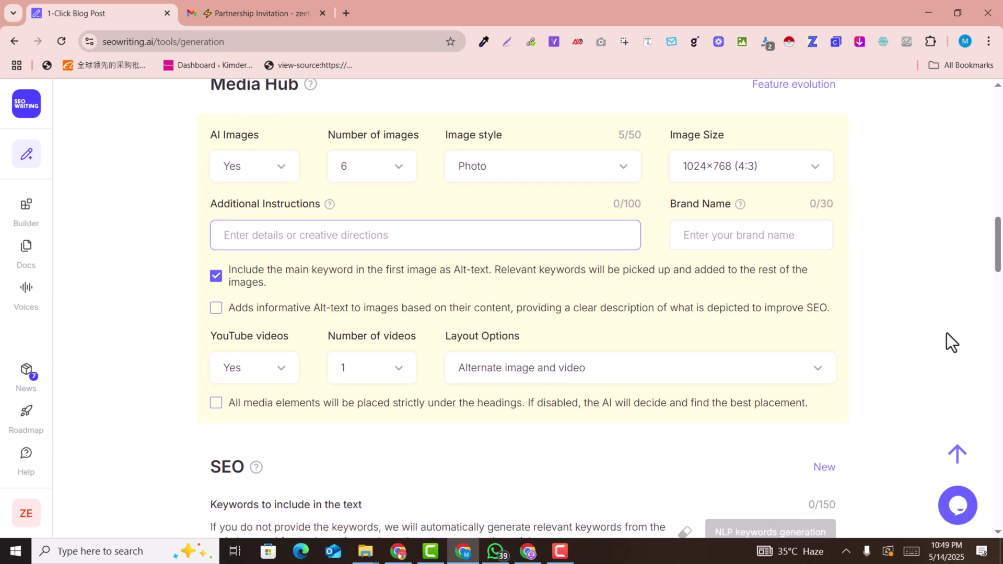
click(250, 381)
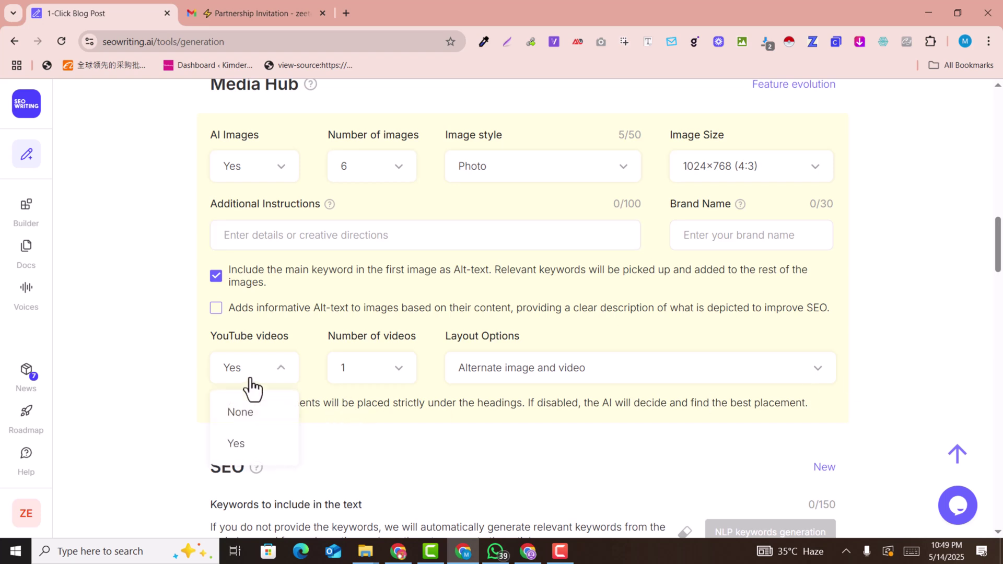
click(250, 380)
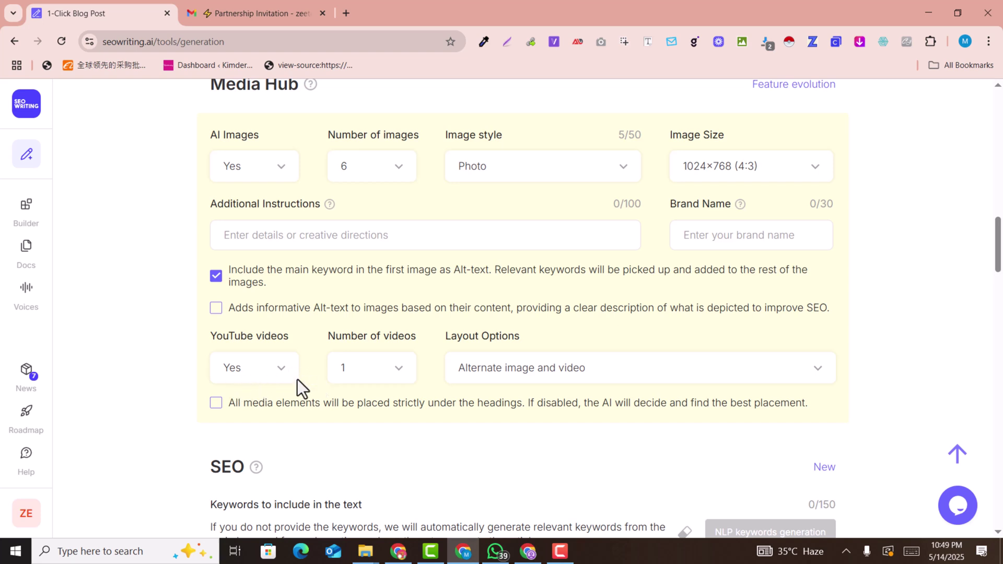
click(393, 374)
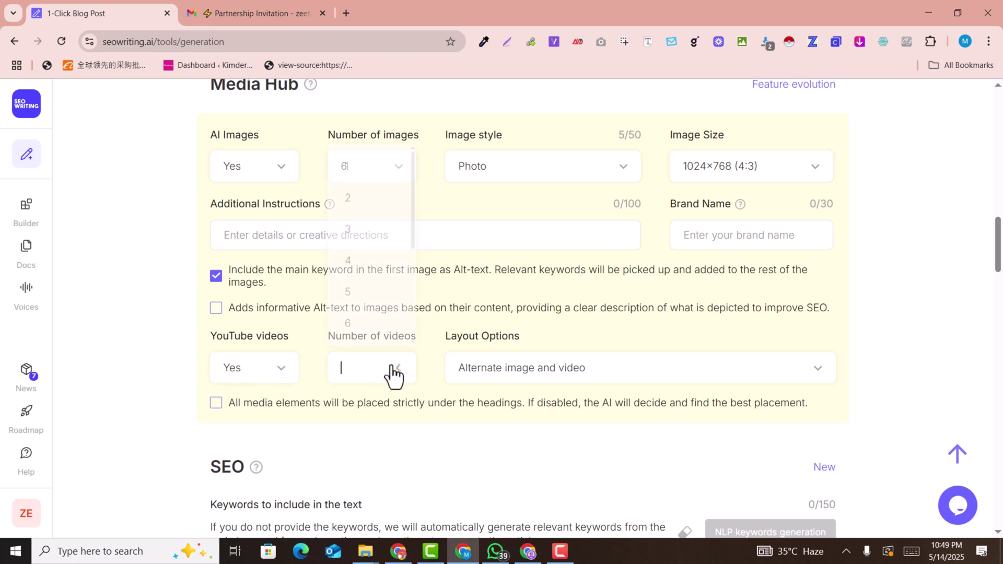
click(360, 209)
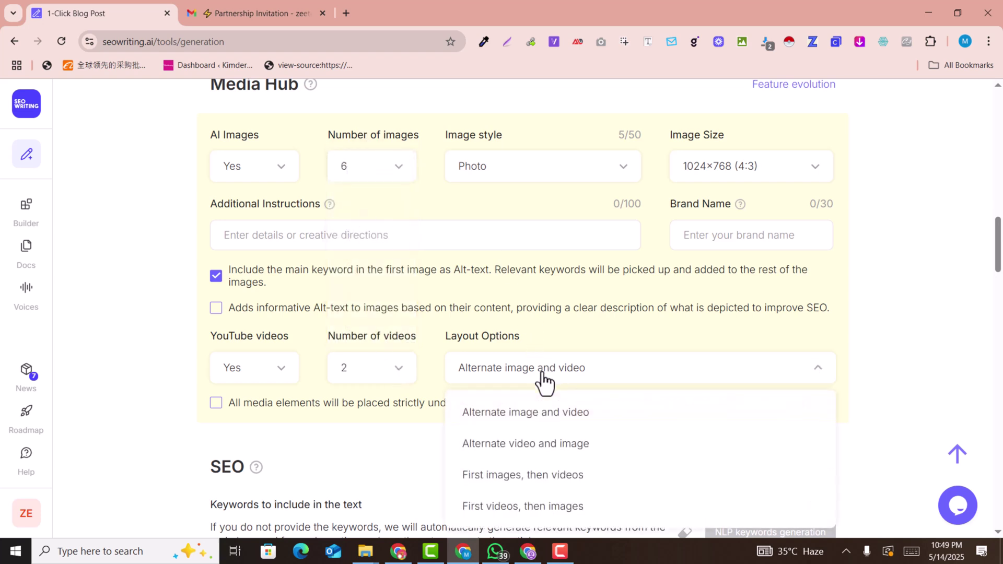
scroll(948, 311, down, 1)
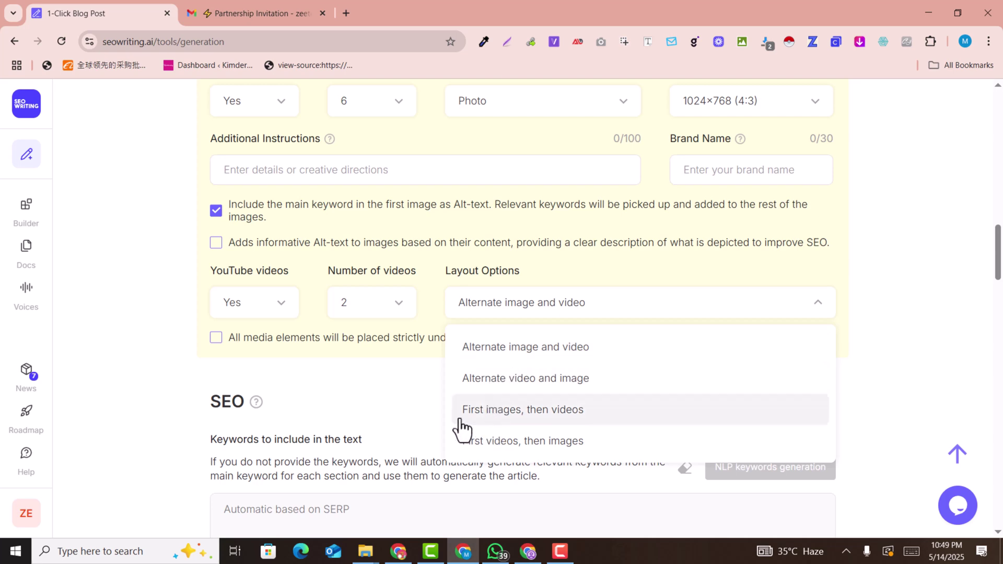
scroll(538, 413, down, 2)
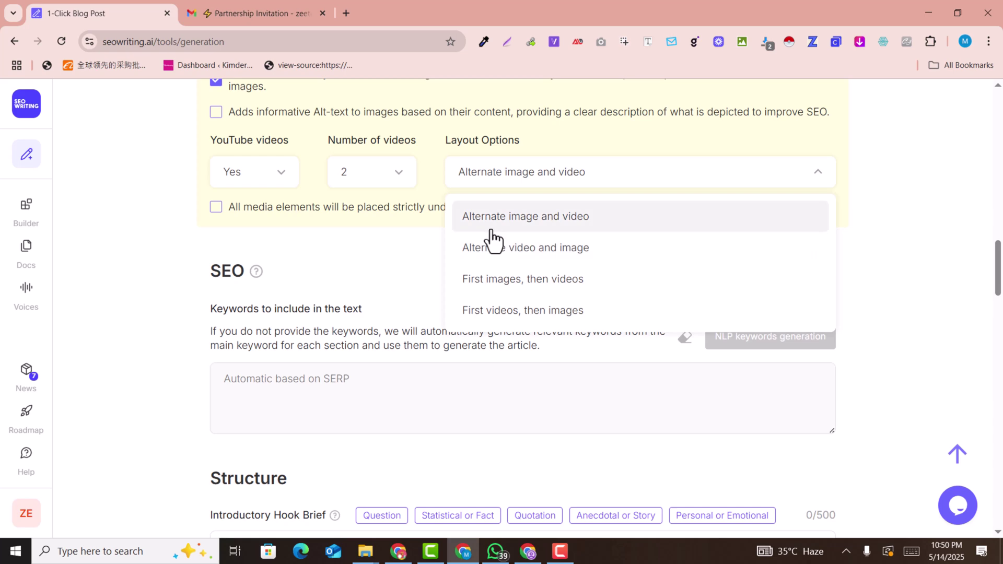
click(538, 230)
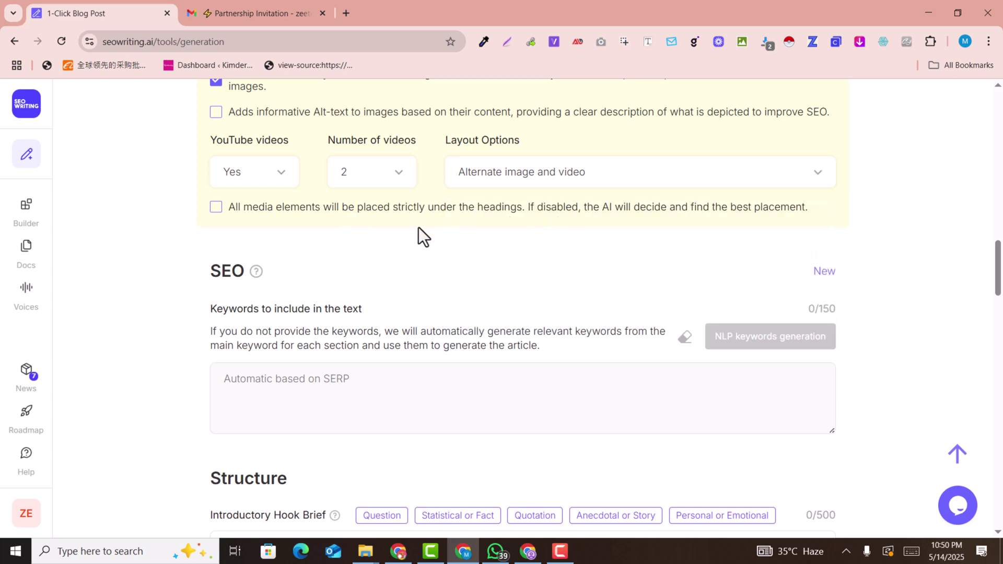
scroll(428, 333, down, 2)
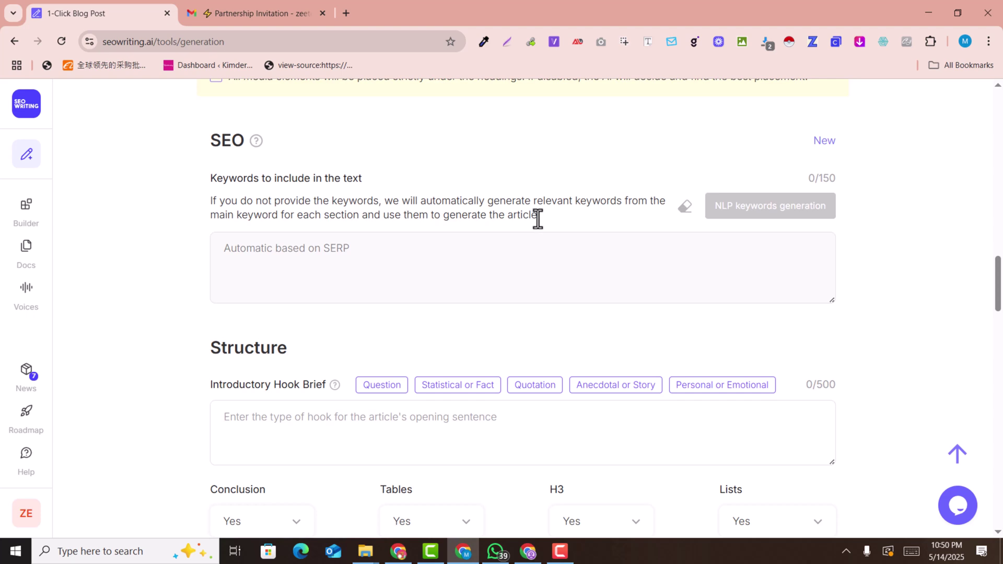
Step: Review the automatic keyword explanation, then scroll down to the Introductory Hook Brief
drag(538, 216, 464, 216)
click(320, 204)
scroll(148, 209, down, 2)
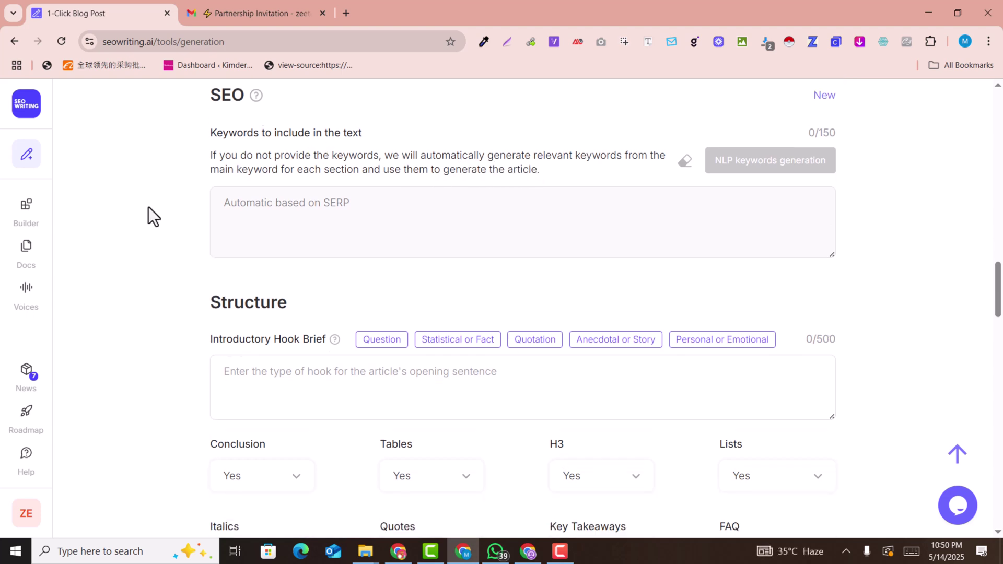
scroll(149, 207, up, 2)
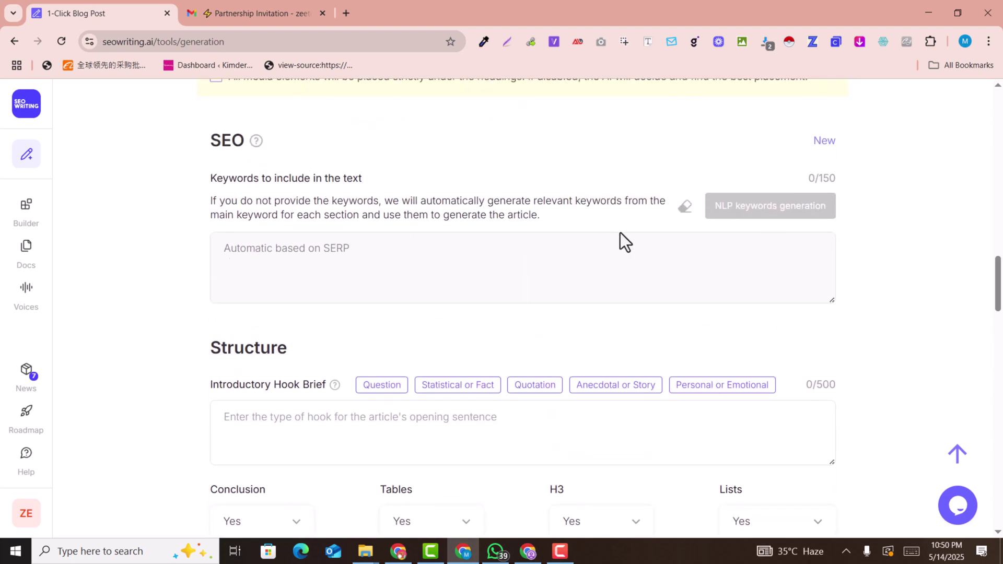
scroll(831, 222, down, 2)
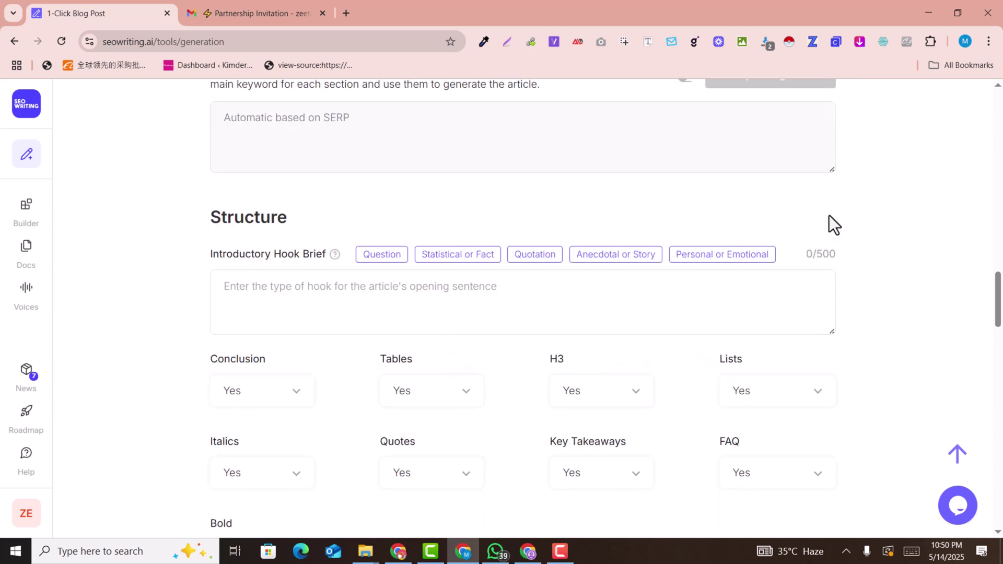
scroll(831, 222, down, 1)
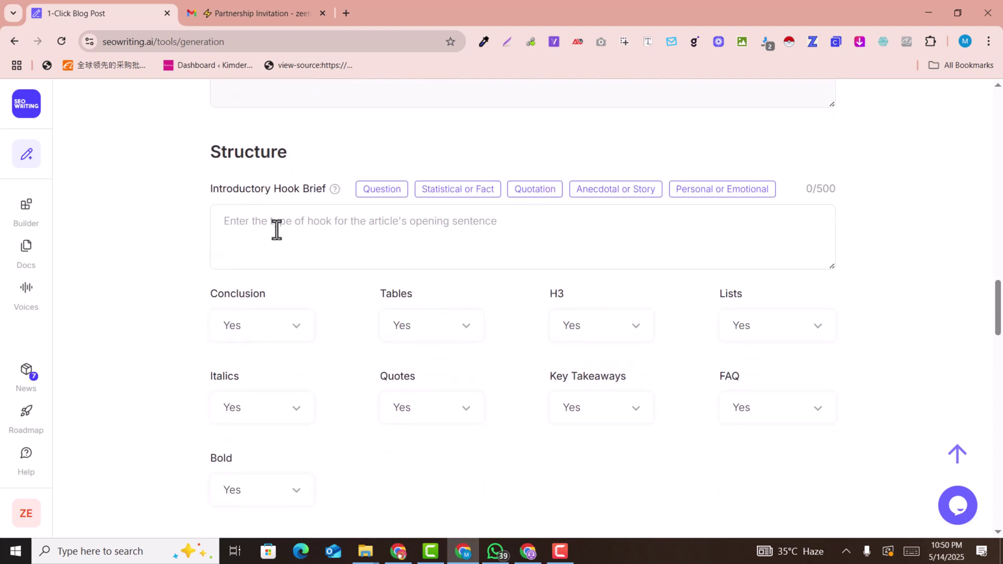
Step: Try a question-style prompt in the Introductory Hook Brief, then erase all of its text
click(293, 216)
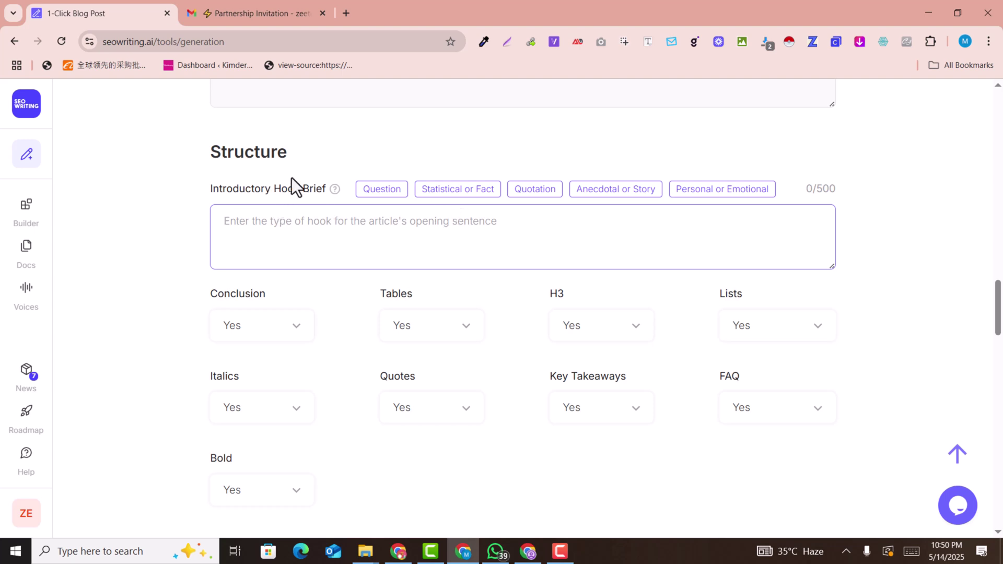
click(377, 189)
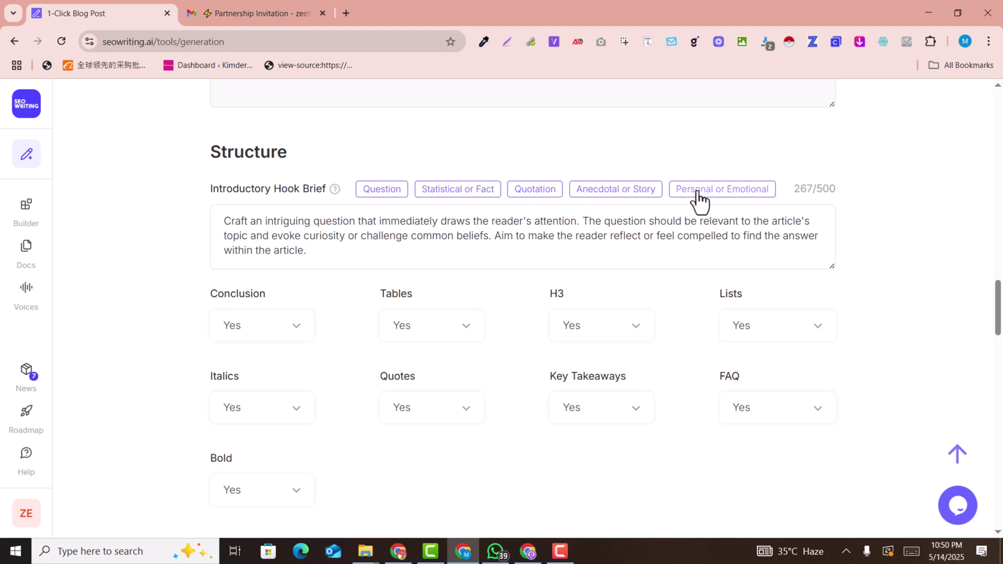
click(347, 243)
key(ctrl+a)
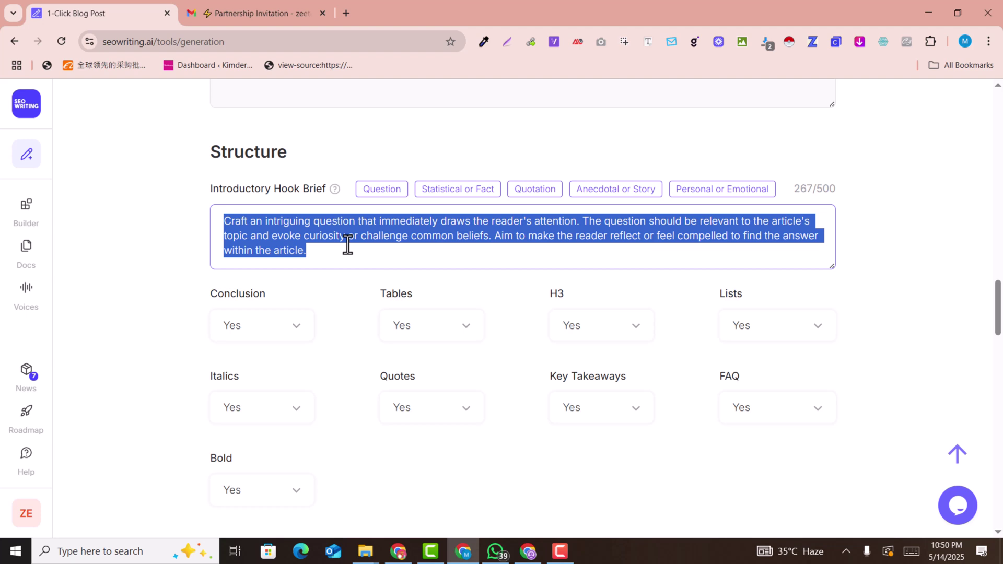
key(BackSpace)
Step: Keep Conclusion and Tables set to Yes in the Structure settings
scroll(361, 246, down, 1)
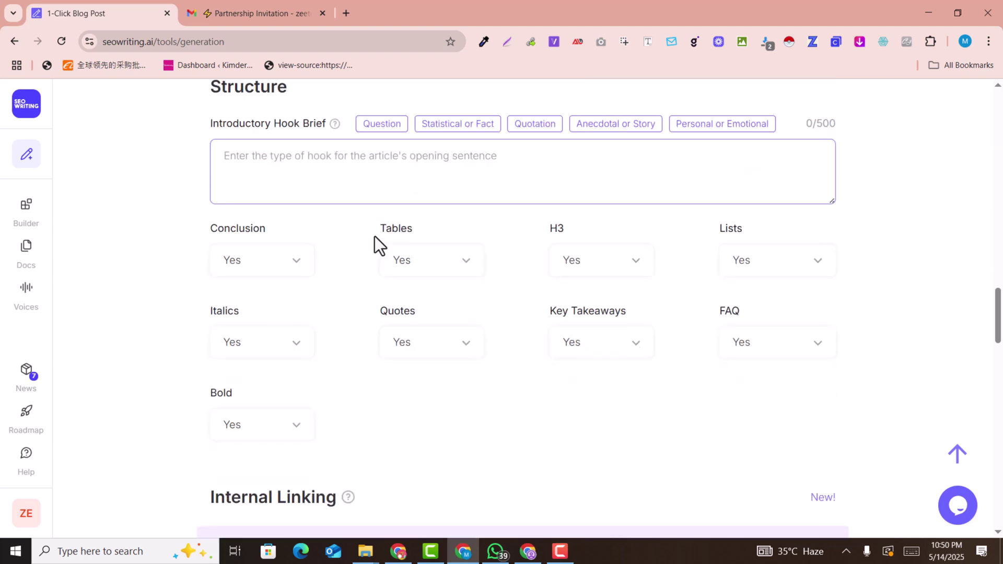
click(236, 268)
click(237, 271)
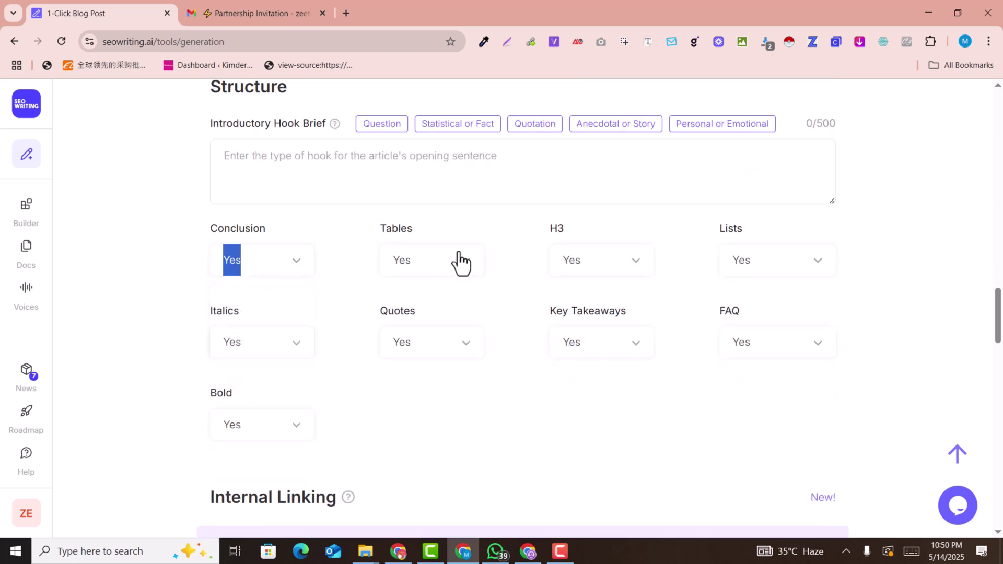
click(439, 271)
click(439, 270)
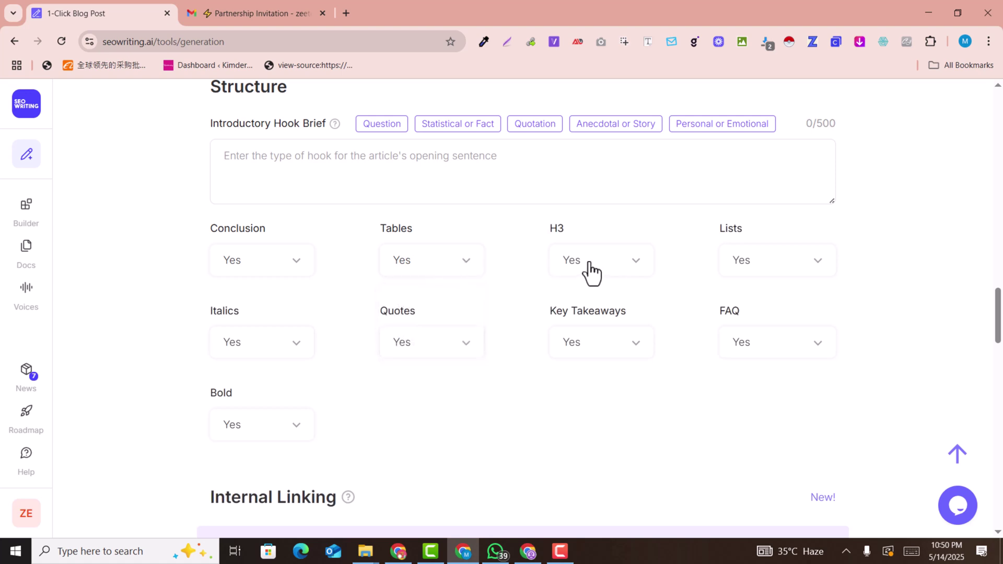
Step: Set the Quotes structure option to No
scroll(805, 269, down, 4)
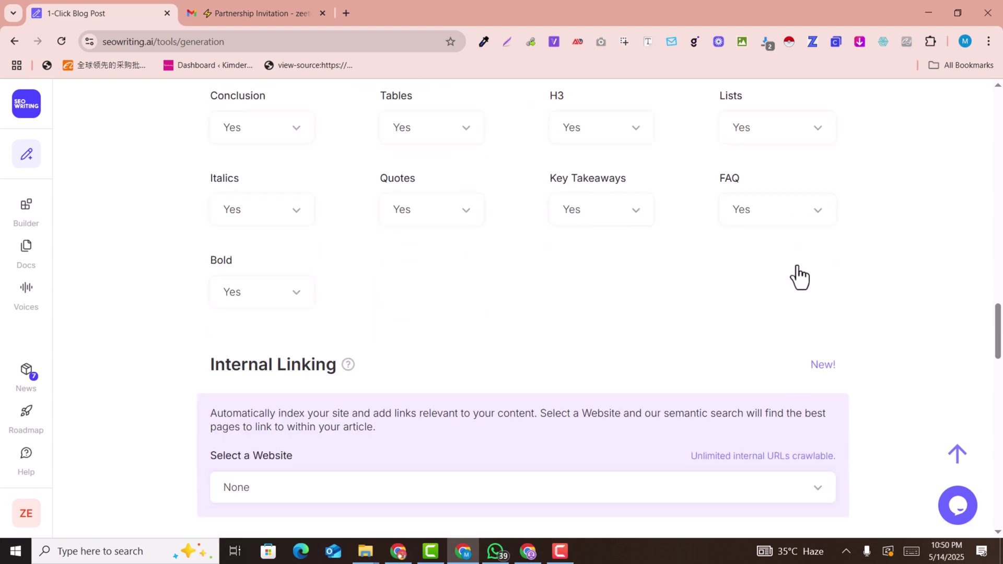
scroll(785, 253, up, 3)
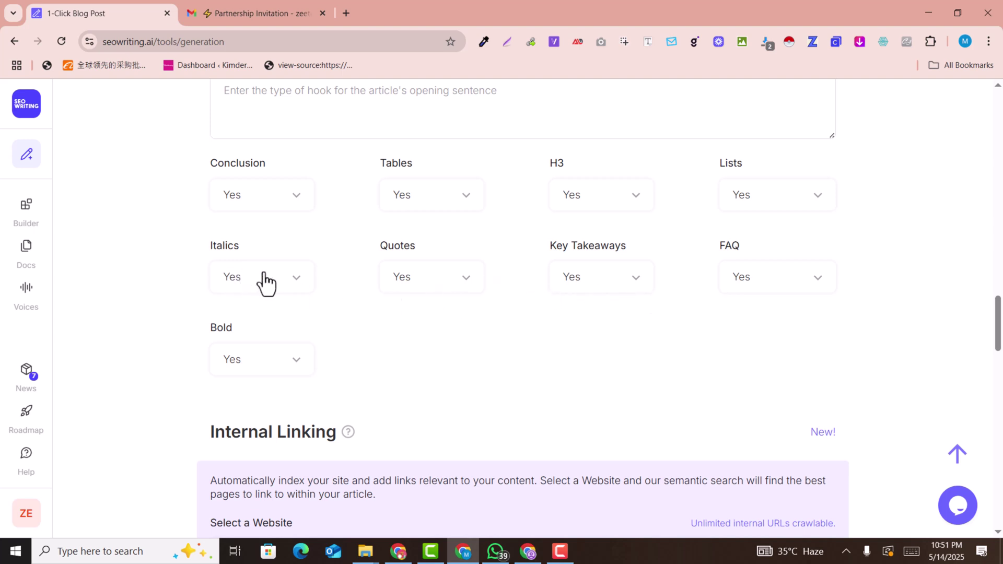
click(424, 293)
click(417, 324)
scroll(692, 426, down, 2)
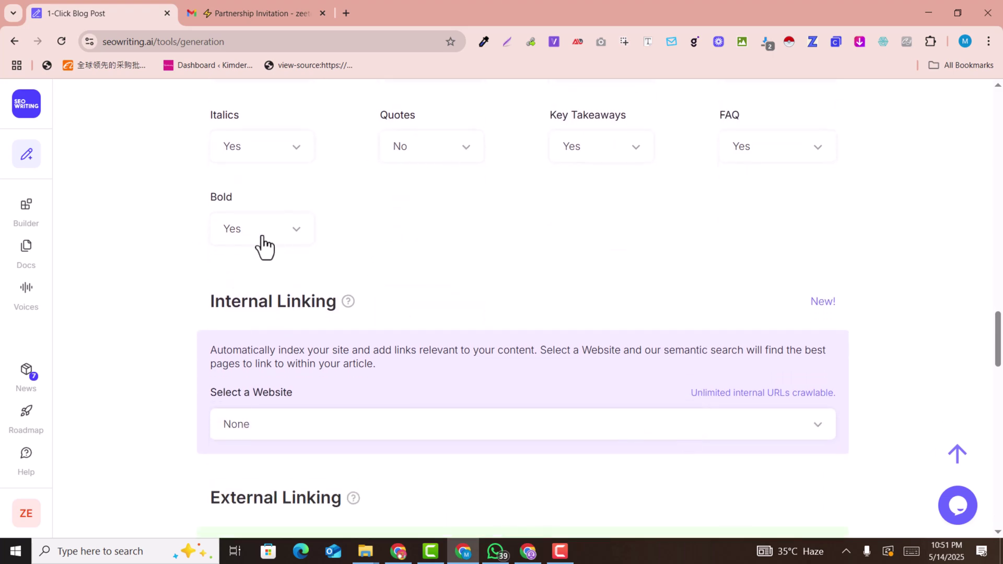
scroll(264, 246, down, 2)
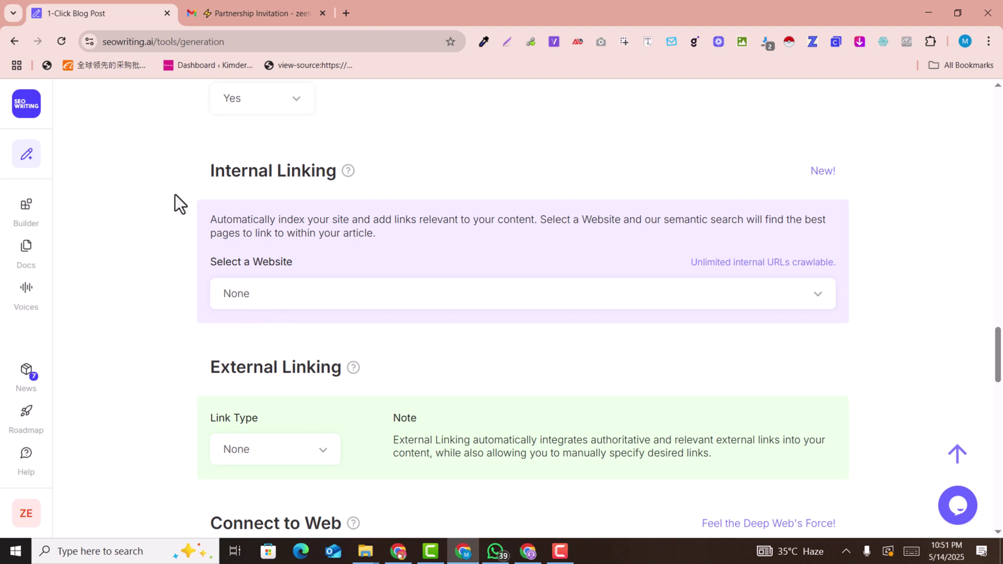
Step: Leave internal linking without a website, cancelling the Add a Website form
click(303, 304)
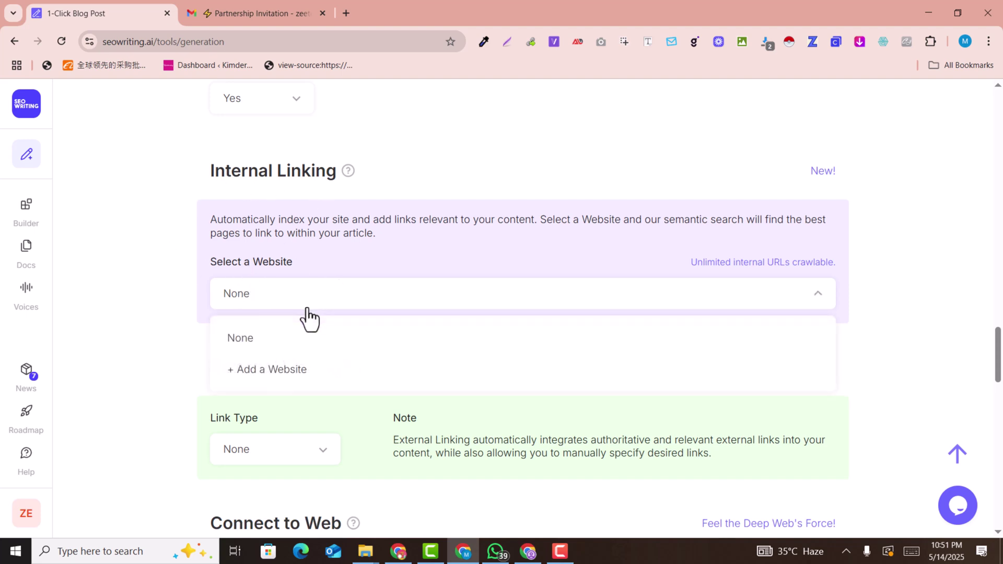
click(251, 293)
click(251, 298)
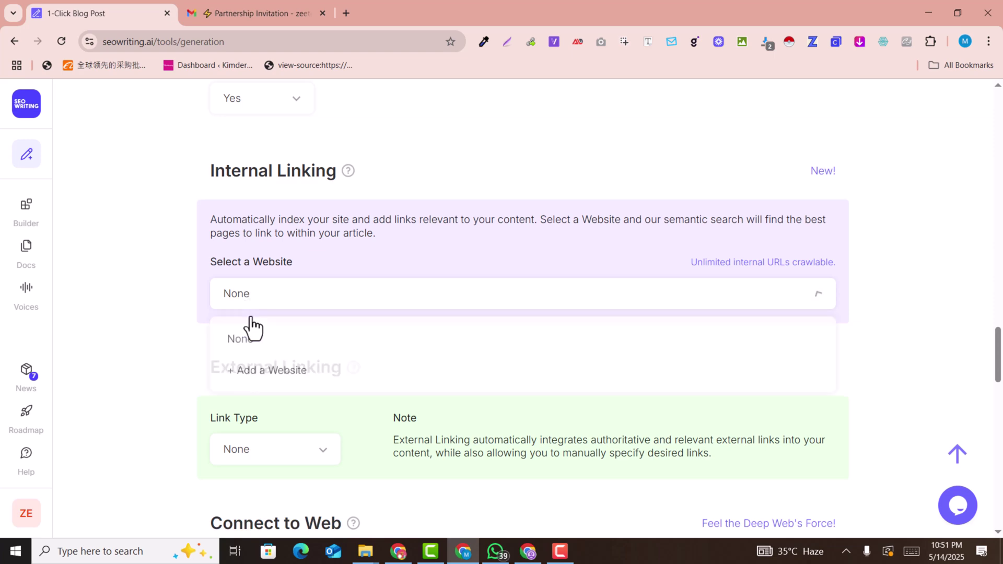
click(256, 375)
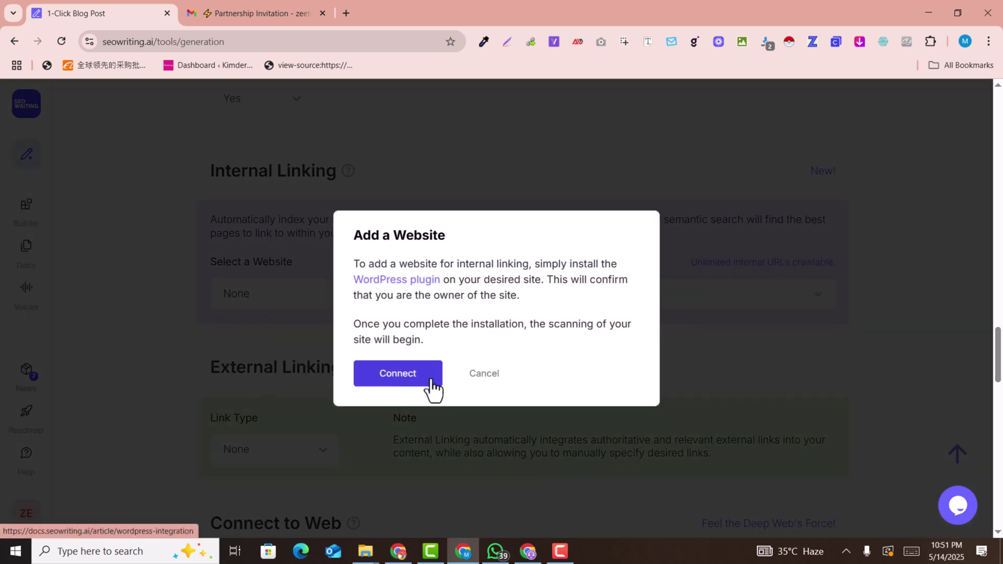
click(483, 379)
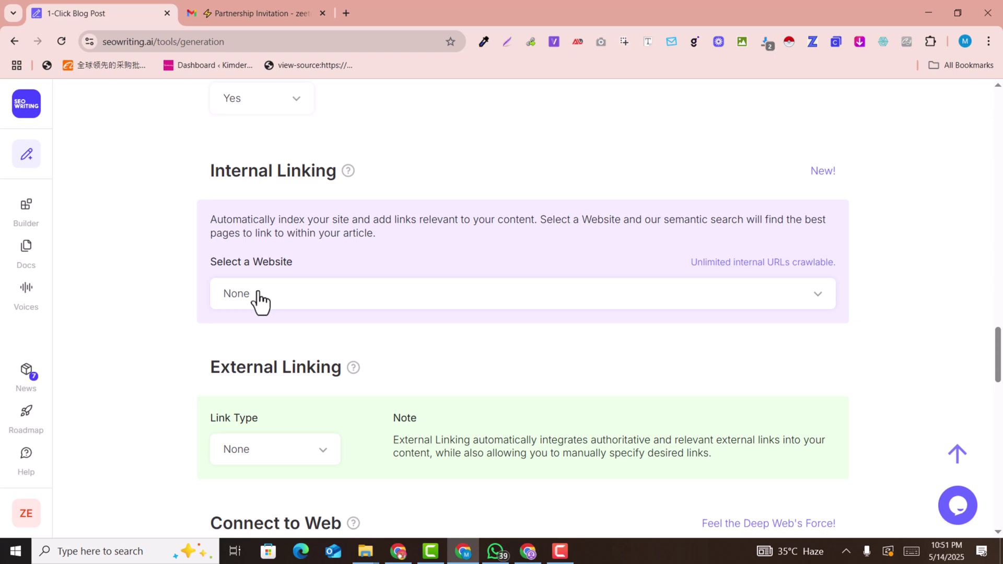
scroll(352, 297, down, 5)
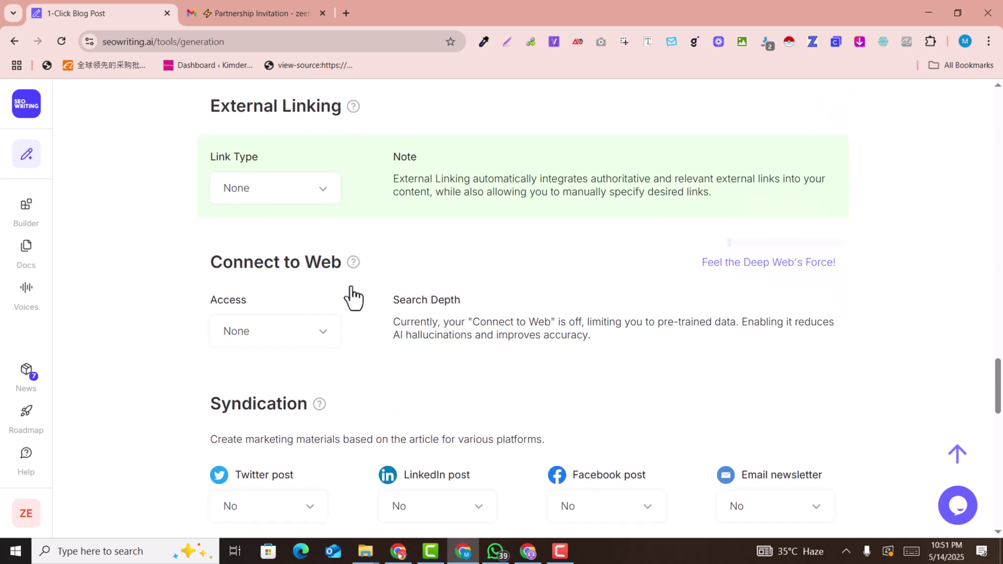
Step: Set the External Linking link type to Automatic and open the Exclude URLs field
click(282, 197)
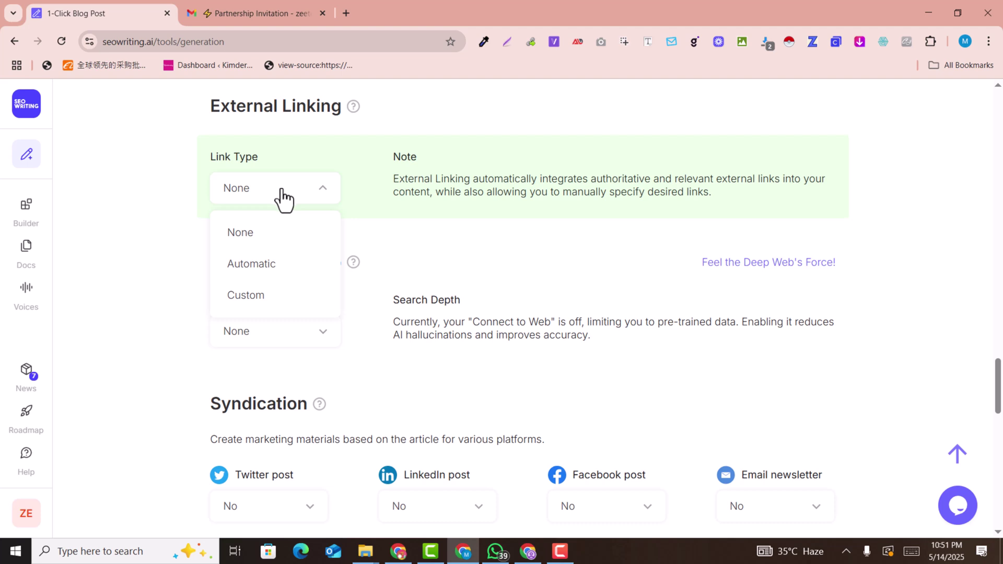
click(260, 273)
scroll(282, 295, down, 1)
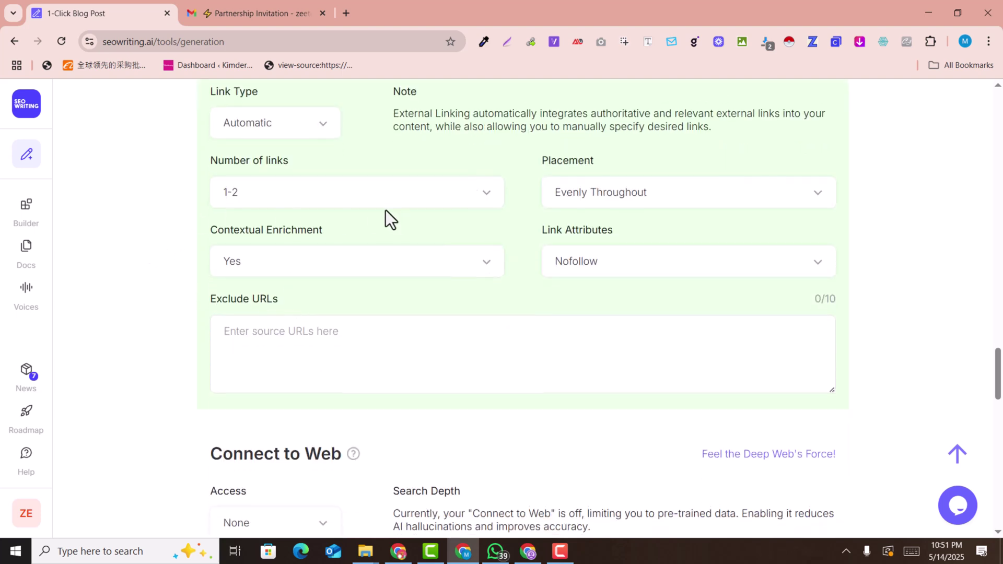
scroll(340, 288, up, 1)
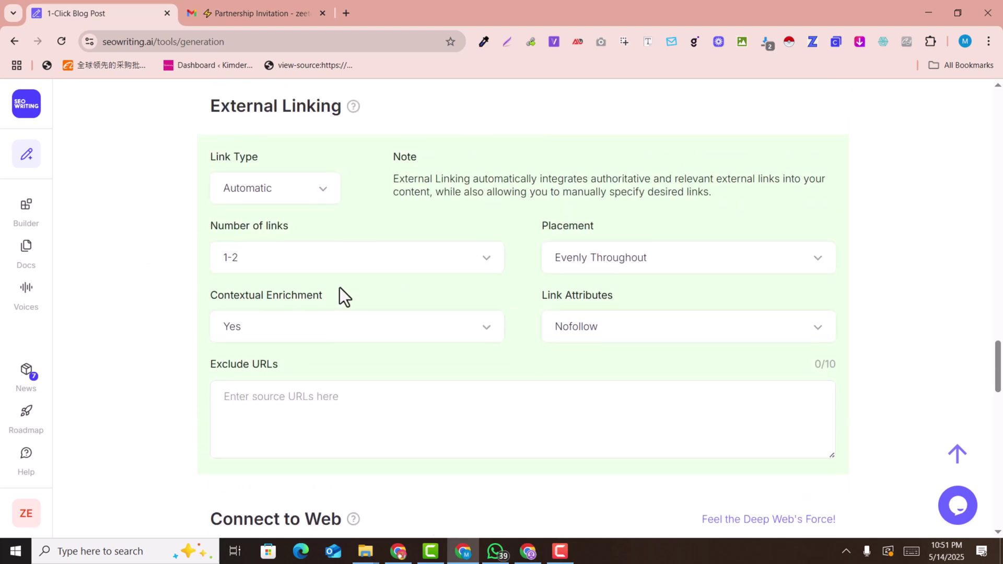
scroll(339, 288, down, 4)
click(296, 152)
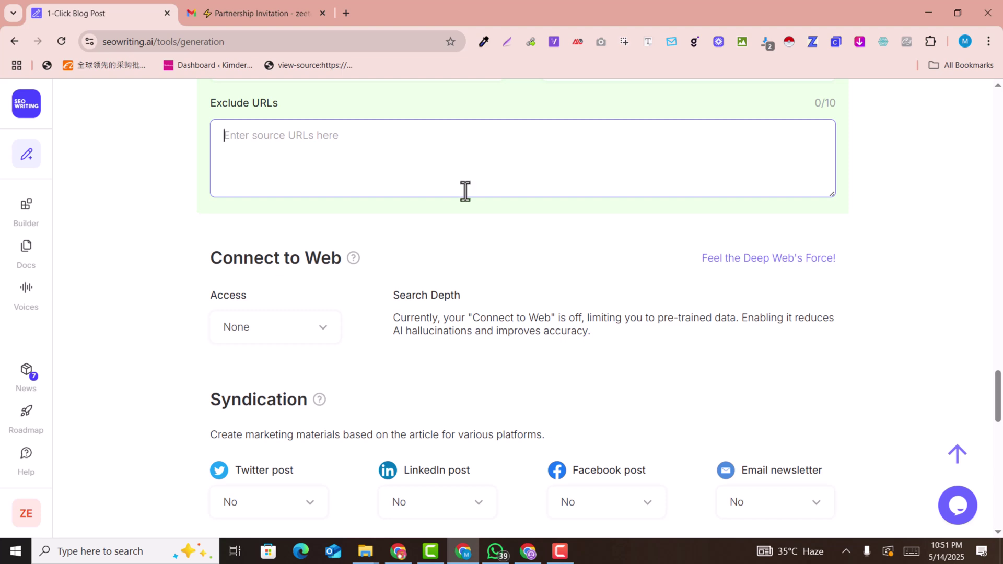
scroll(701, 280, down, 2)
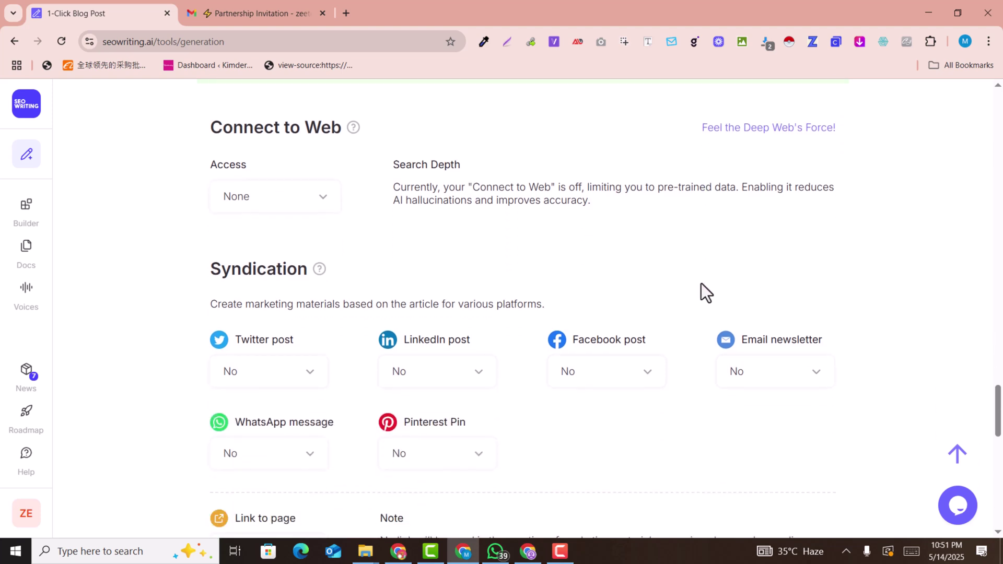
Step: Leave Publishing to Website at None, then run the 'Top 5 Text to Speech Tools' article
scroll(701, 283, down, 2)
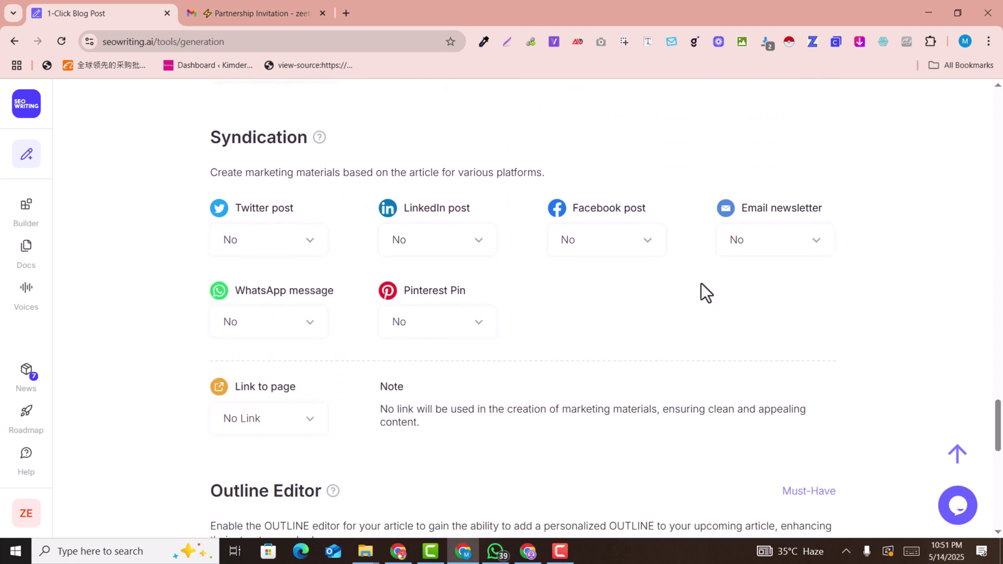
scroll(701, 283, down, 2)
scroll(701, 283, down, 7)
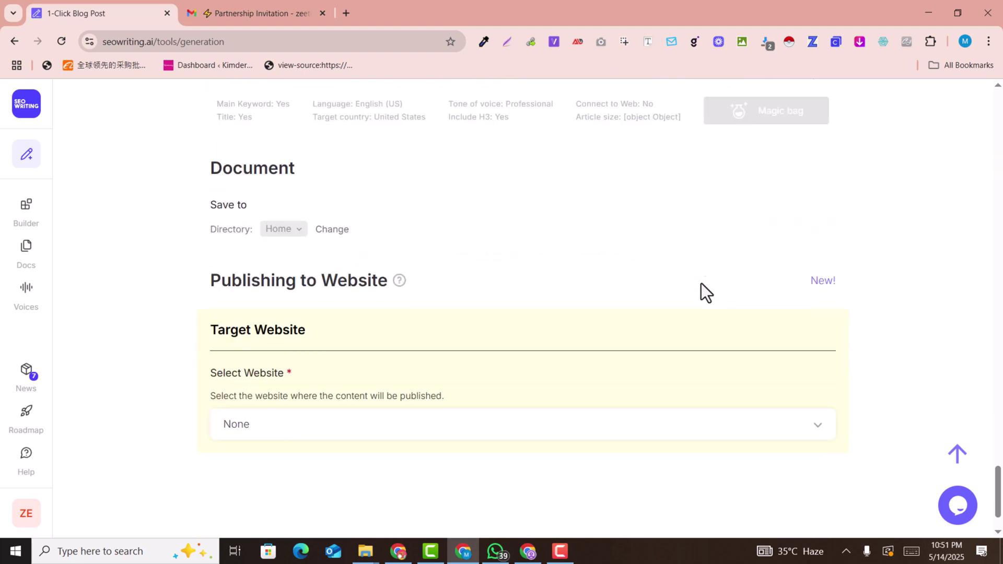
scroll(701, 283, down, 1)
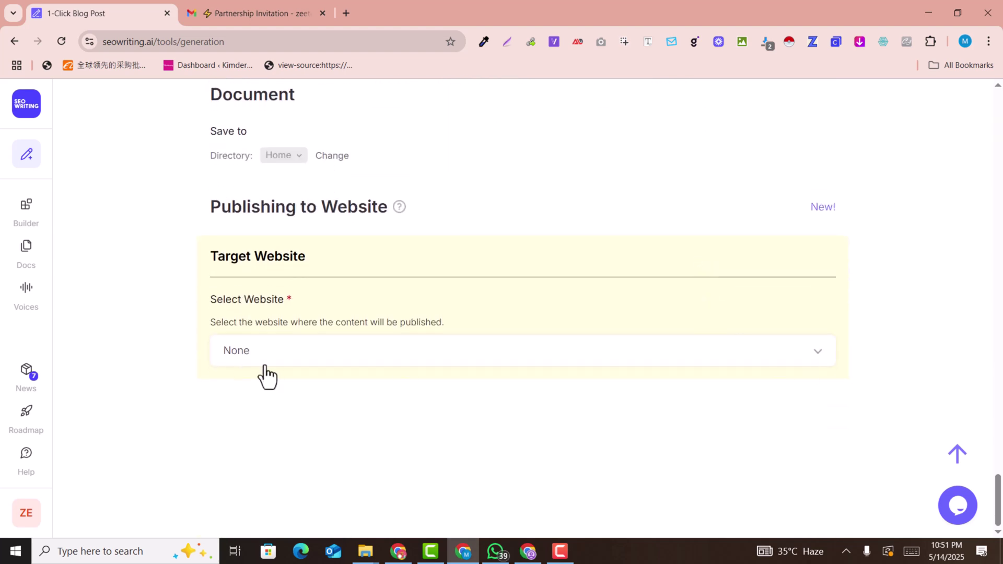
click(282, 363)
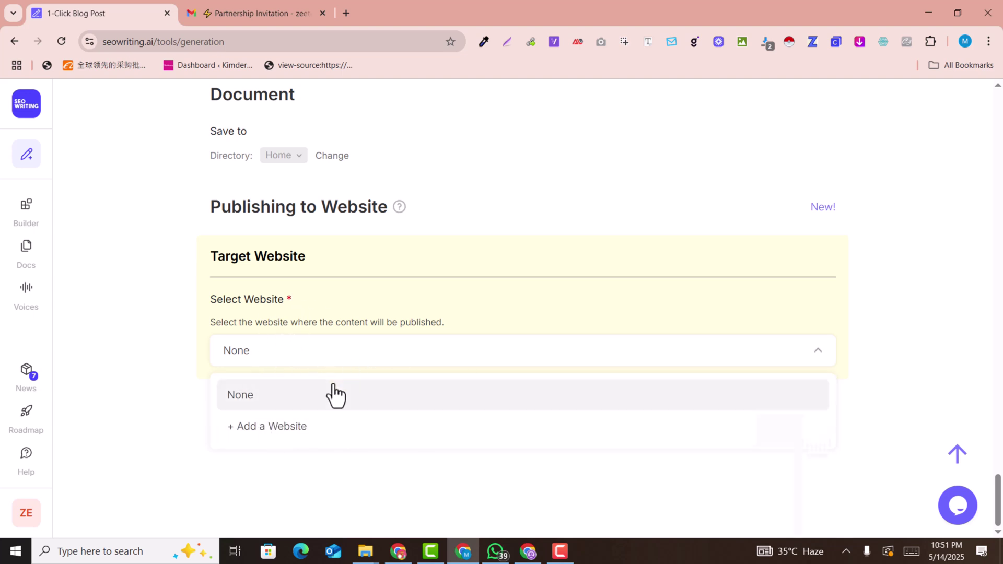
scroll(248, 435, up, 5)
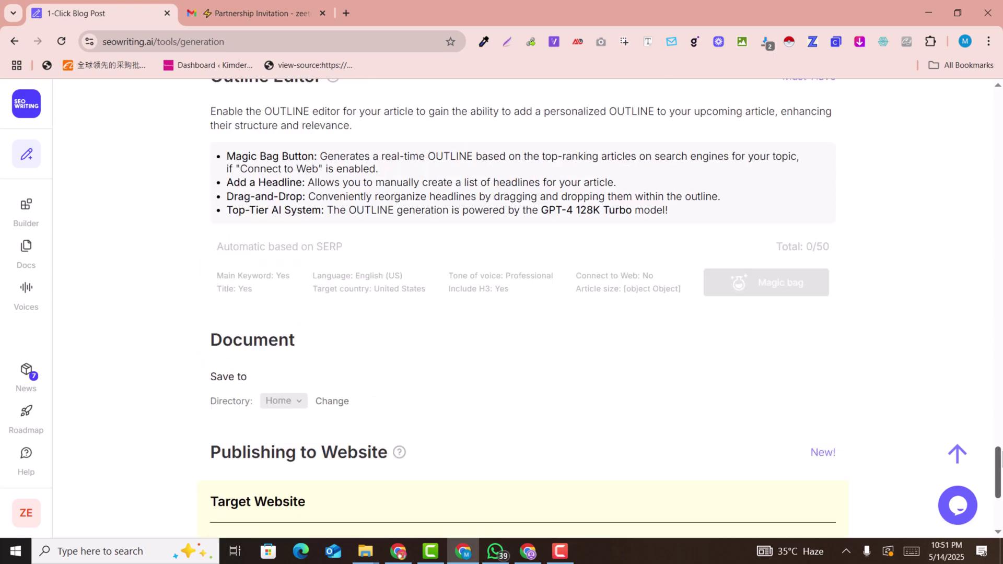
drag(998, 478, 1001, 120)
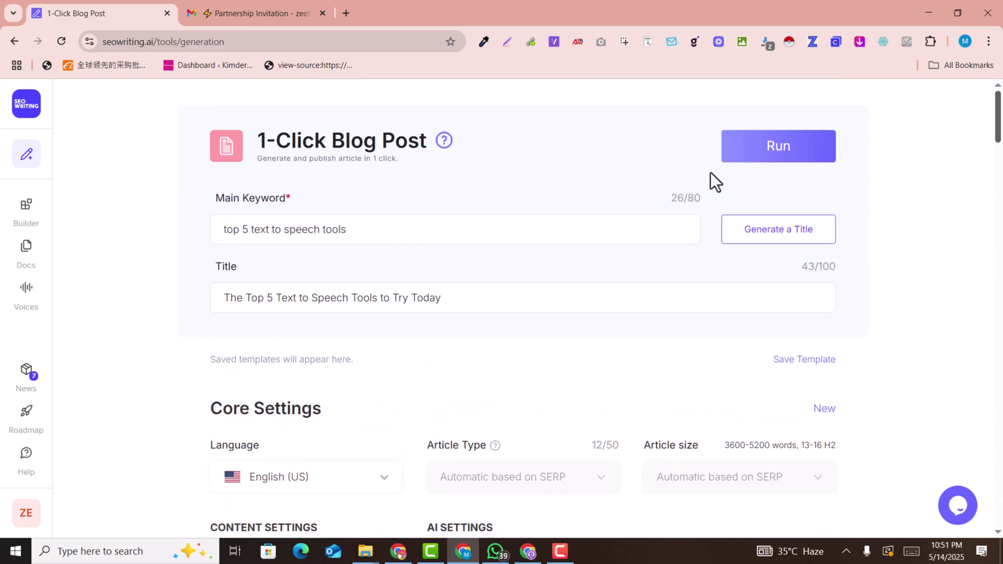
click(784, 153)
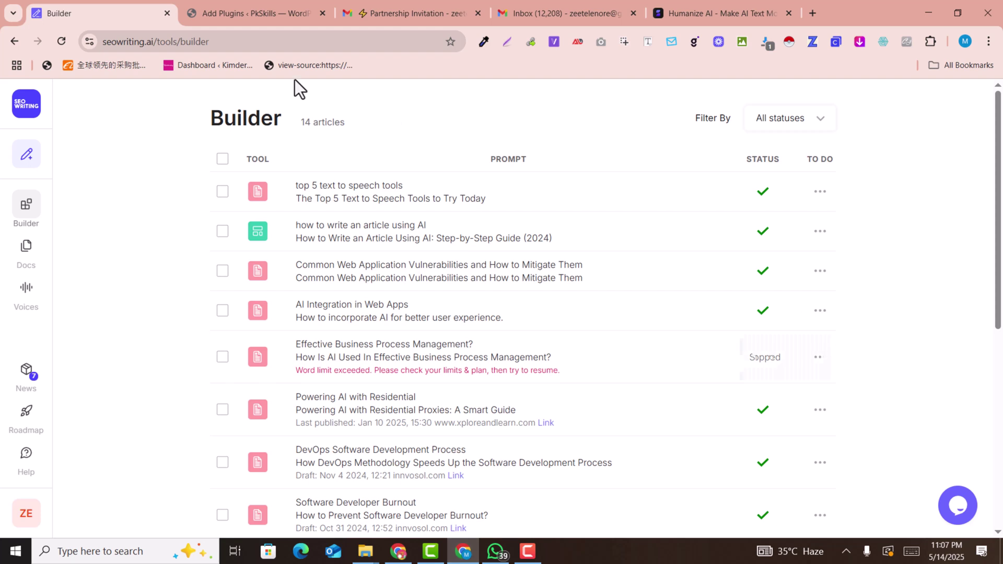
click(362, 204)
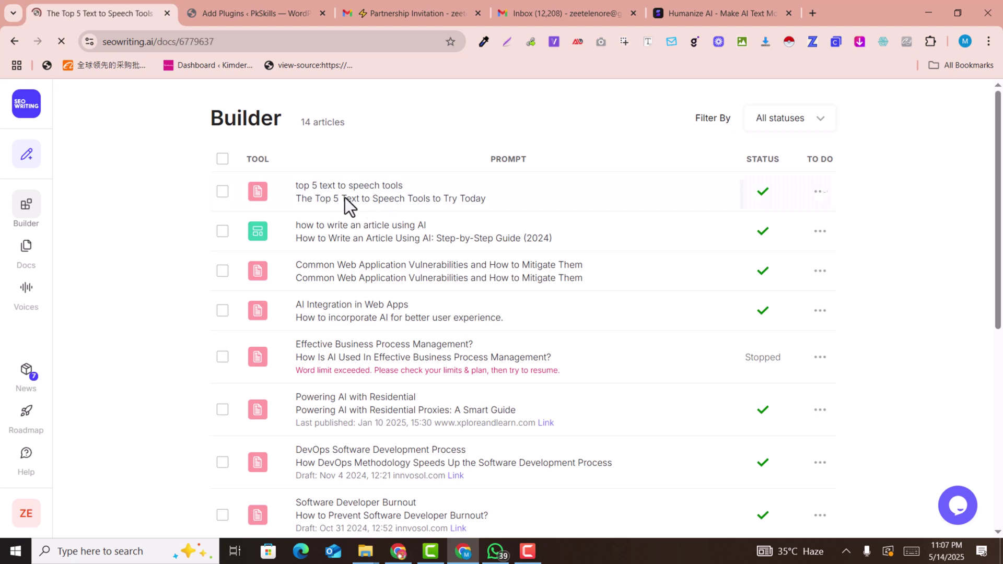
scroll(404, 256, down, 6)
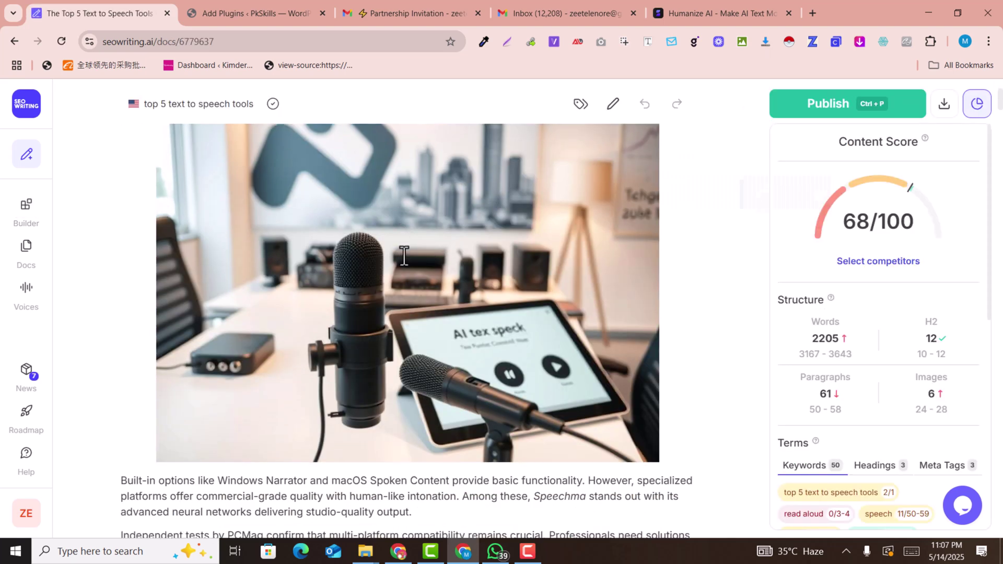
scroll(548, 268, down, 4)
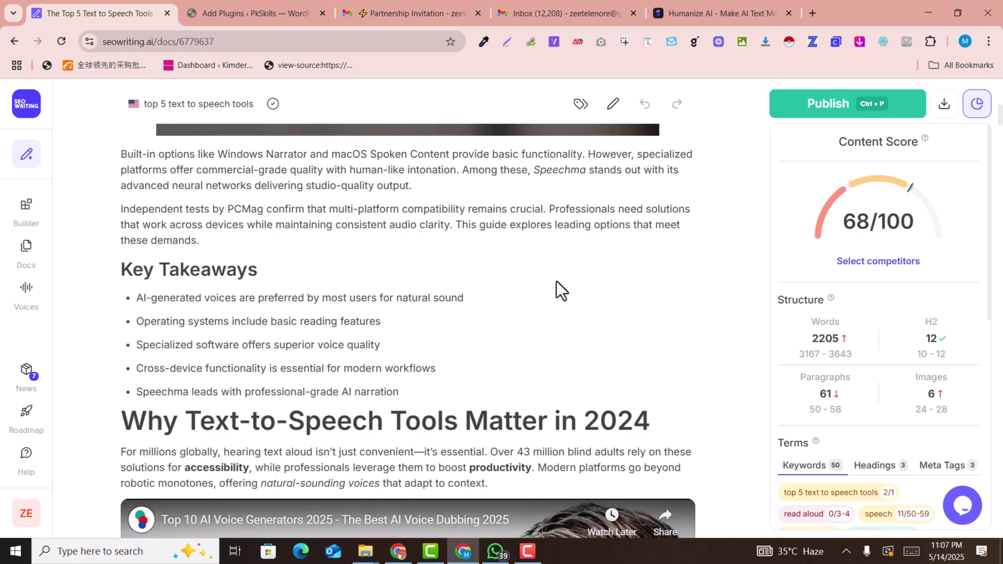
scroll(556, 285, up, 3)
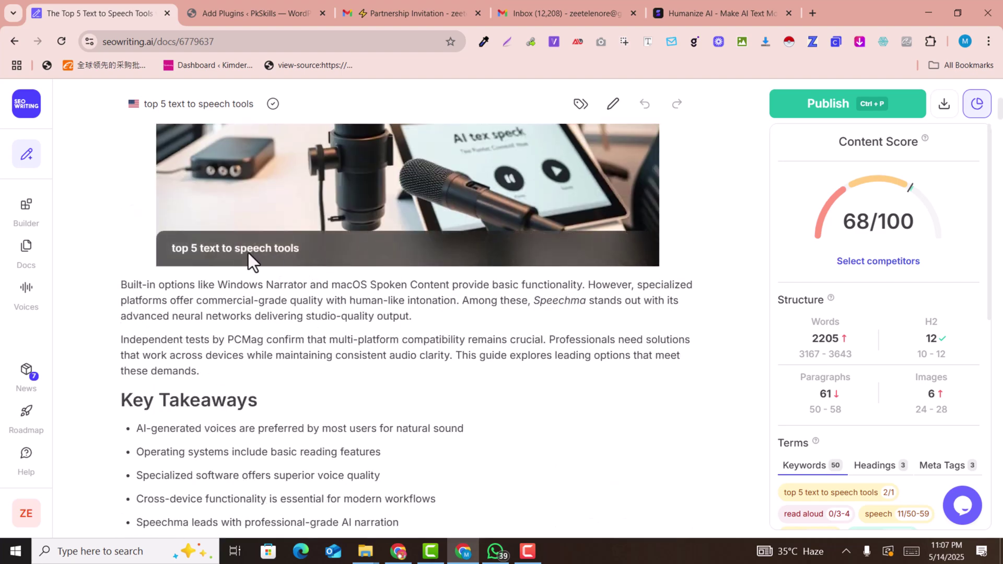
scroll(397, 256, down, 9)
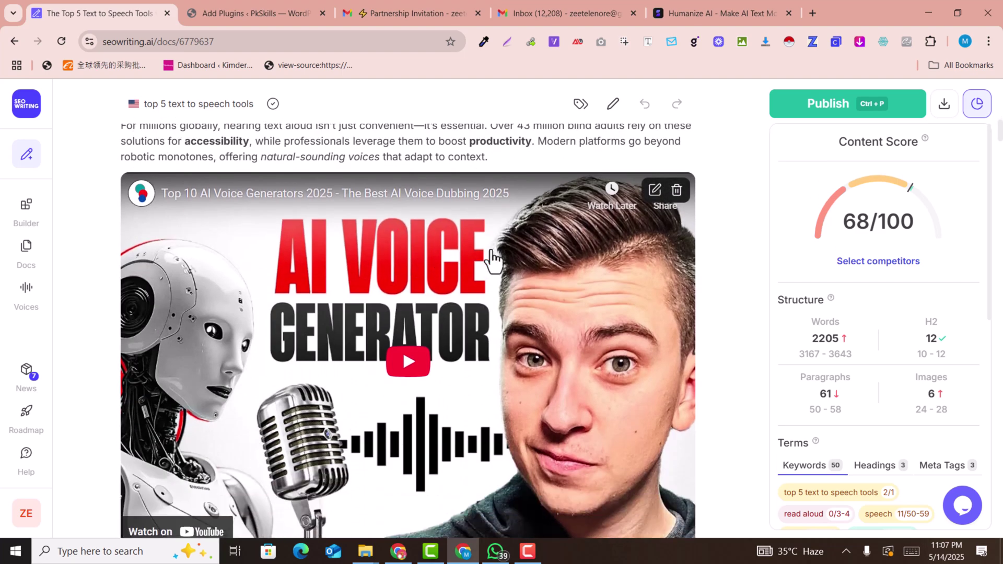
scroll(491, 259, down, 4)
scroll(439, 215, down, 7)
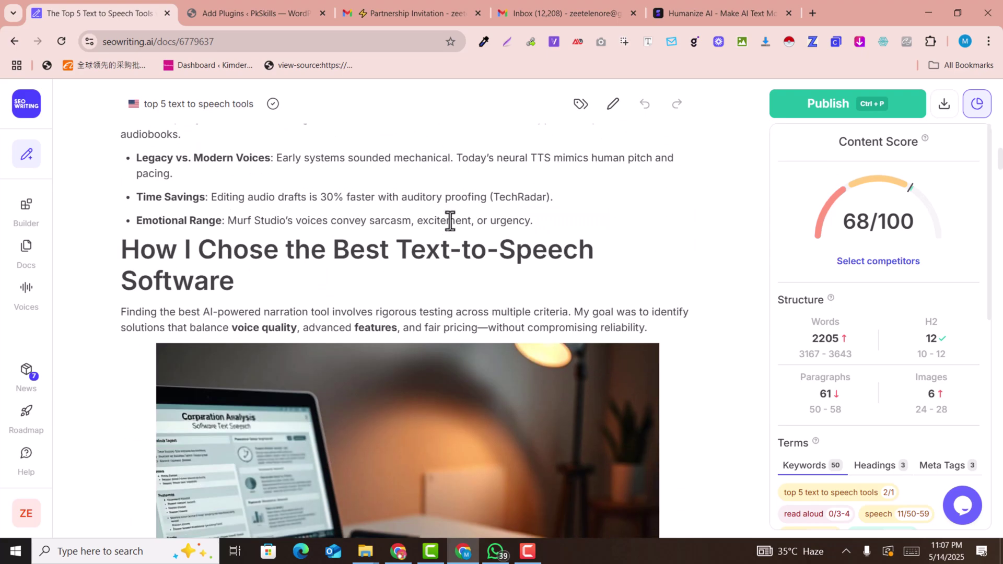
scroll(451, 220, down, 20)
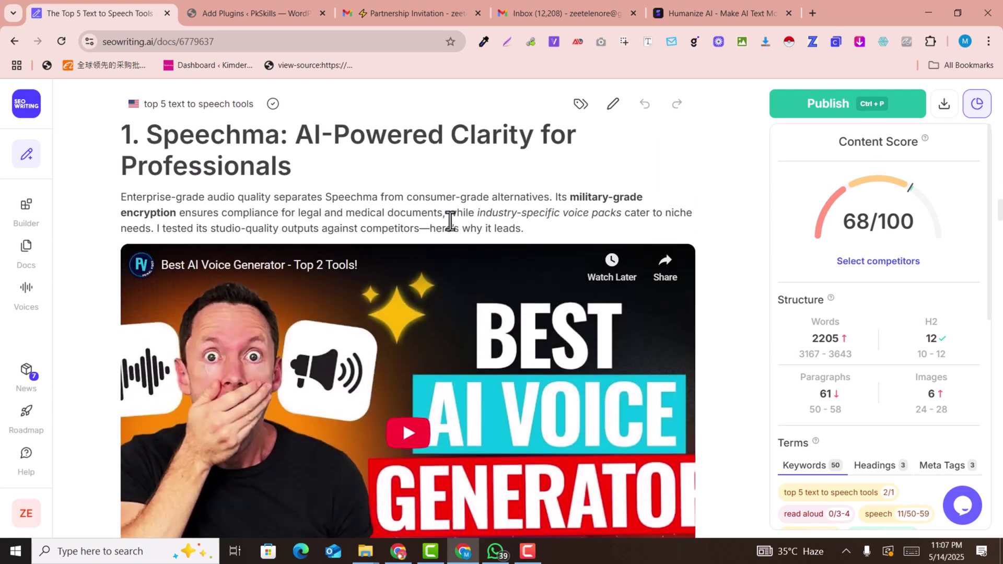
scroll(448, 220, up, 2)
scroll(291, 202, up, 1)
scroll(332, 257, down, 18)
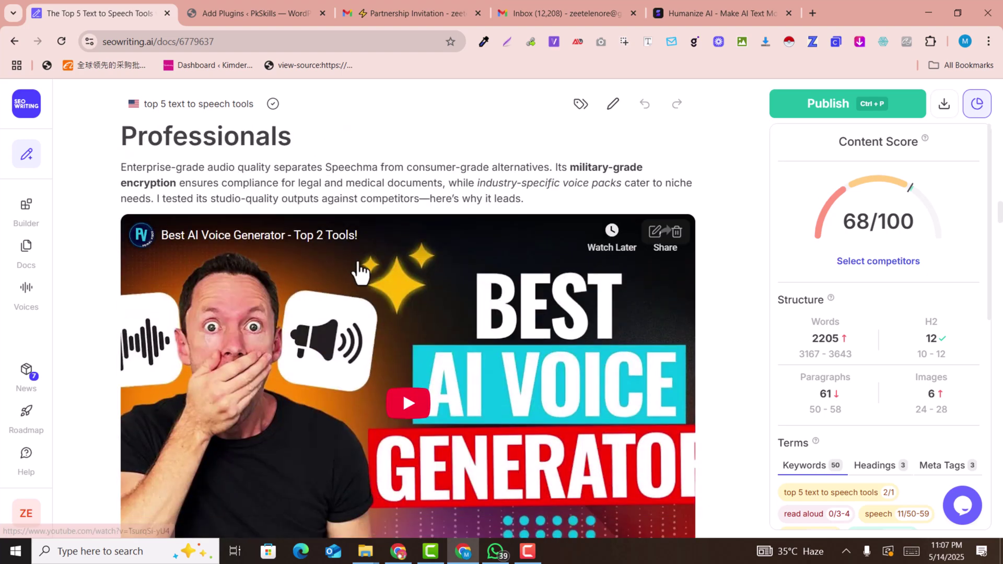
scroll(362, 260, down, 4)
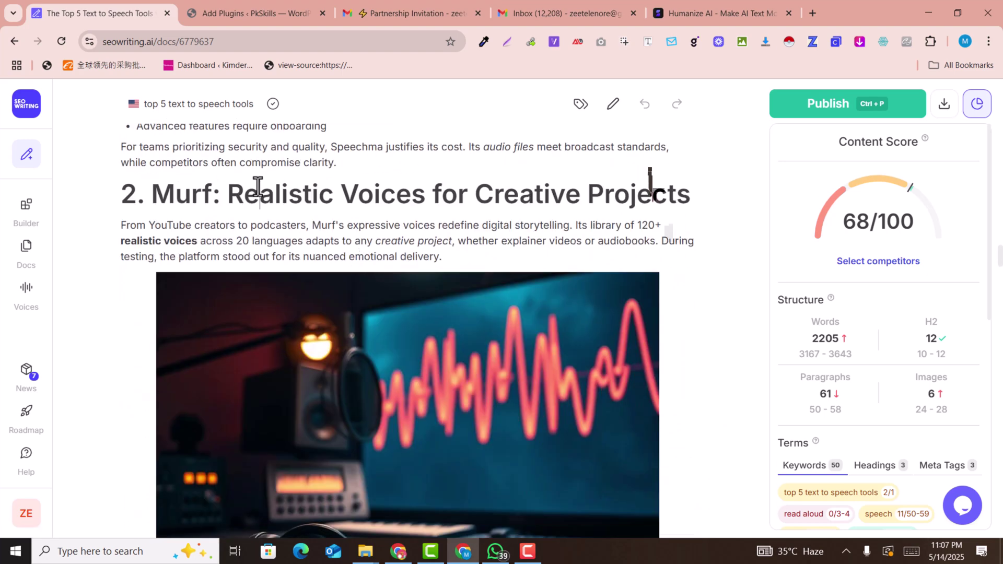
scroll(441, 287, down, 12)
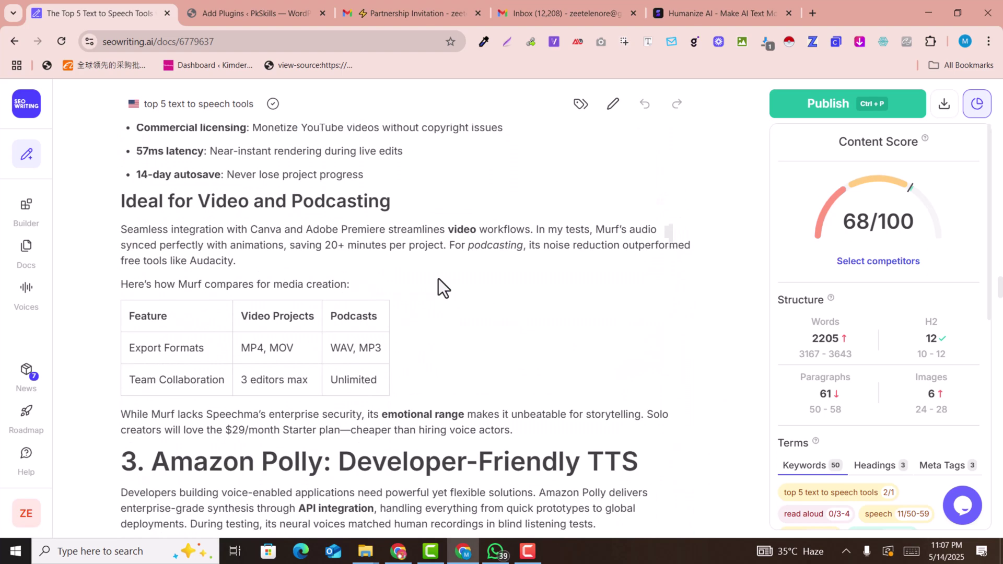
scroll(438, 278, down, 20)
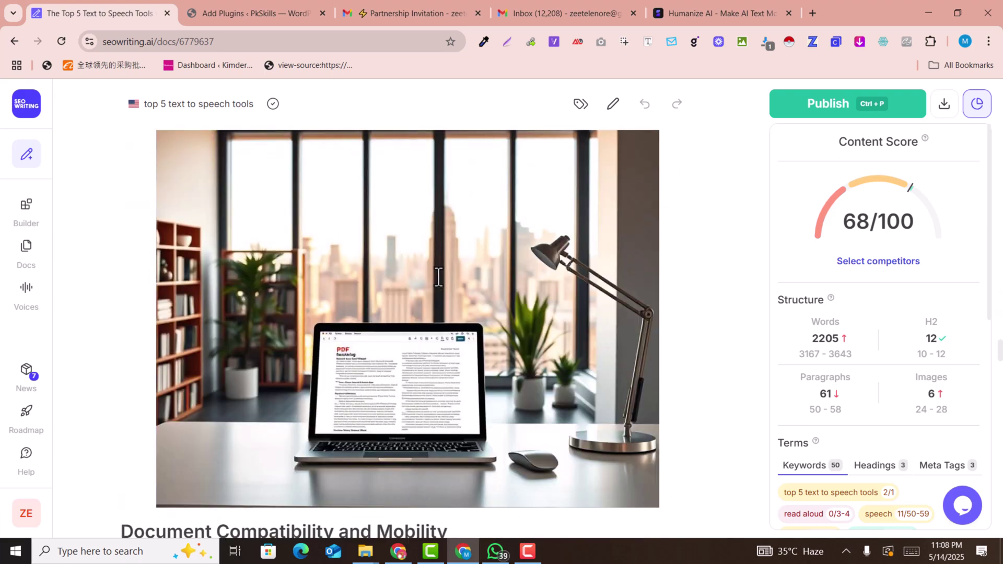
scroll(437, 278, down, 20)
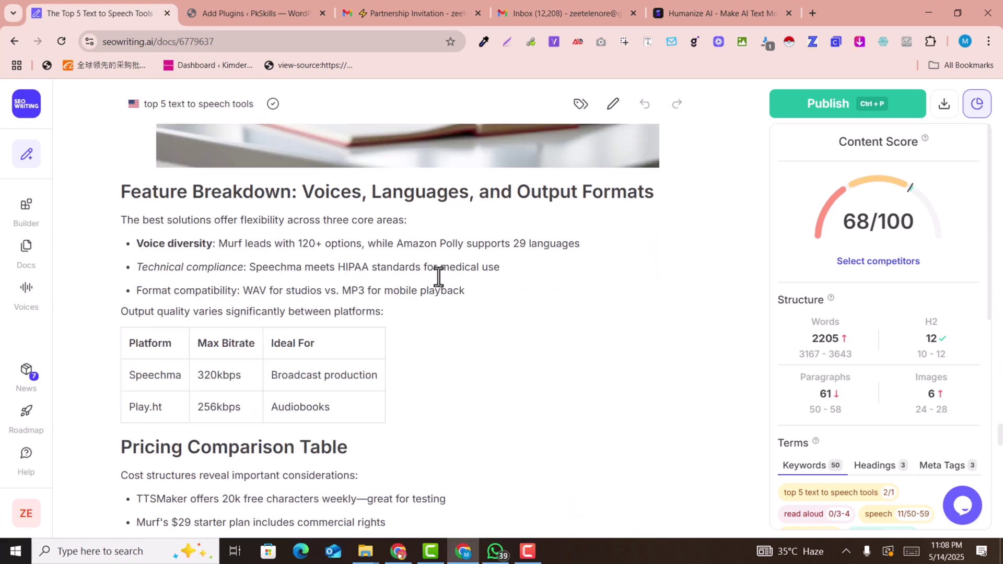
scroll(438, 278, down, 20)
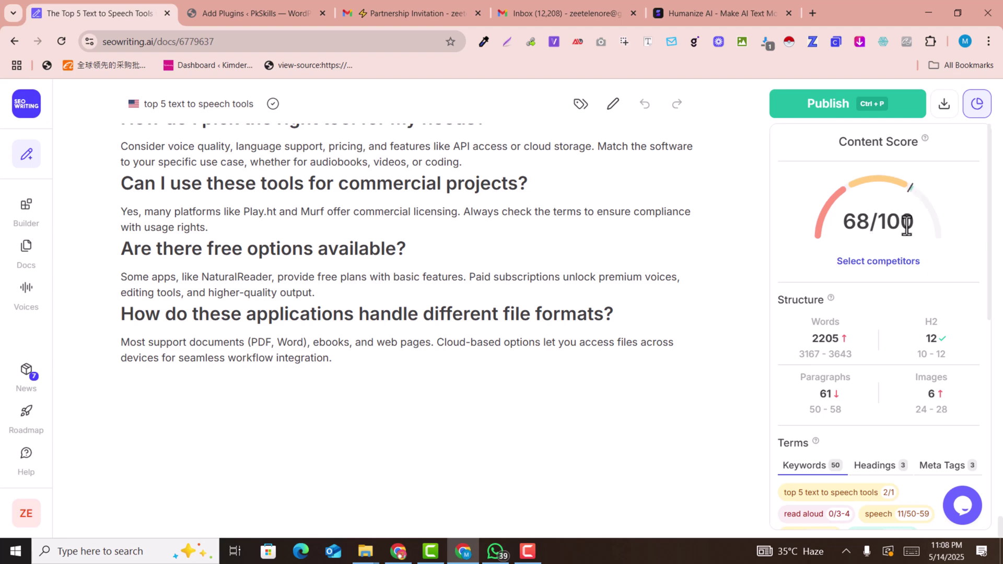
scroll(872, 377, down, 5)
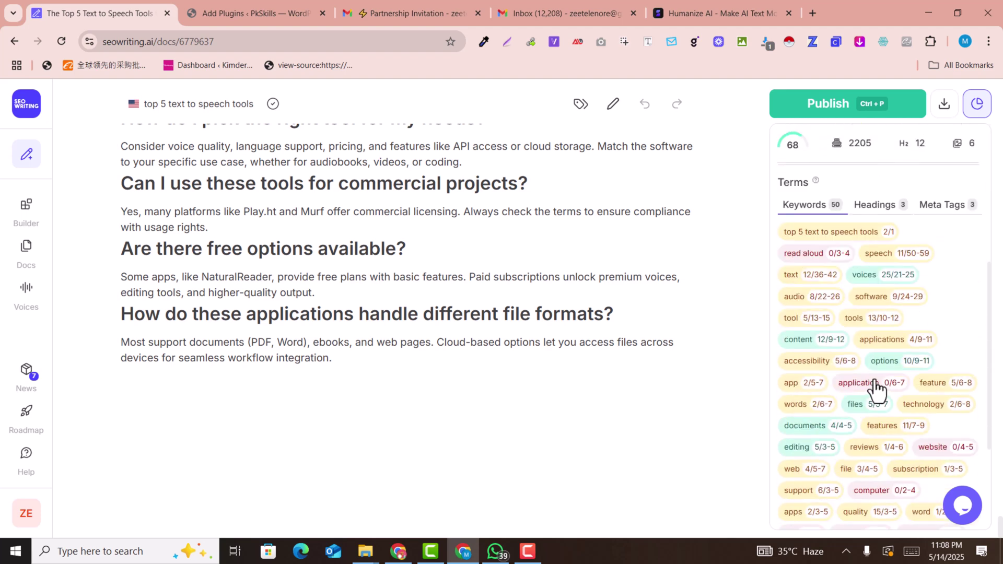
scroll(876, 387, down, 3)
scroll(589, 302, up, 8)
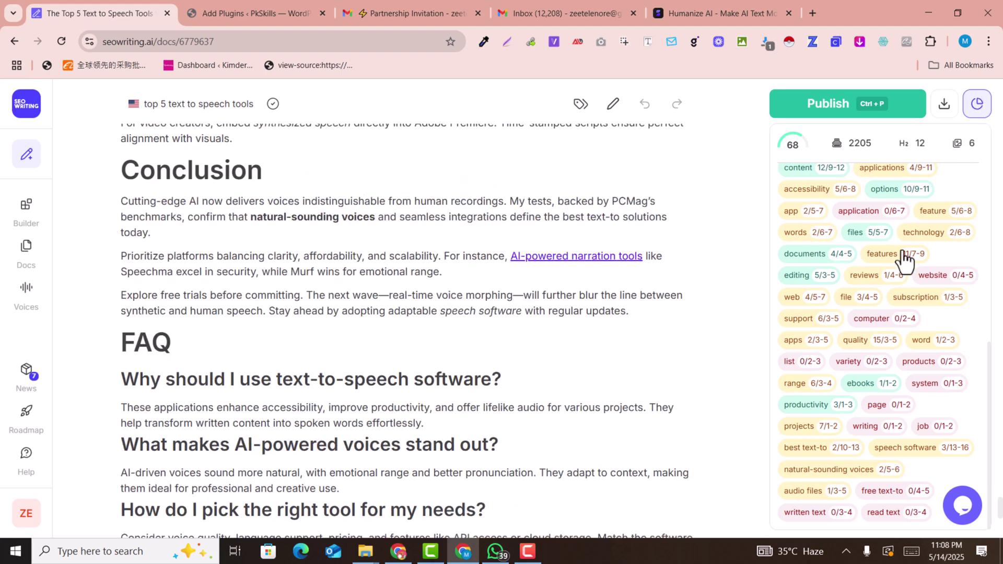
scroll(888, 285, up, 10)
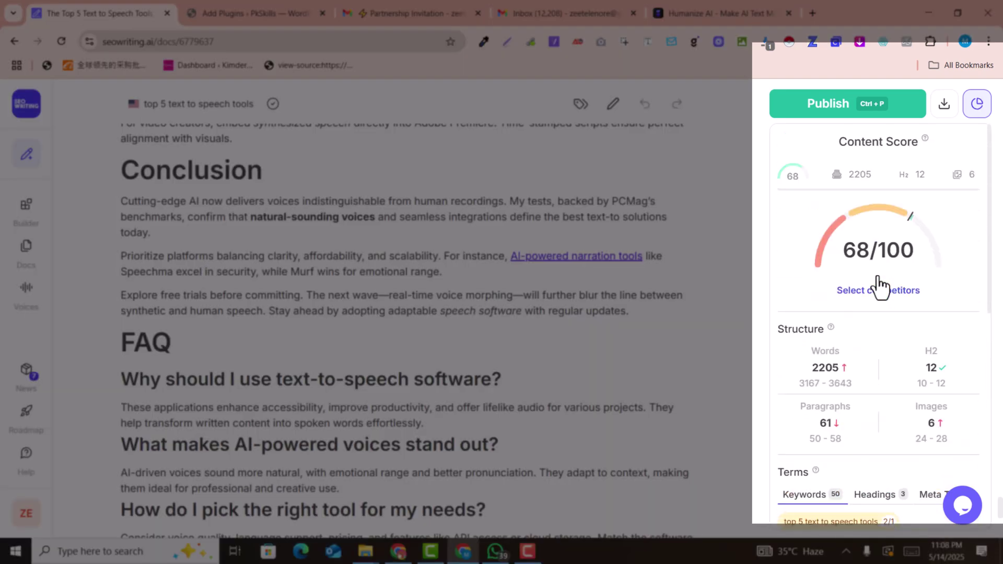
scroll(910, 291, up, 15)
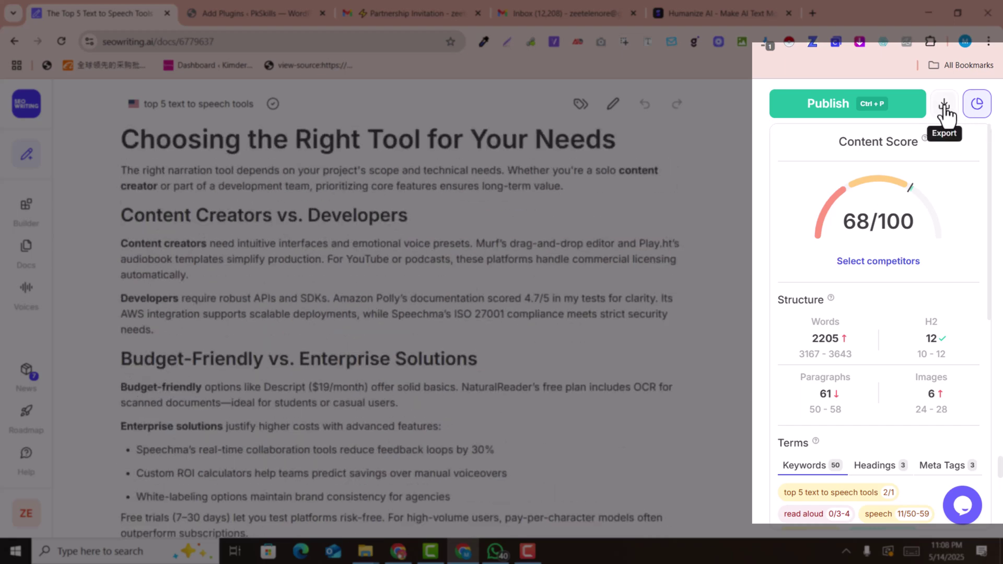
Step: Check the Copy/HTML/Markdown export options, then try Publish to reveal the Integration Needed dialog
click(945, 113)
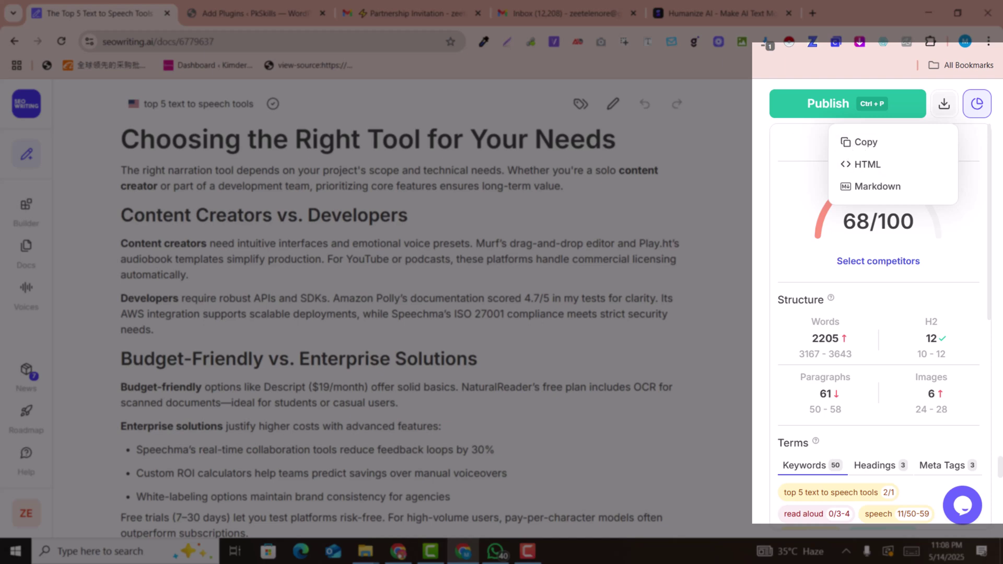
click(599, 272)
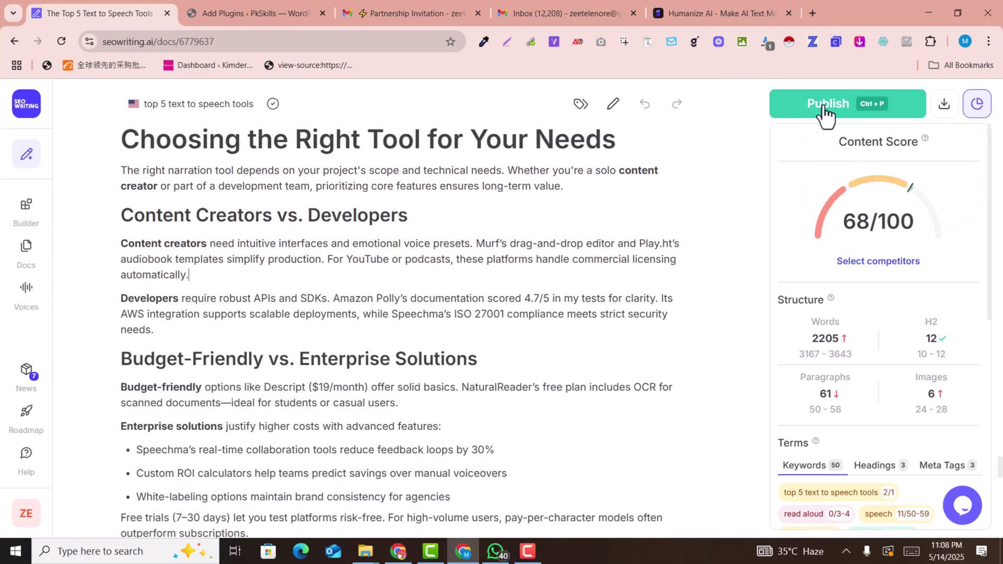
click(824, 107)
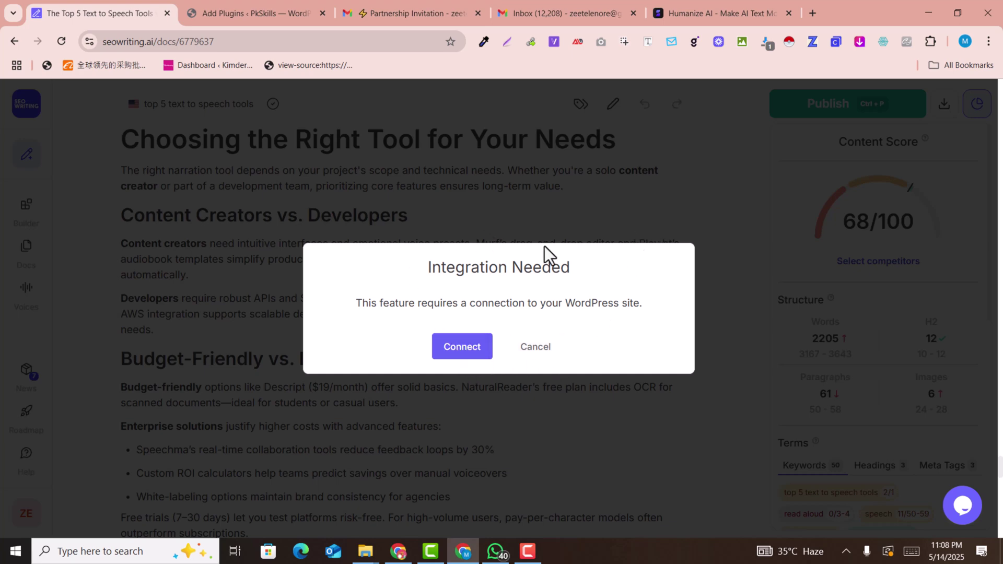
Step: Dismiss the notice, retry Publish and open the WordPress connection docs via Connect
click(545, 361)
click(807, 112)
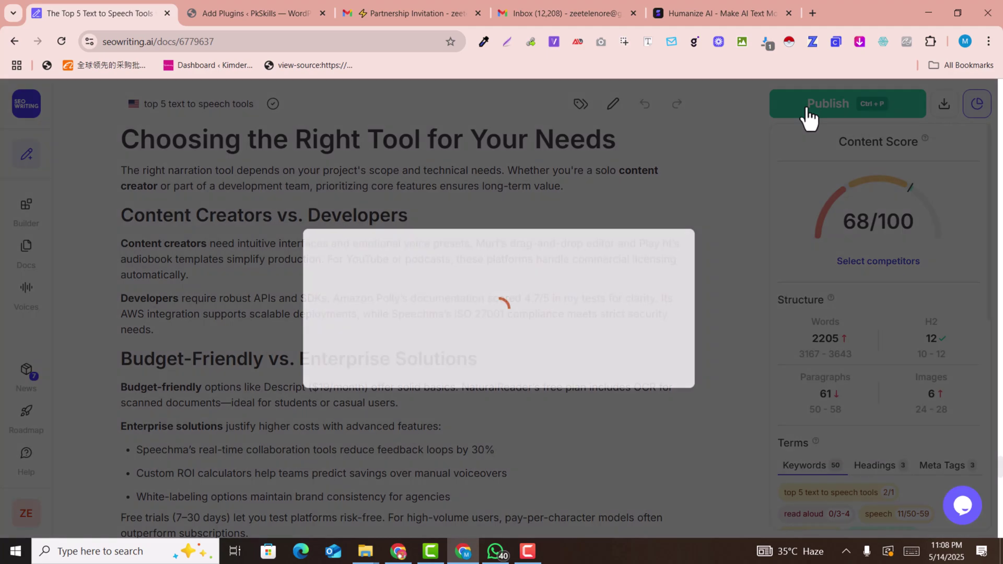
click(462, 349)
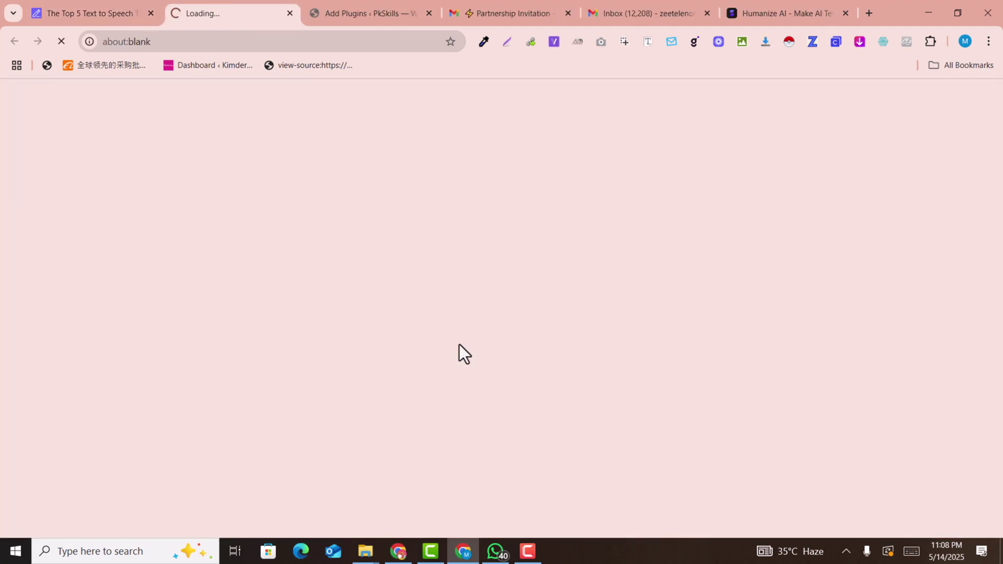
scroll(936, 346, down, 9)
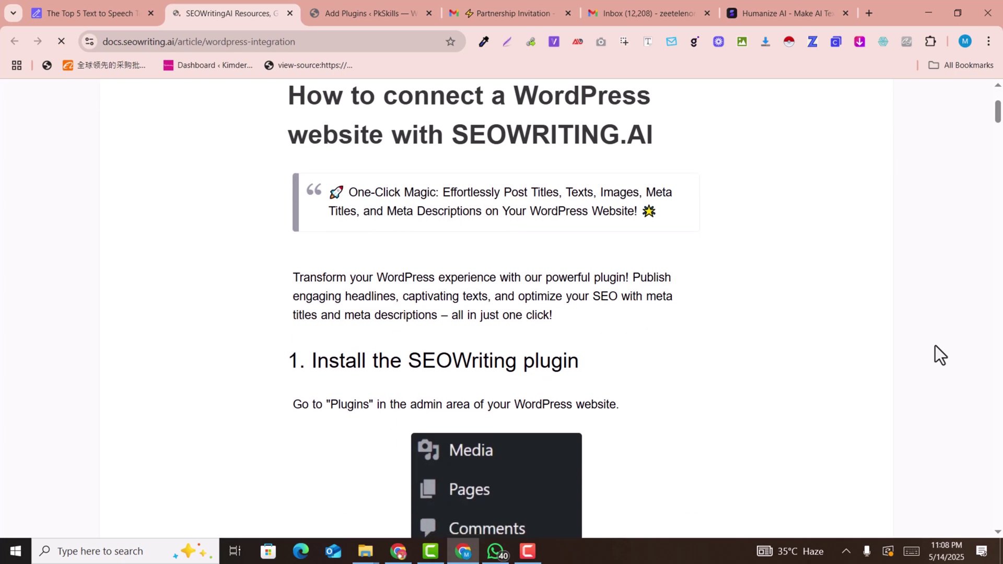
scroll(936, 346, down, 20)
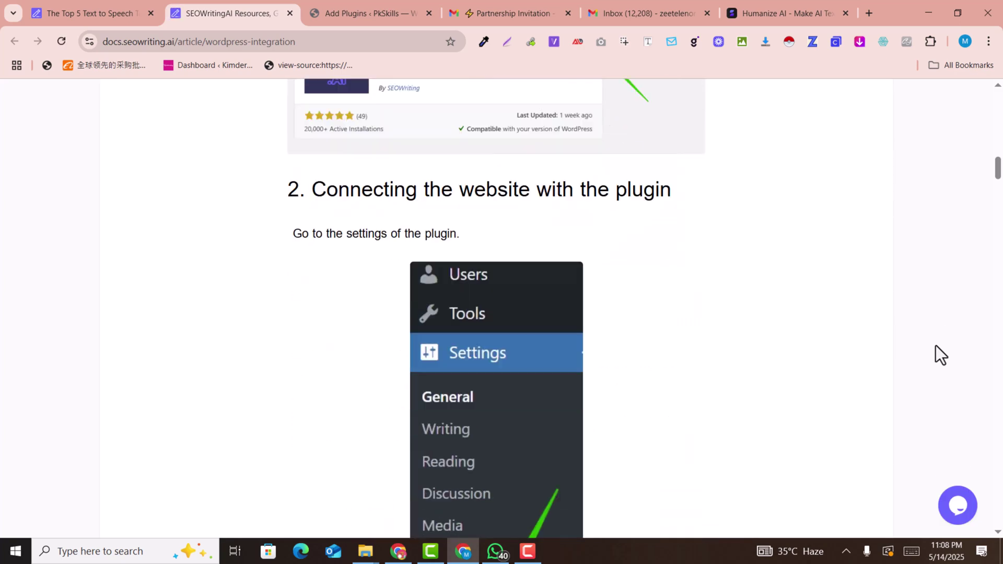
scroll(936, 346, down, 20)
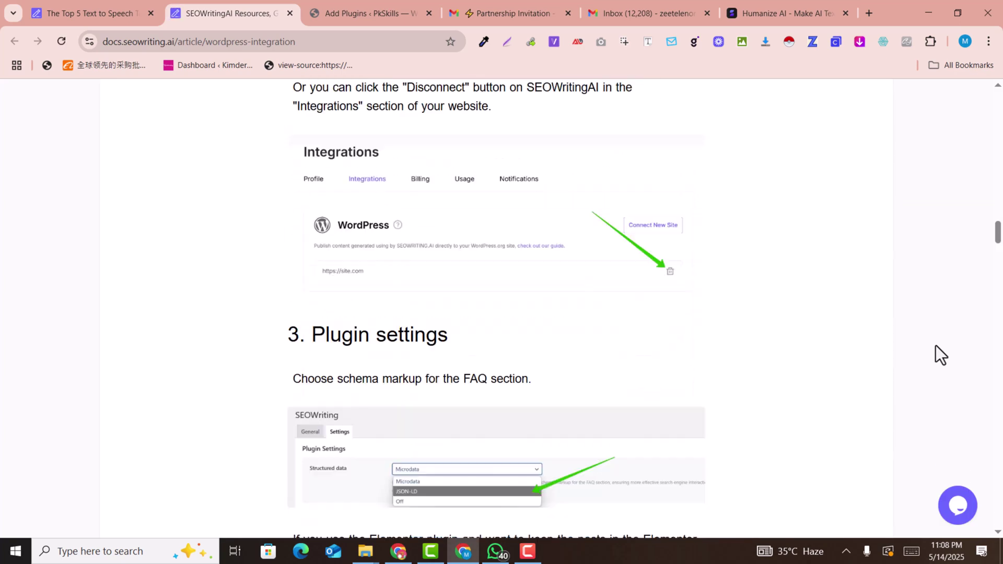
scroll(935, 346, down, 15)
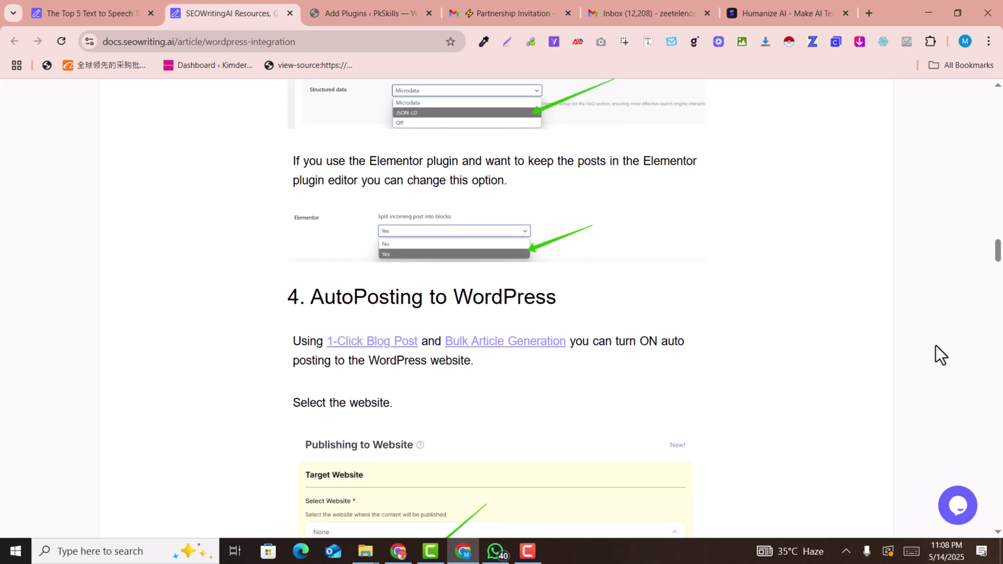
Step: Glance at the WordPress Add Plugins tab, then return to the article editor
click(358, 2)
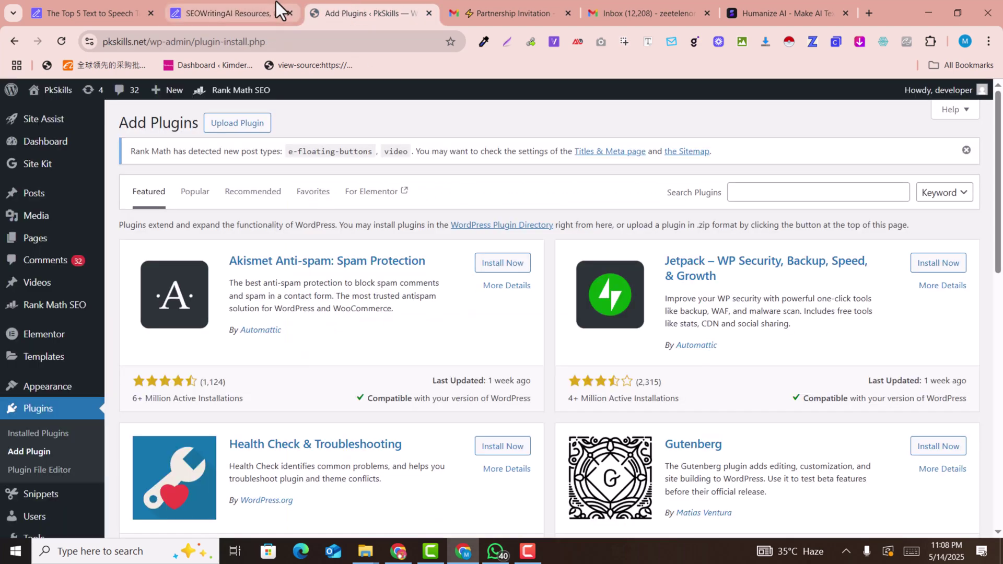
key(ctrl+1)
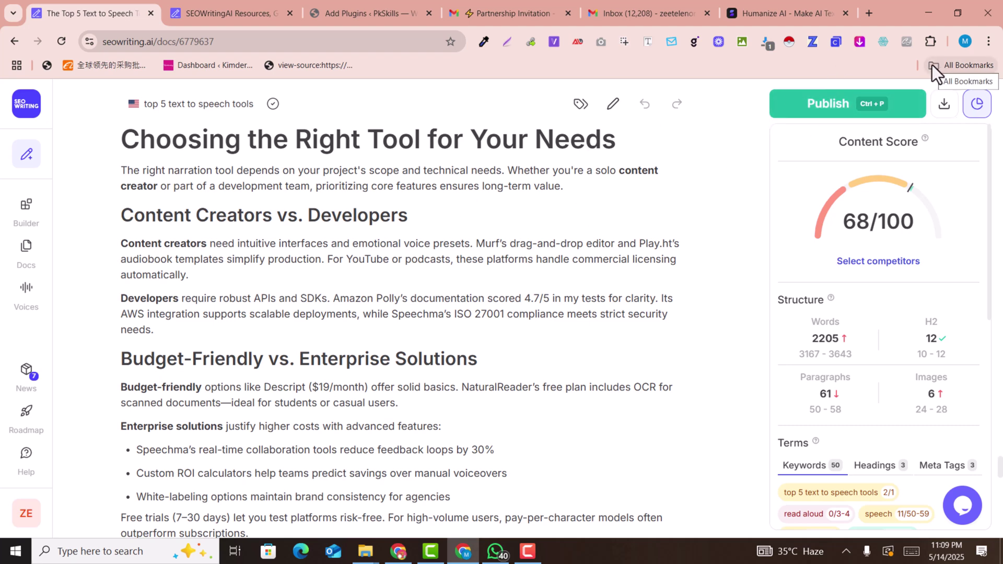
scroll(409, 238, down, 5)
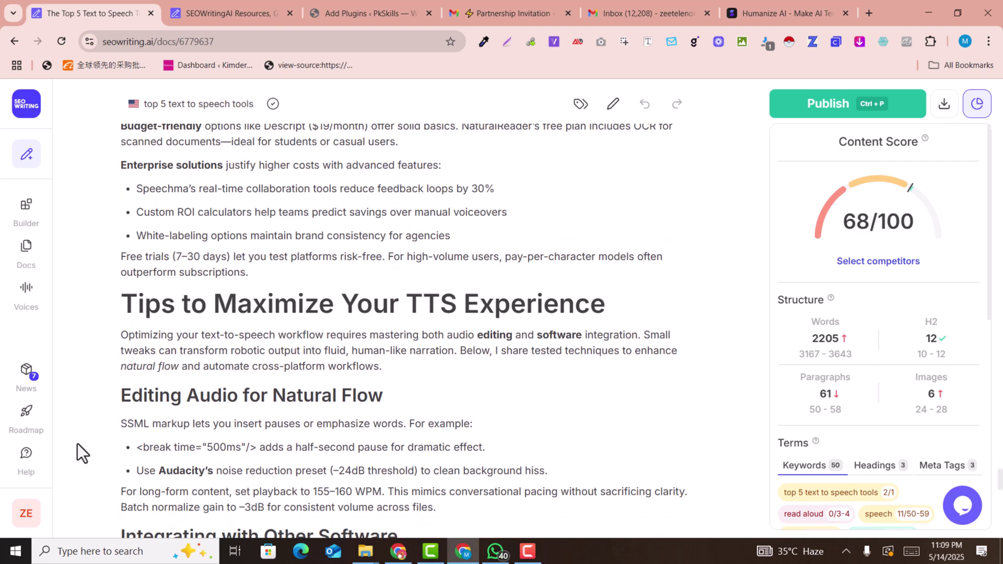
Step: Open the Integrations settings from the account menu in a new tab
click(27, 513)
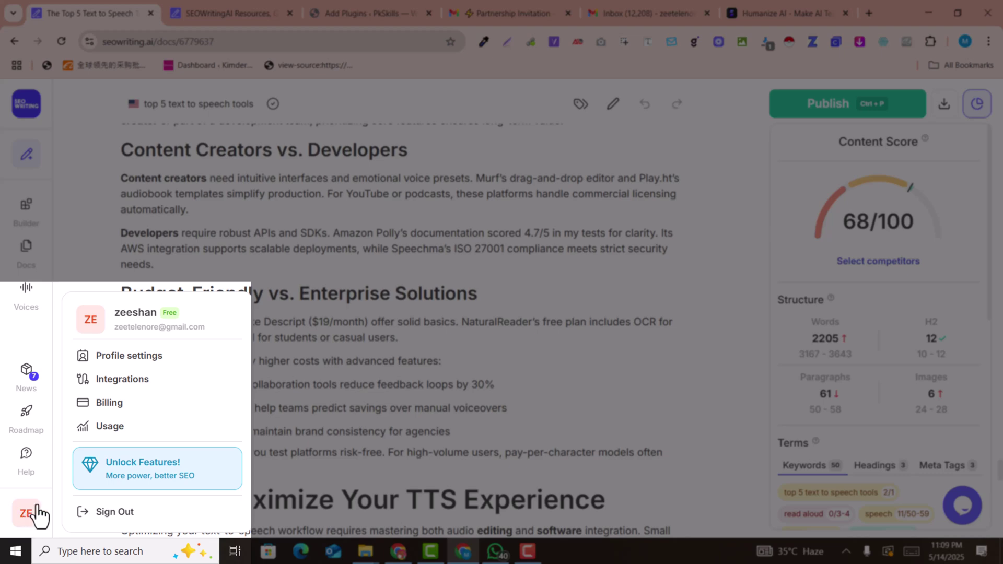
right_click(126, 380)
click(196, 207)
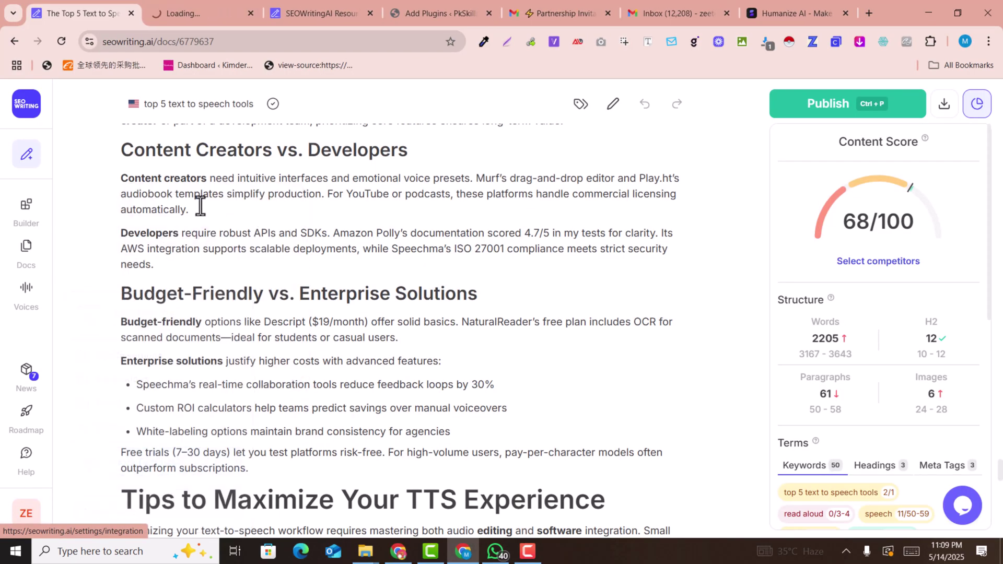
click(168, 1)
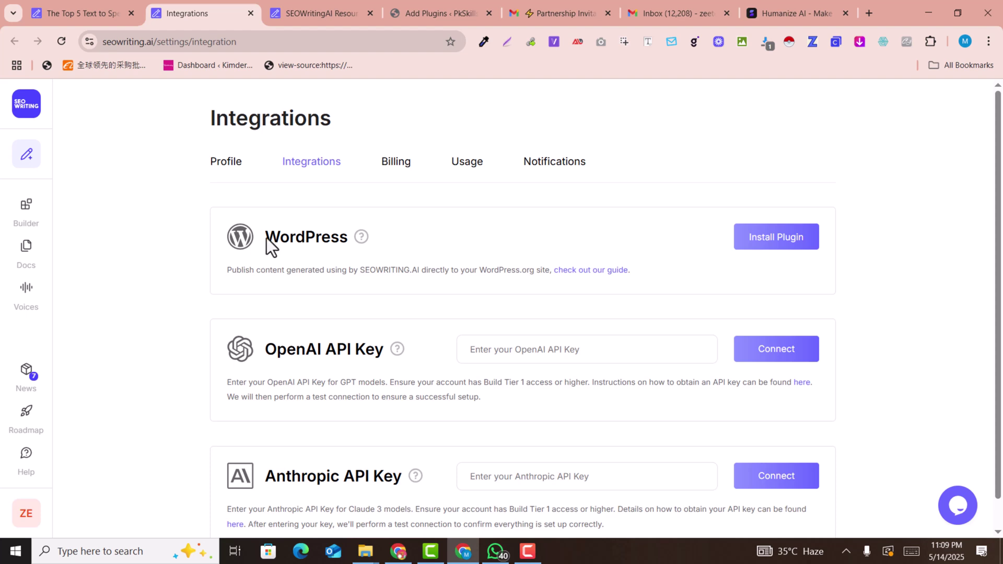
Step: Open the WordPress plugin install guide, close its duplicate tab and go to PkSkills' Add Plugins page
drag(272, 241, 405, 242)
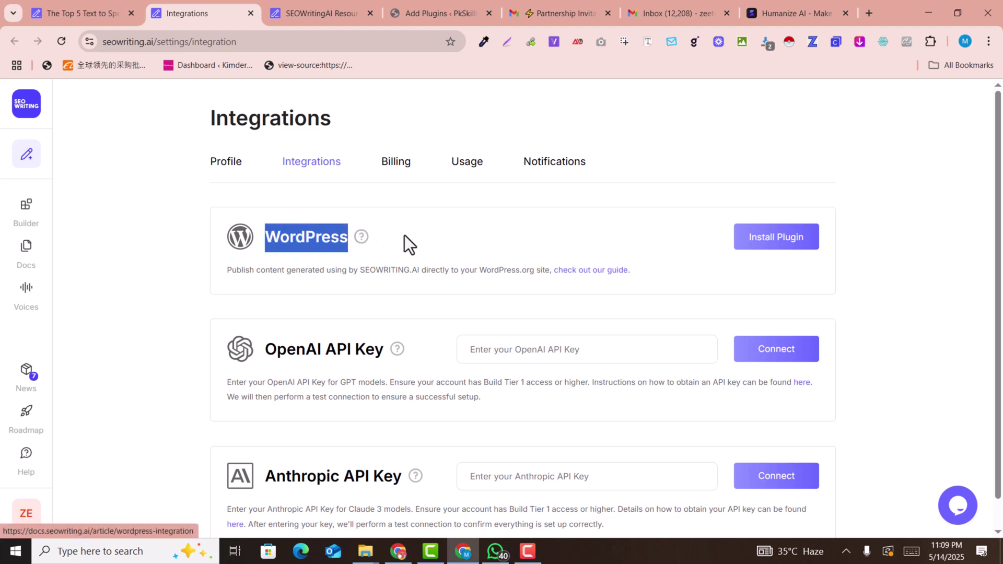
click(766, 245)
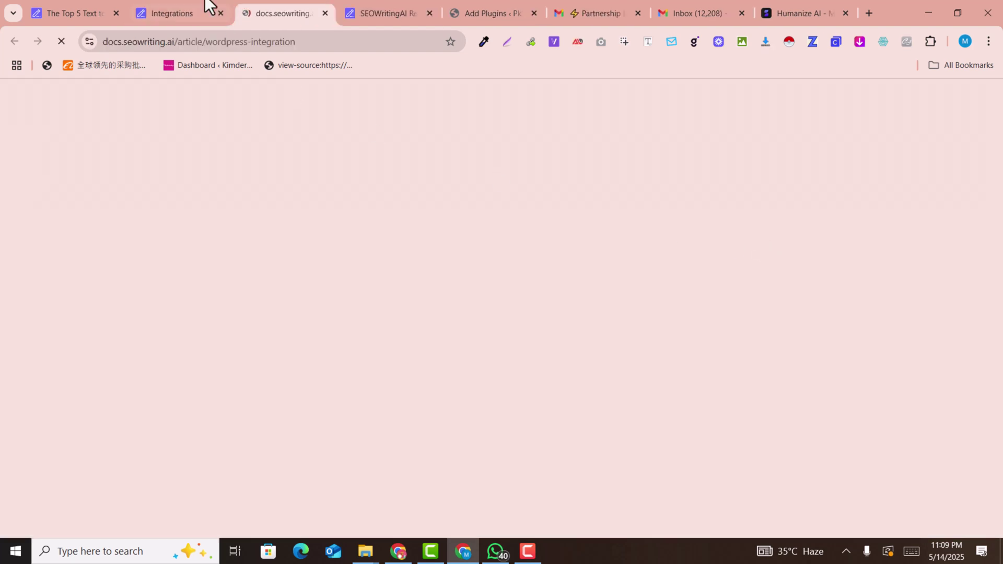
click(174, 3)
click(260, 2)
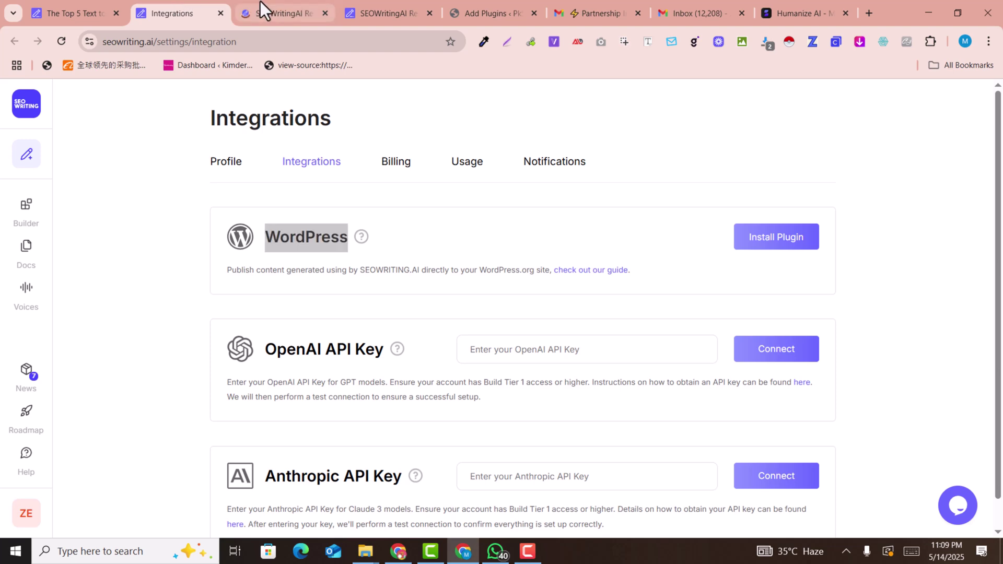
click(185, 3)
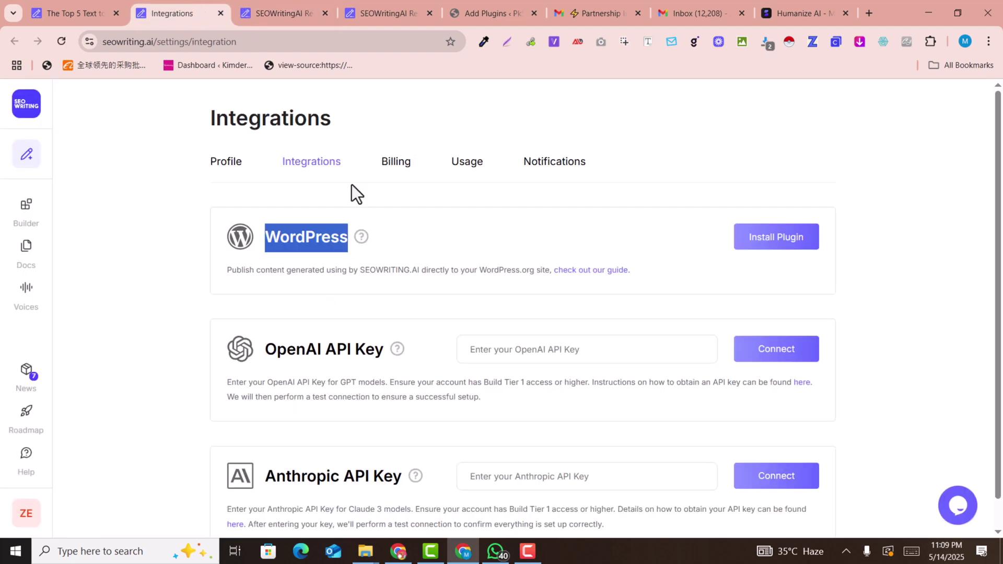
middle_click(281, 2)
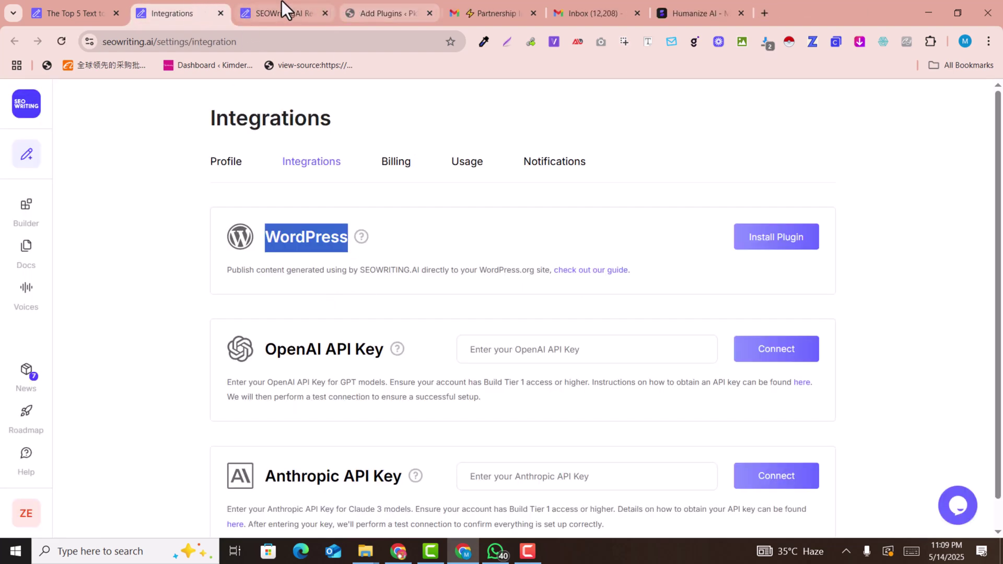
click(399, 2)
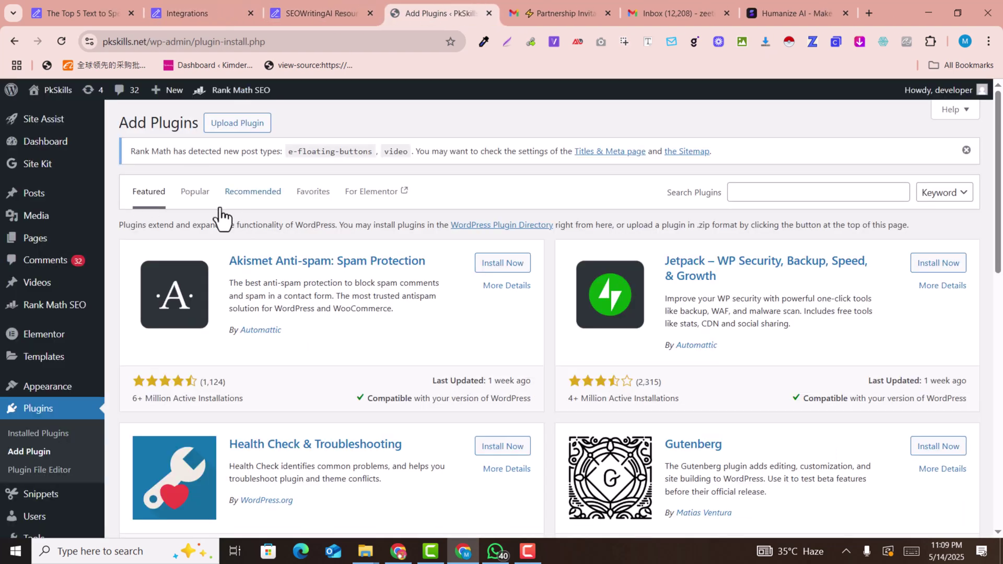
Step: Search for 'seowriting', then install and activate the SEOWriting plugin
click(779, 201)
text(seowriting)
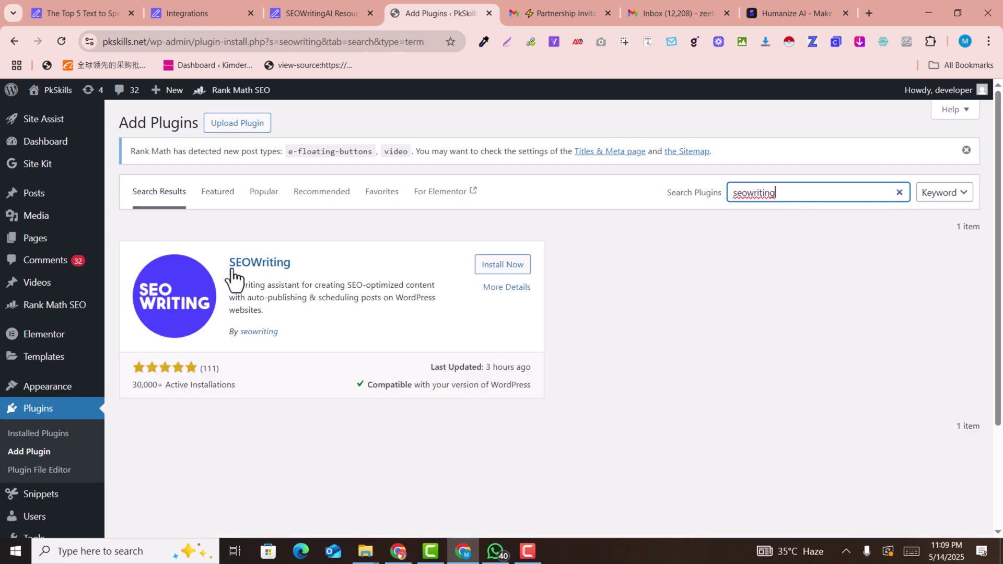
click(503, 266)
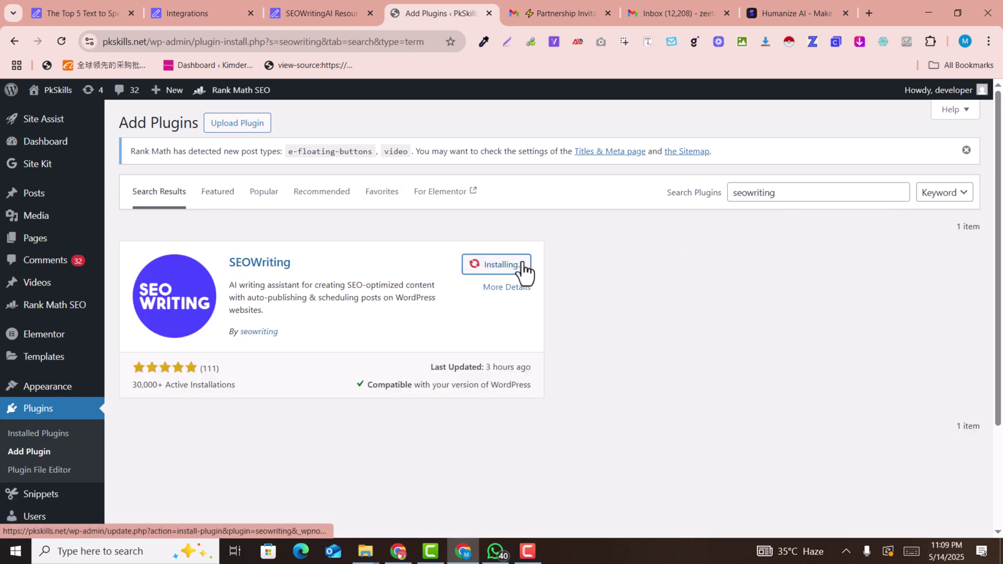
click(491, 263)
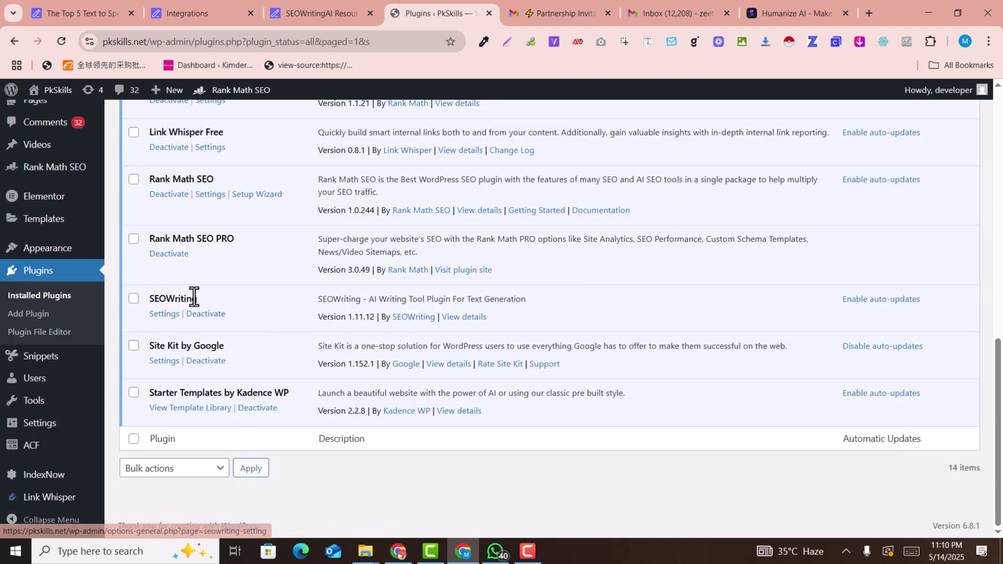
Step: Connect pkskills.net to the SEOWriting.ai account from the plugin's settings
drag(197, 299, 148, 299)
click(159, 316)
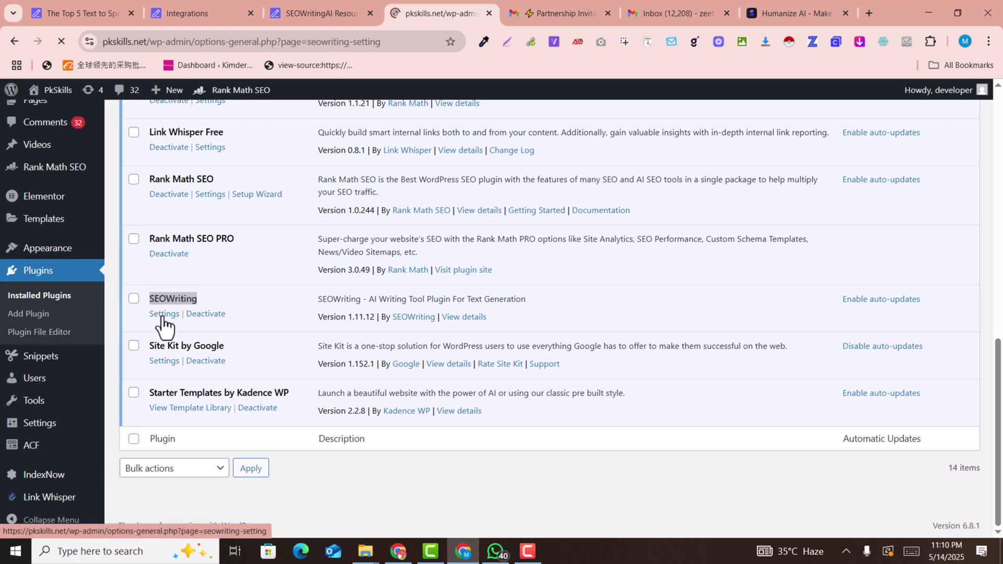
scroll(610, 212, down, 3)
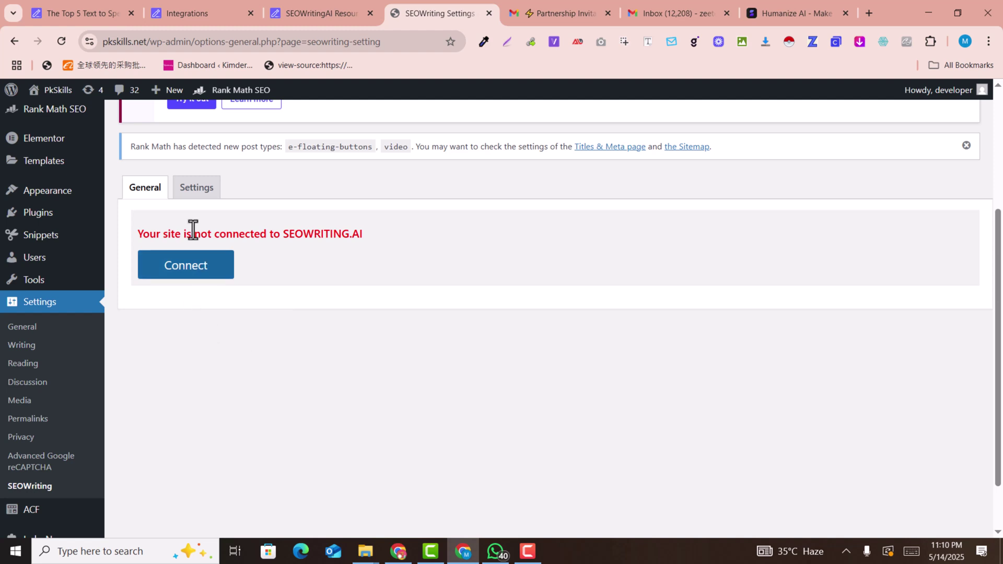
click(184, 270)
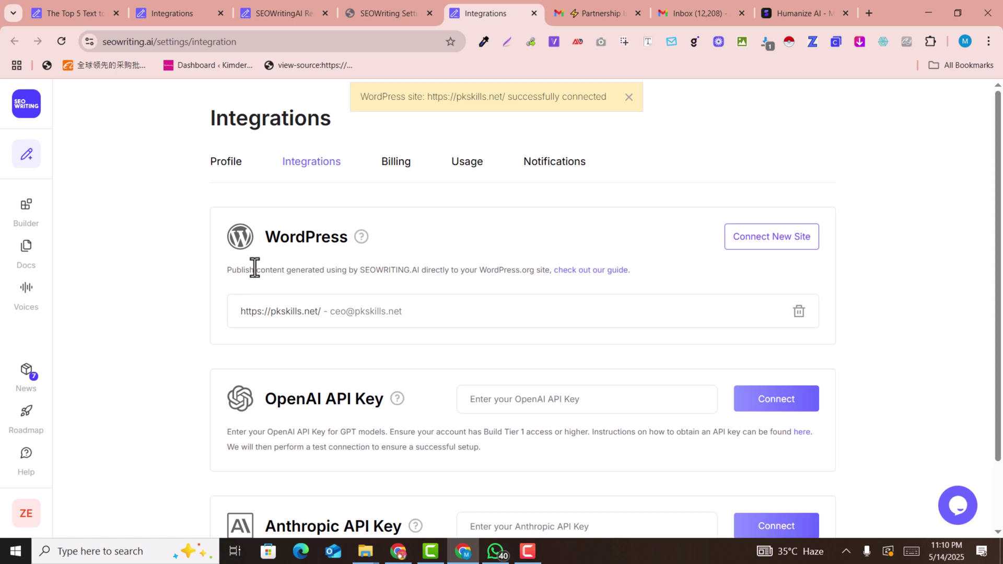
Step: Close the WordPress guide tab and reload the text-to-speech article in the editor
scroll(255, 268, down, 1)
scroll(255, 267, up, 1)
click(271, 1)
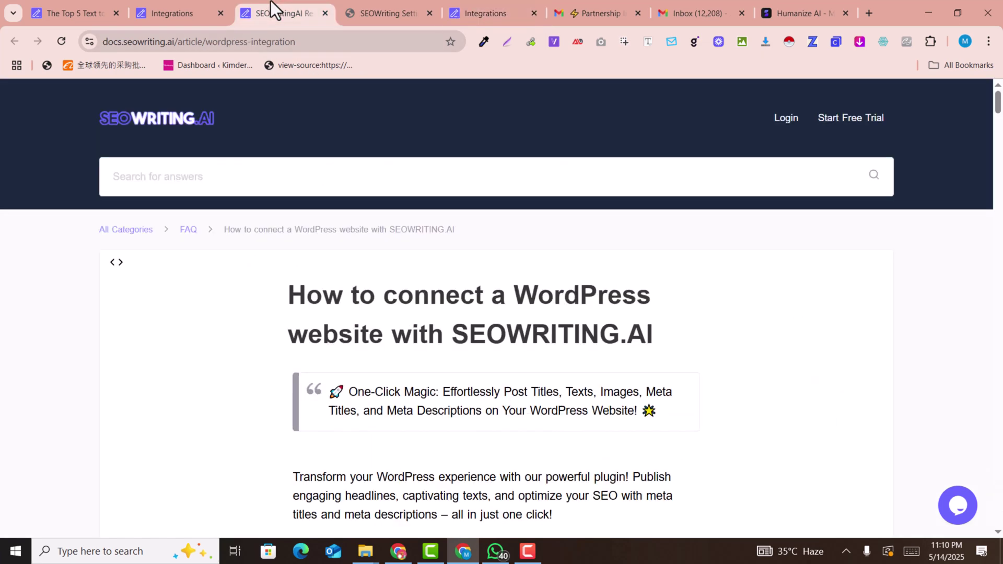
click(171, 1)
click(325, 13)
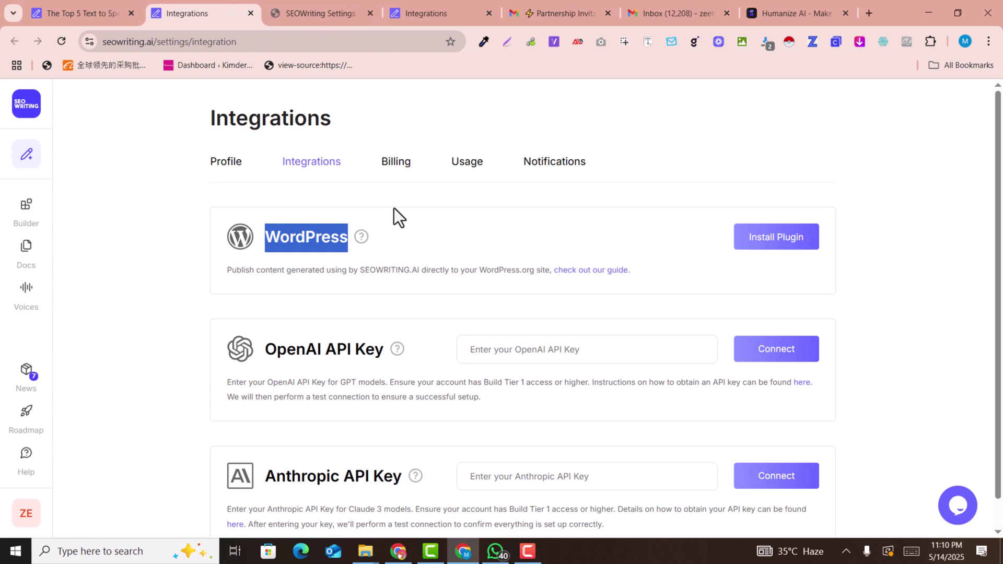
click(99, 1)
scroll(450, 261, up, 5)
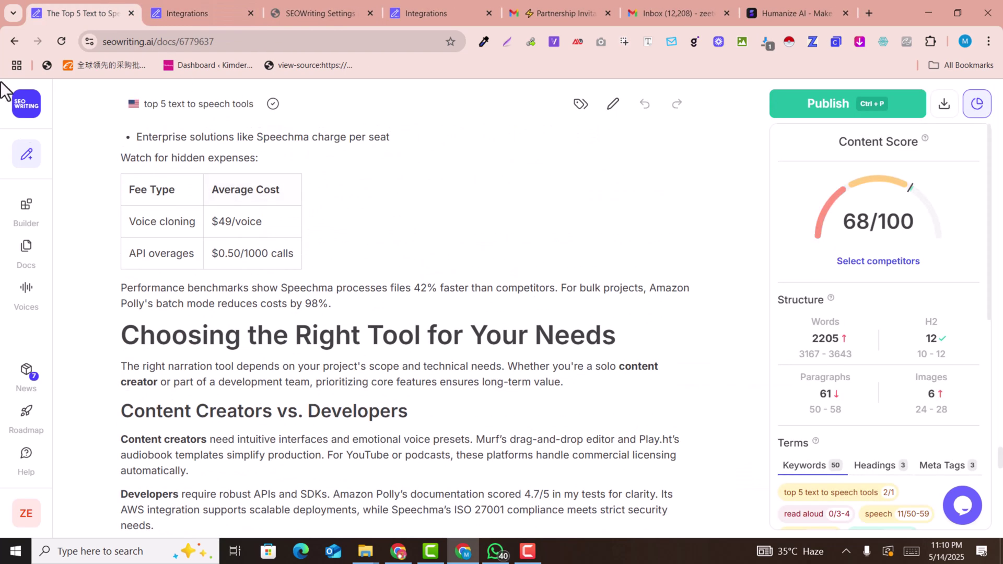
click(61, 41)
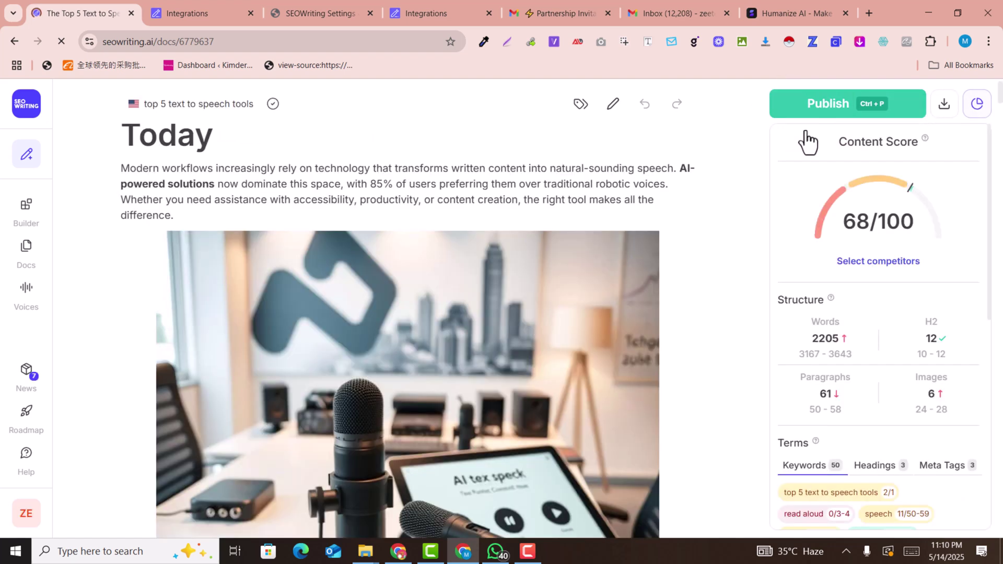
Step: Target pkskills.net in the publish options with post status Publish
click(822, 111)
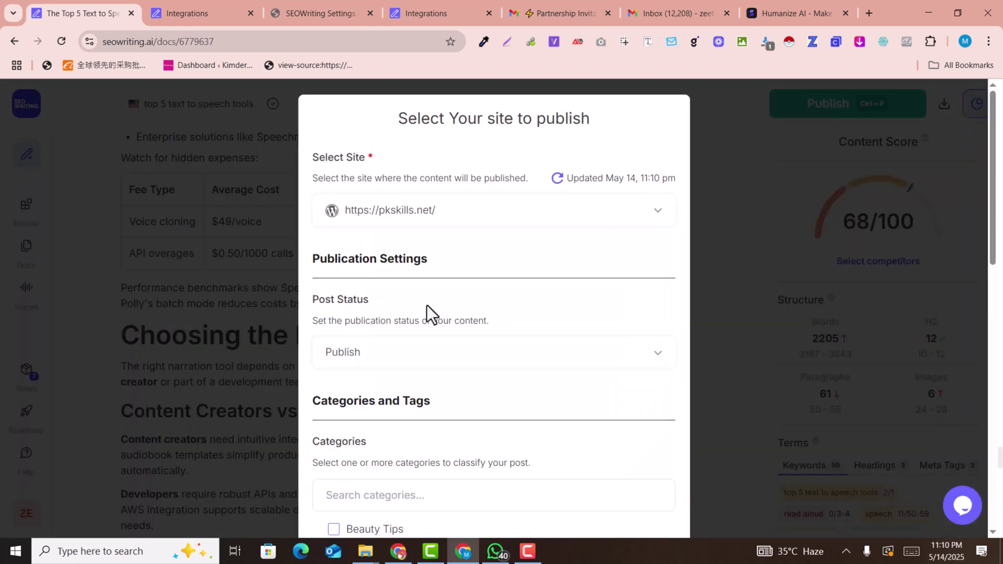
click(396, 224)
click(394, 224)
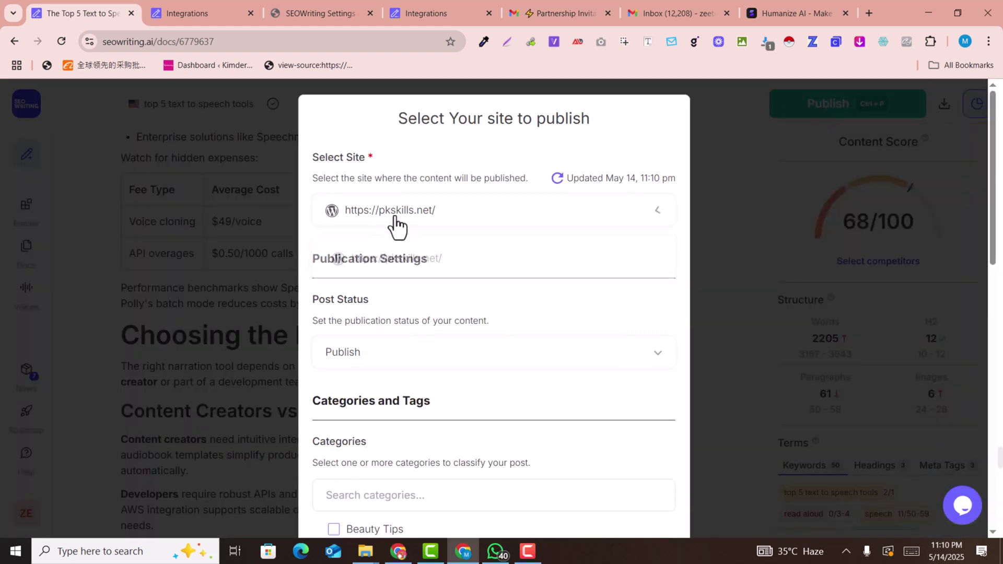
scroll(423, 321, down, 3)
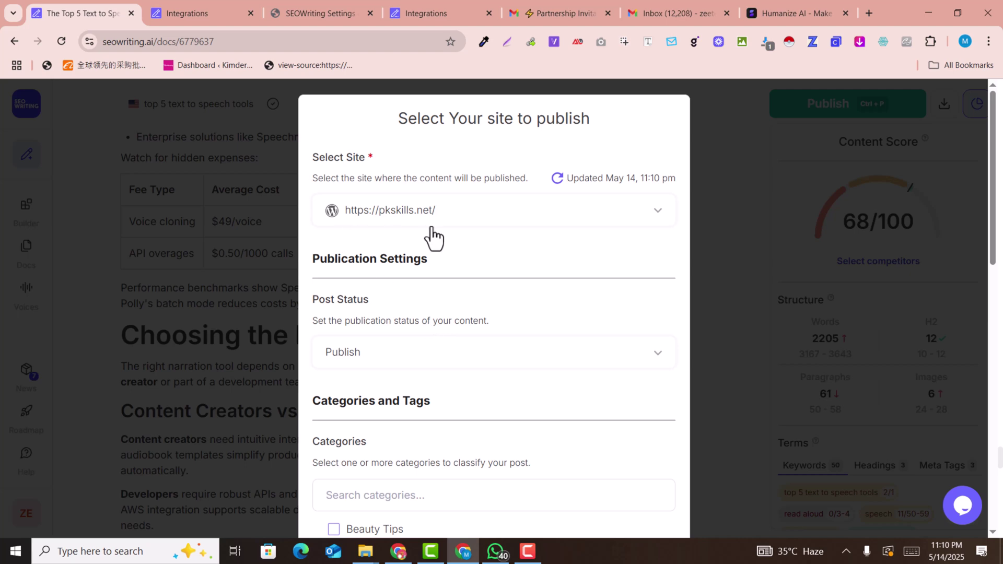
scroll(439, 345, down, 5)
scroll(441, 352, up, 3)
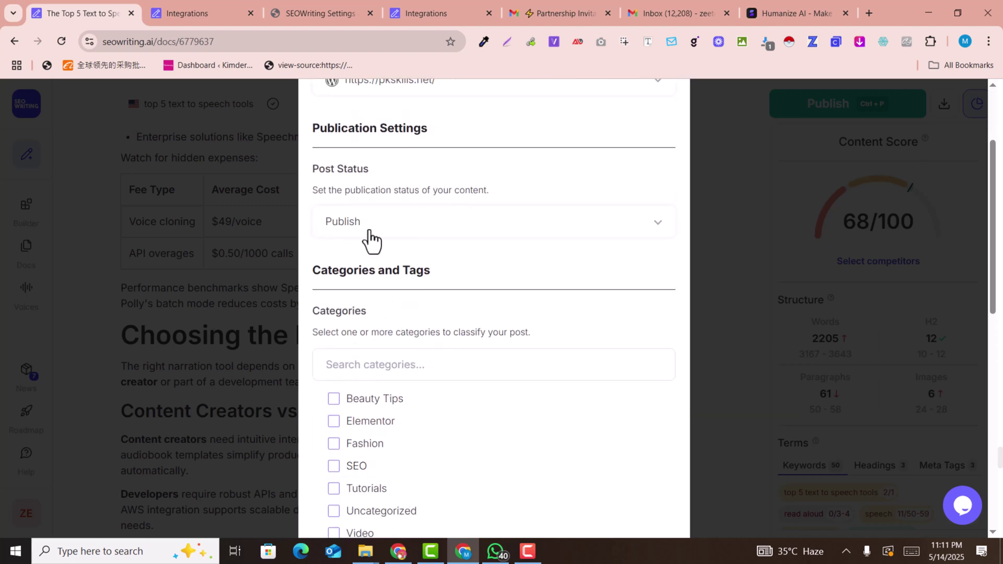
click(370, 233)
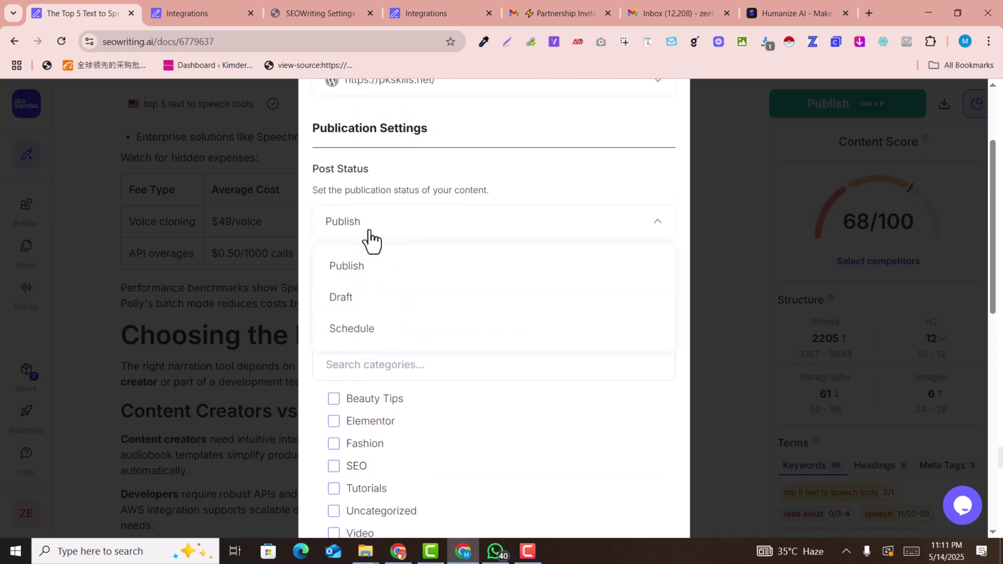
click(362, 269)
Step: Tick the SEO and Tutorials categories, keep the current author, and publish the article
scroll(593, 351, down, 1)
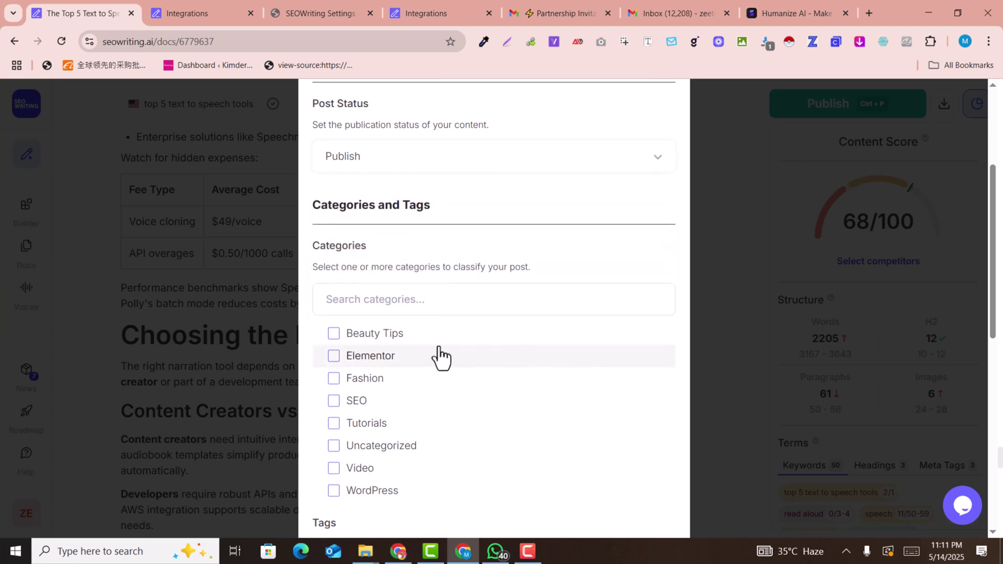
click(336, 402)
scroll(616, 326, down, 2)
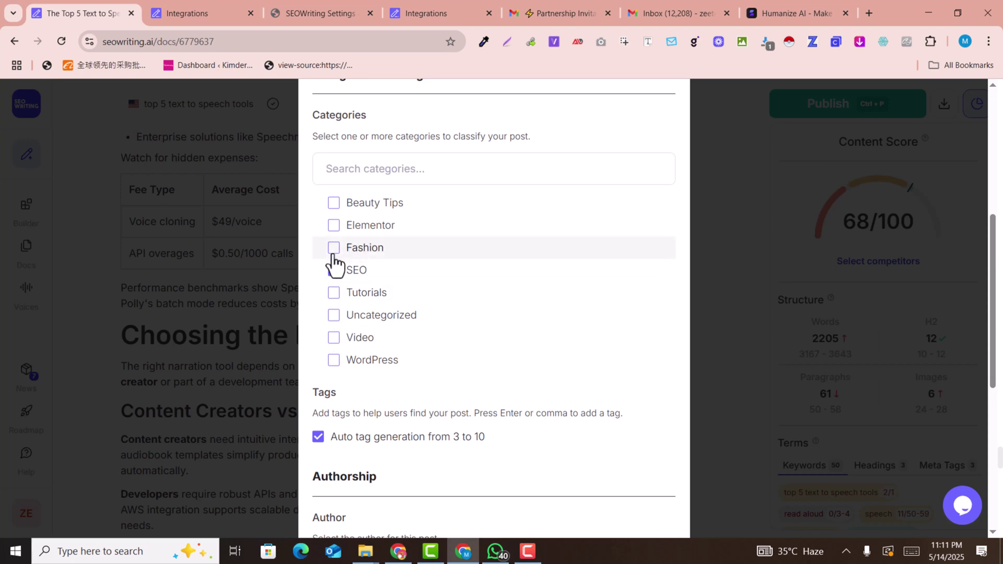
click(333, 293)
scroll(638, 359, down, 3)
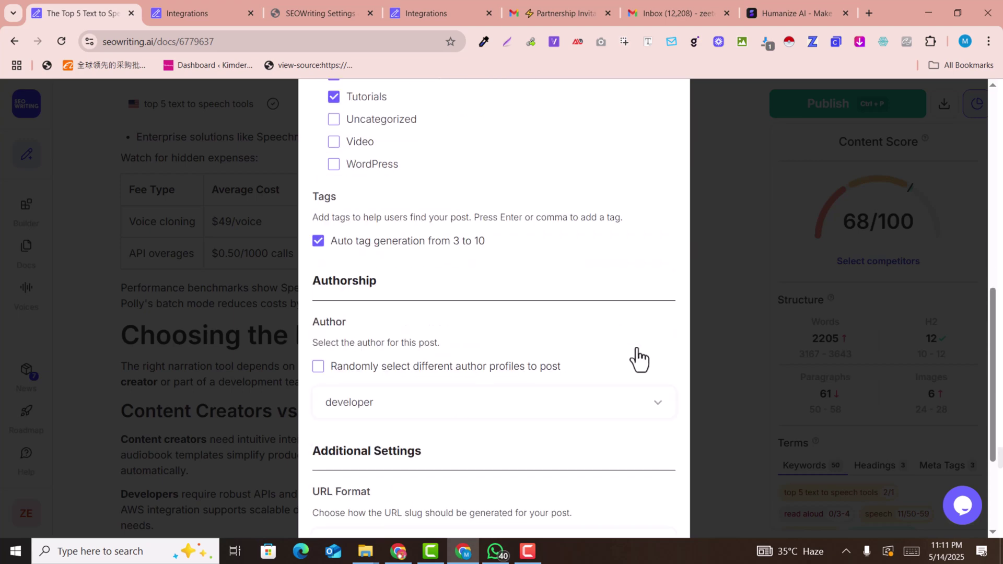
scroll(640, 357, down, 1)
click(415, 346)
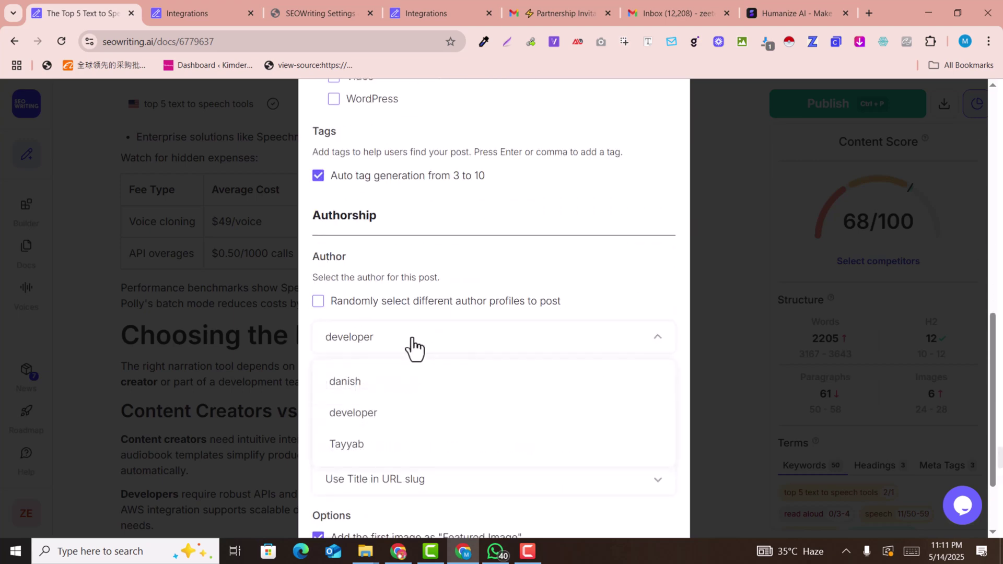
click(416, 346)
scroll(575, 313, down, 2)
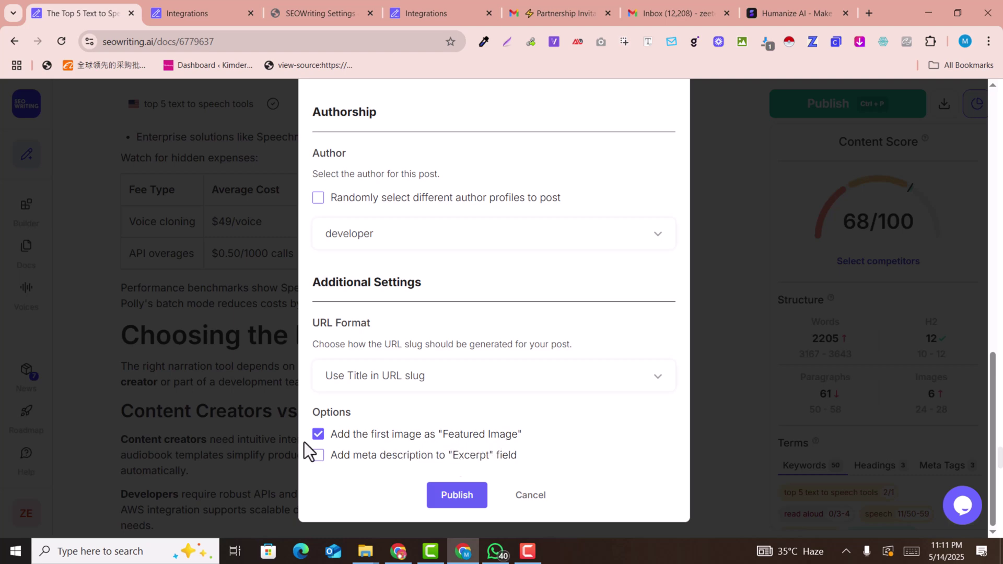
click(456, 499)
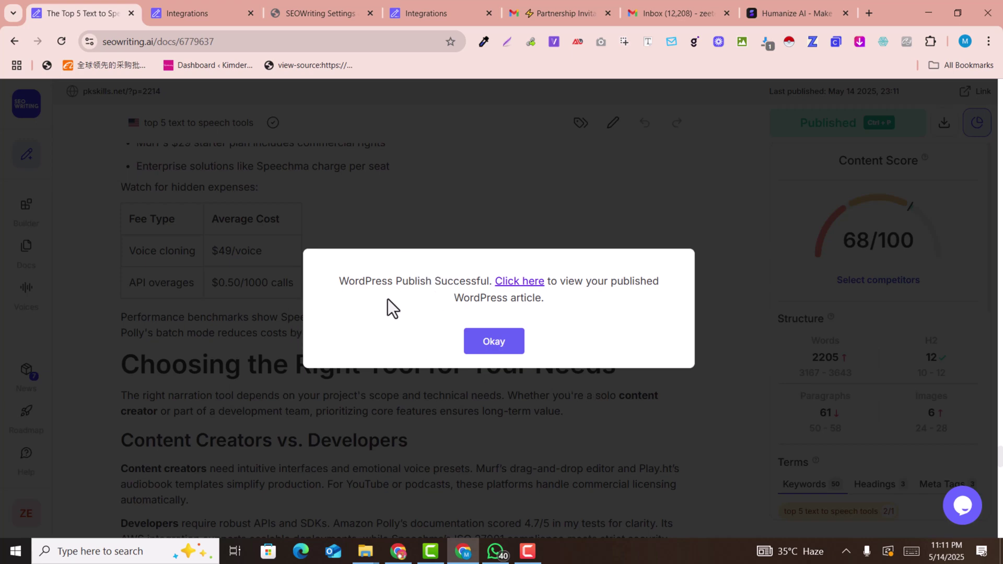
Step: Publish 'The Top 5 Text To Speech Tools To Try Today' to pkskills.net
click(521, 286)
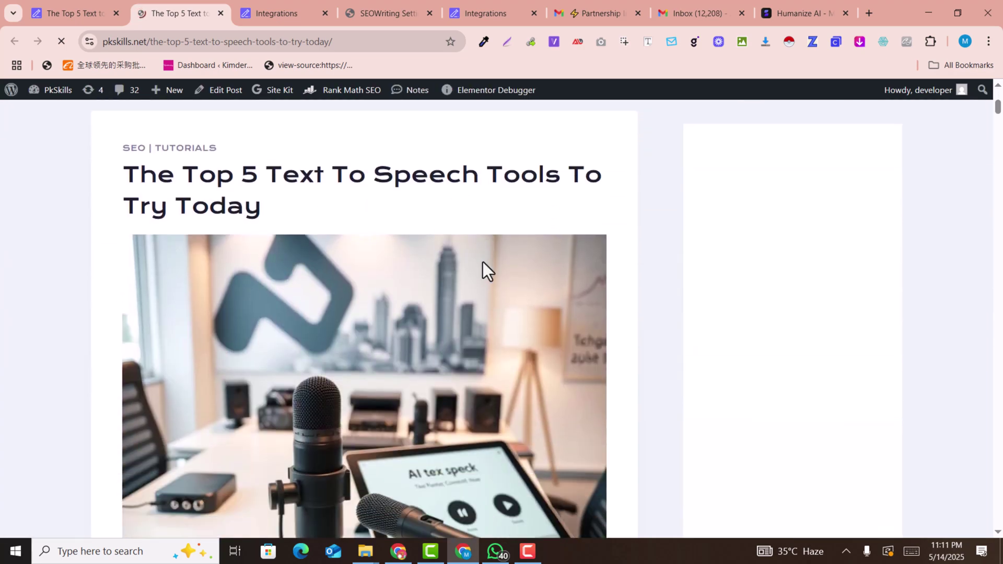
Step: Review the live pkskills.net post's tables, FAQ and video, then return to the SEOWriting.ai document
drag(131, 157, 249, 173)
scroll(250, 174, down, 15)
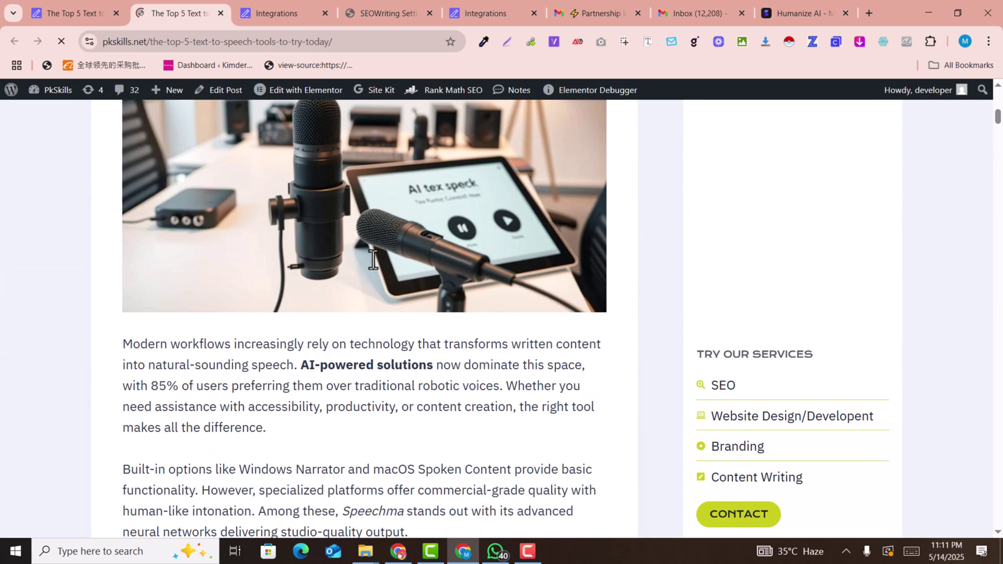
scroll(374, 259, down, 11)
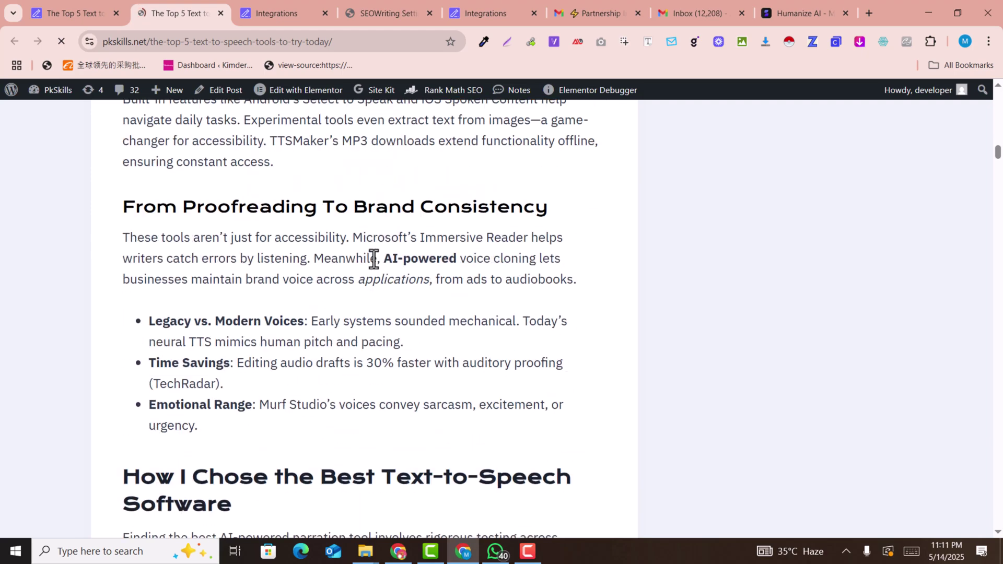
drag(998, 159, 999, 139)
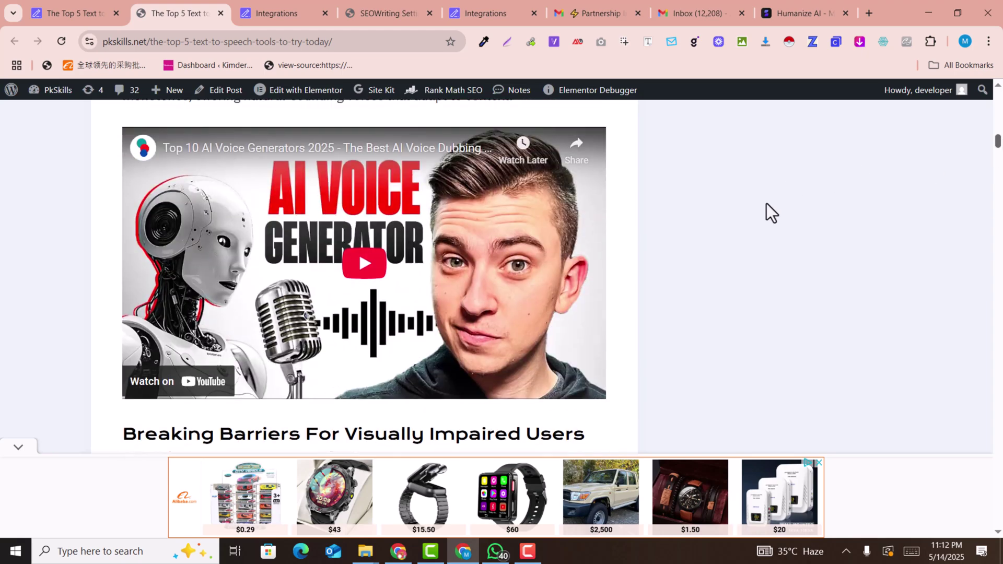
scroll(766, 203, up, 12)
scroll(264, 190, up, 10)
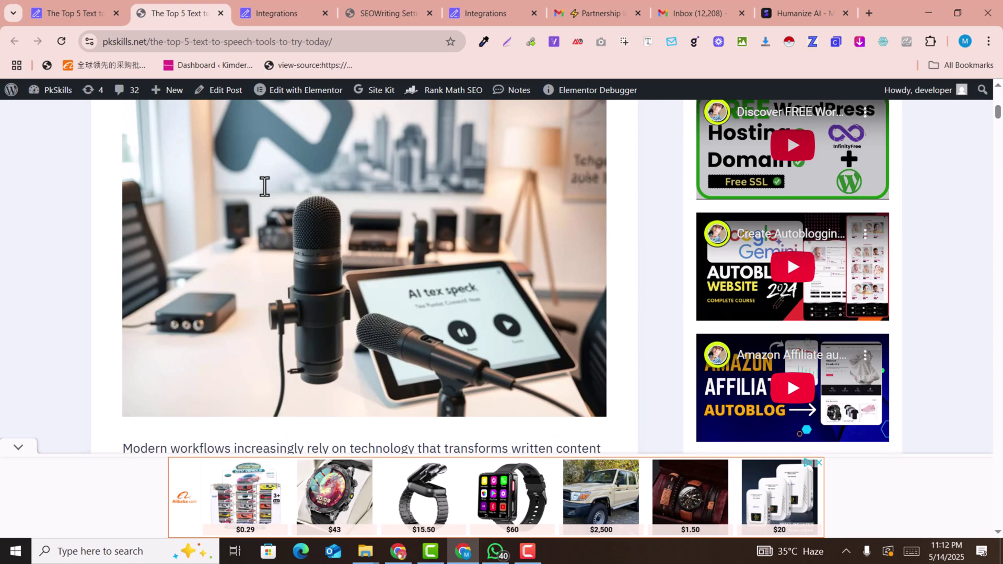
drag(124, 324, 250, 353)
click(75, 2)
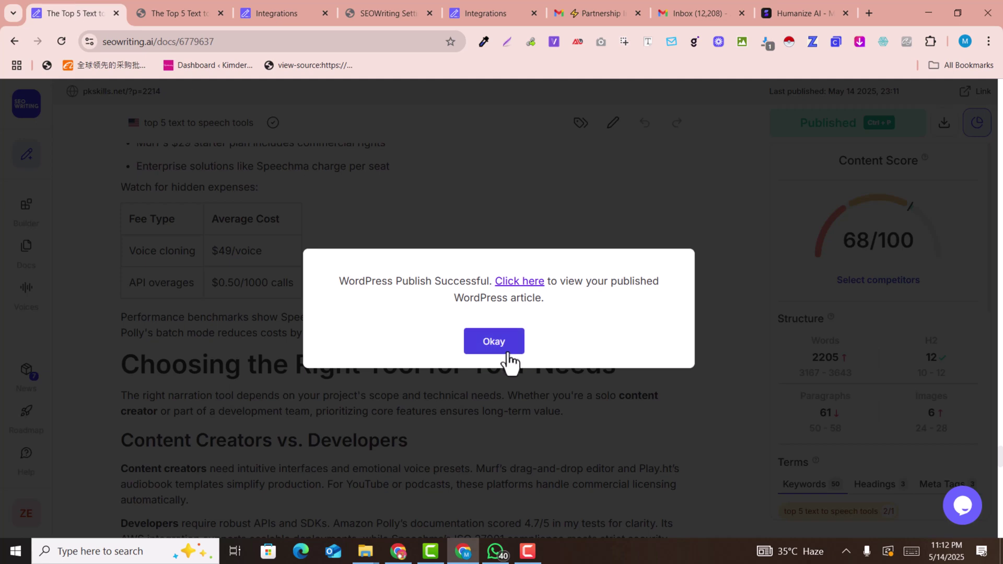
Step: Dismiss the WordPress Publish Successful notice and go to the Brand Voice page showing 0/10 voices
click(494, 341)
scroll(228, 166, down, 1)
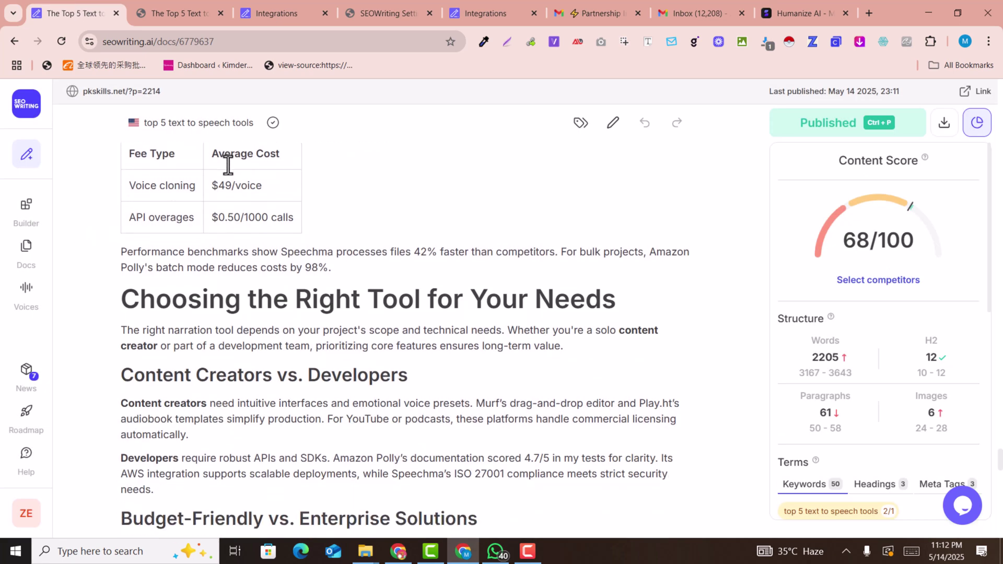
scroll(614, 221, up, 3)
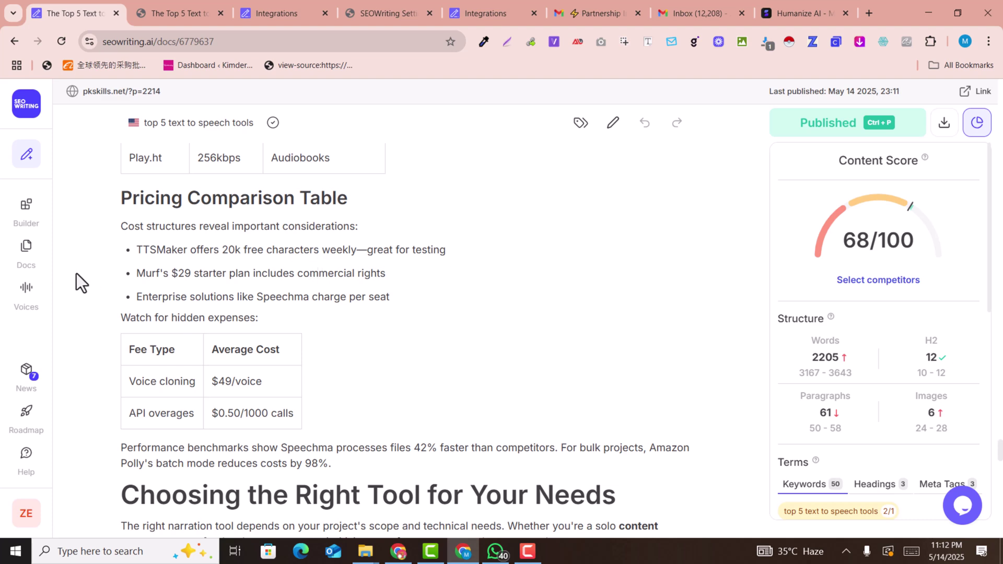
click(27, 299)
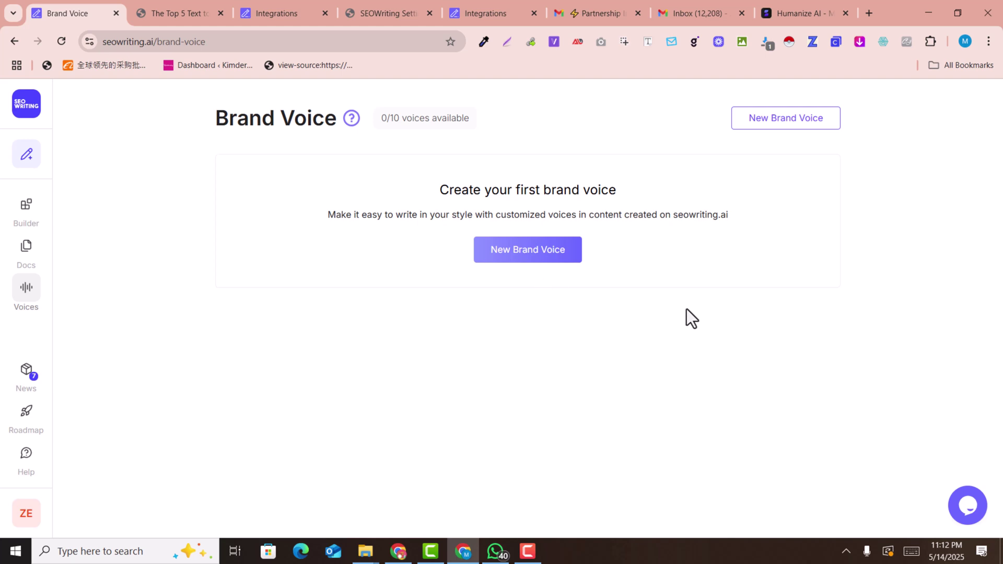
Step: Explore the New Brand Voice form's Brand text and Web Scrape URL sources, then go to Builder
click(546, 259)
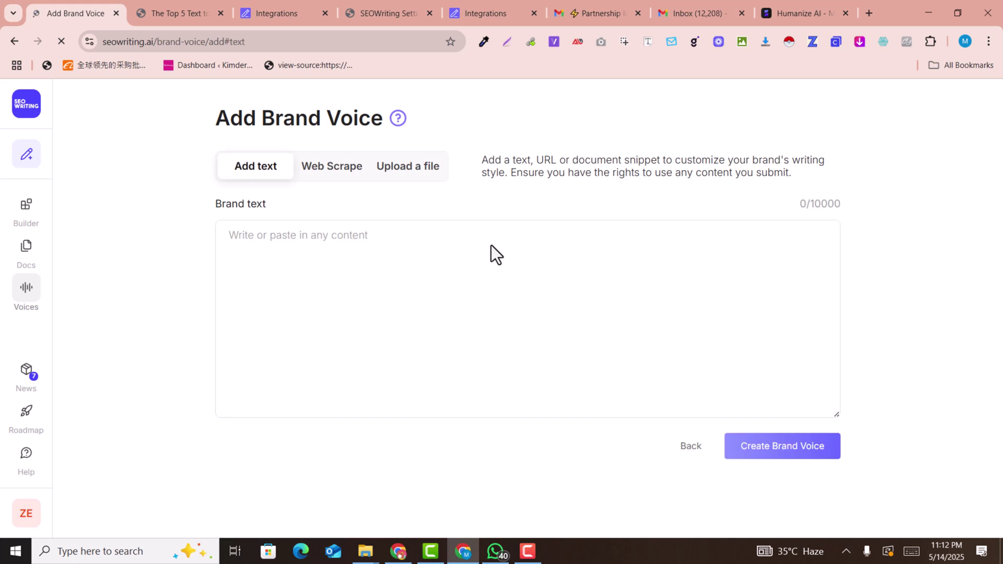
click(275, 253)
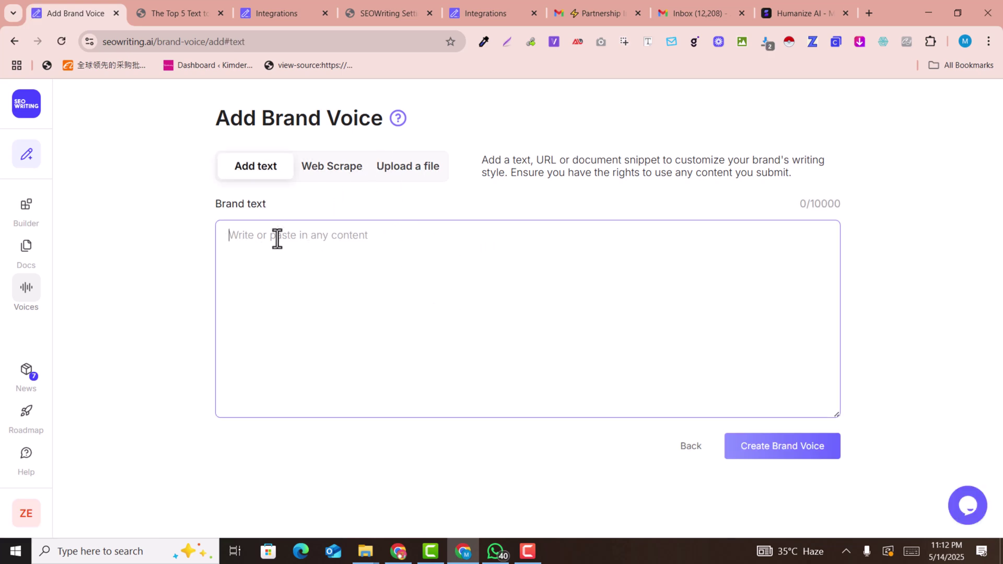
click(316, 172)
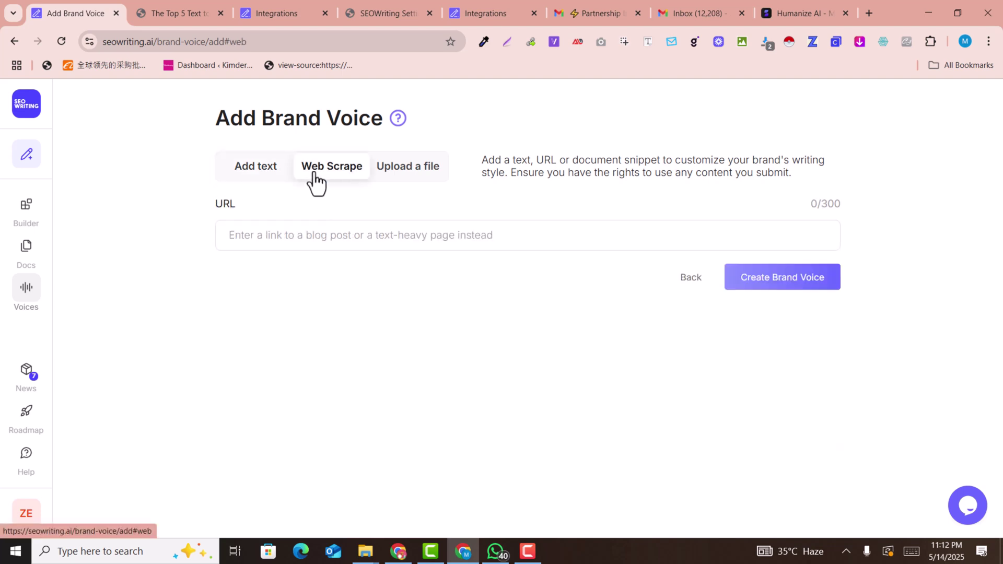
click(331, 237)
click(764, 431)
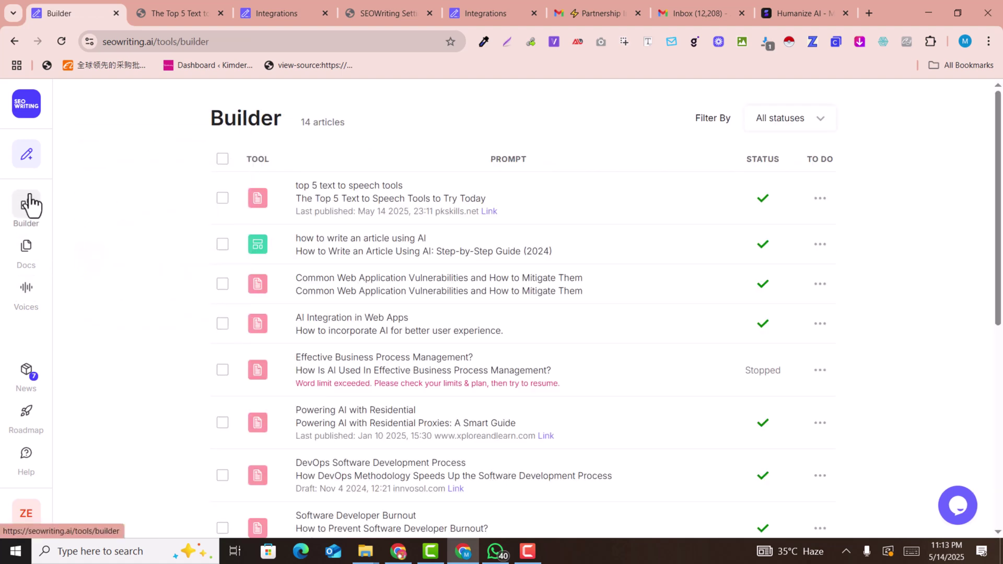
Step: Start a Bulk Article Generation with four rows filled with keyword 1 to keyword 4
mouse_move(27, 156)
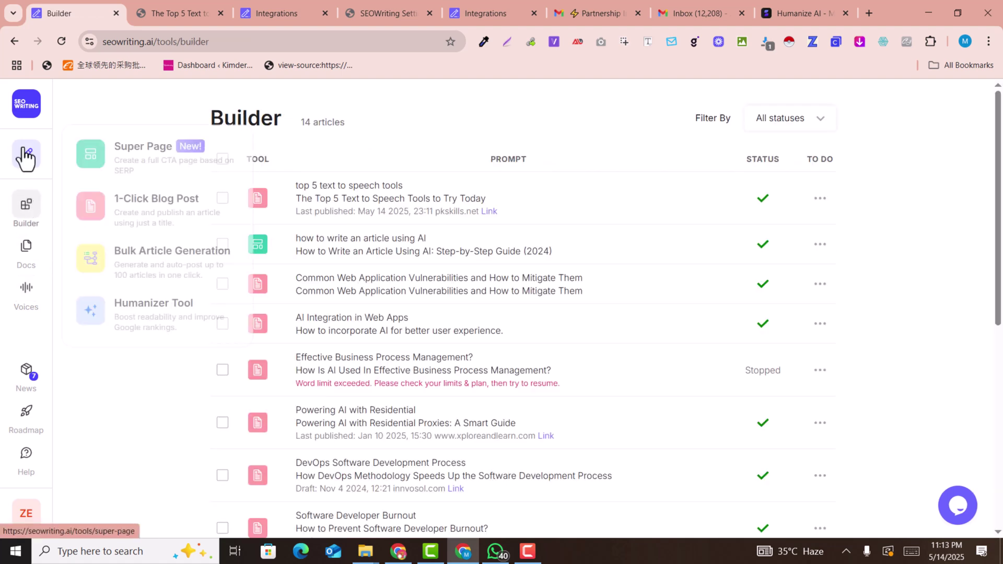
click(152, 267)
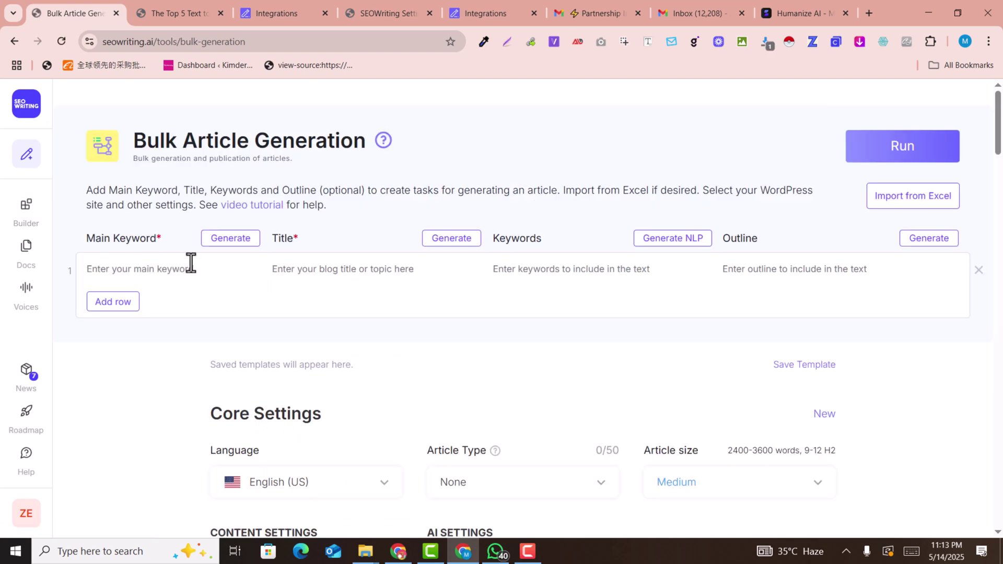
click(122, 303)
click(121, 329)
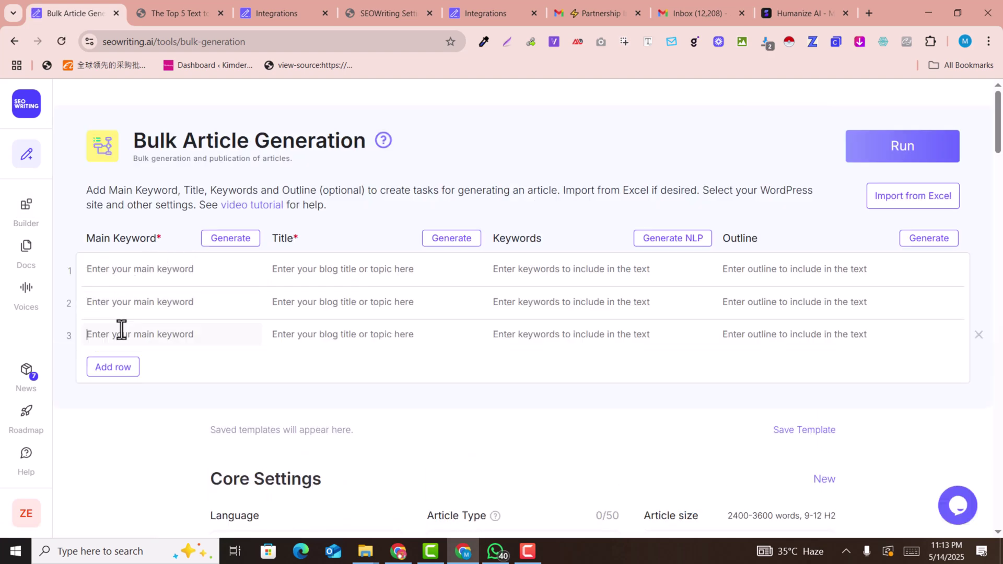
click(121, 368)
text(keyword 1 keyword 2 keyword 3 keyword 4)
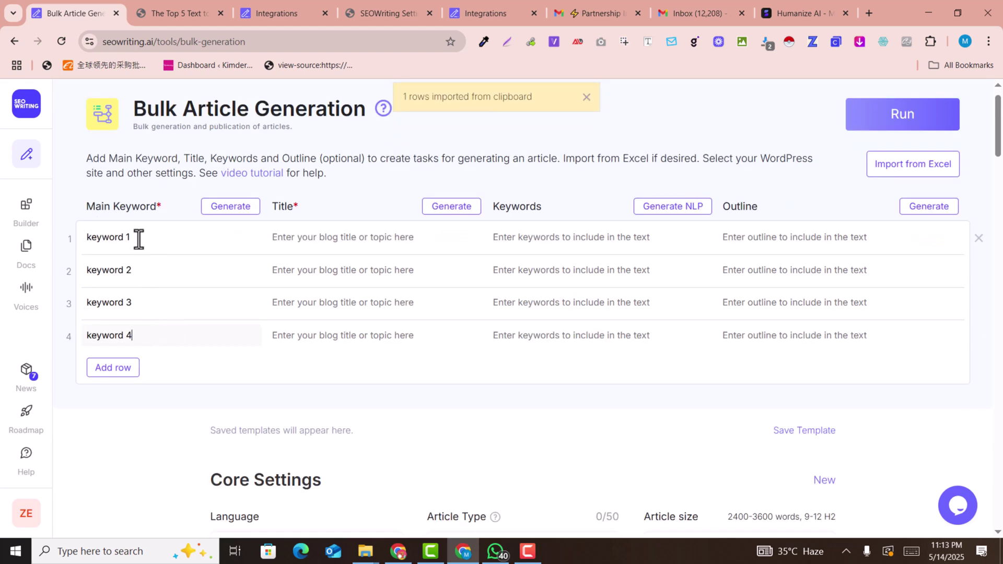
Step: Check the keyword 4 entry and look through the Core Settings
click(174, 328)
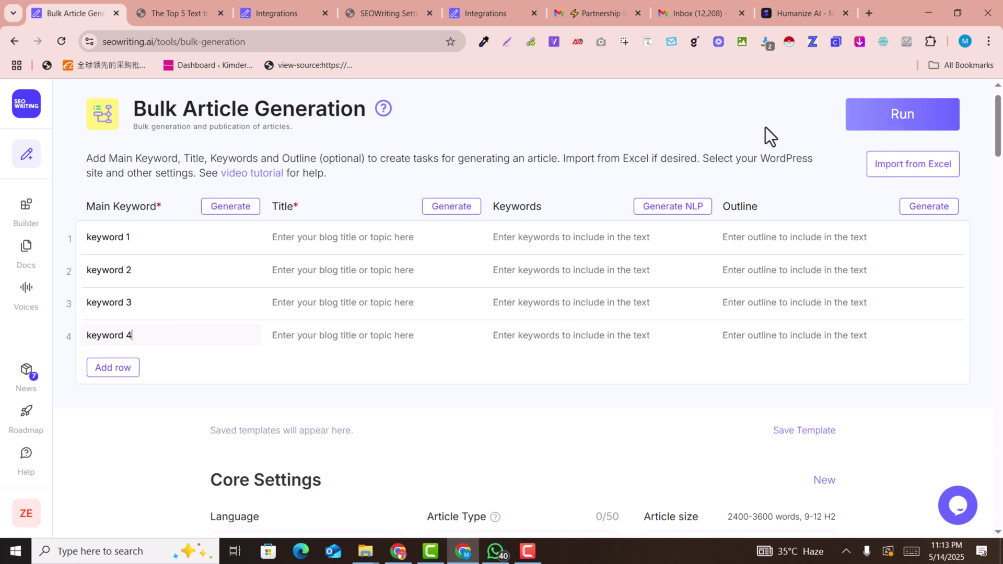
drag(998, 141, 1002, 120)
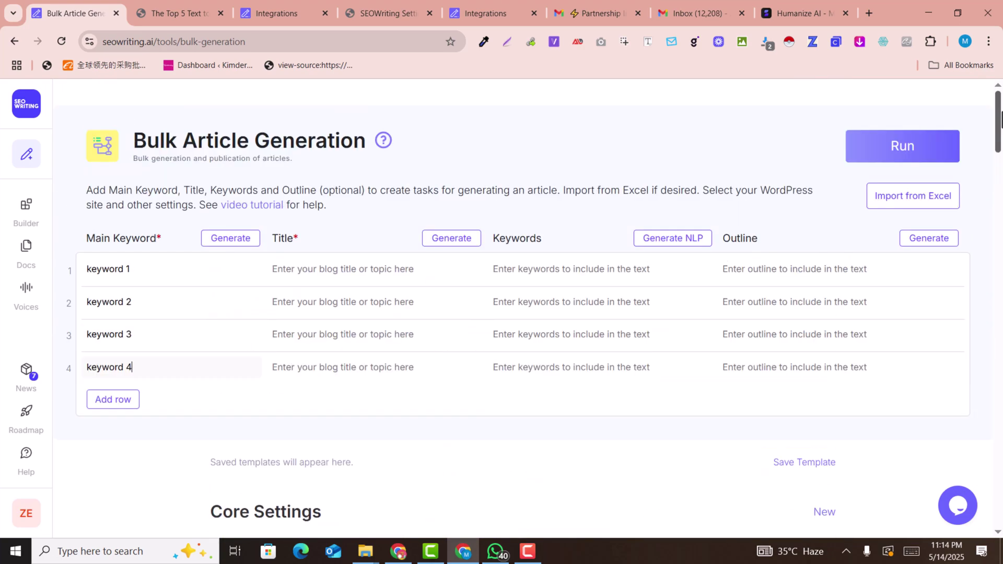
scroll(1002, 137, down, 4)
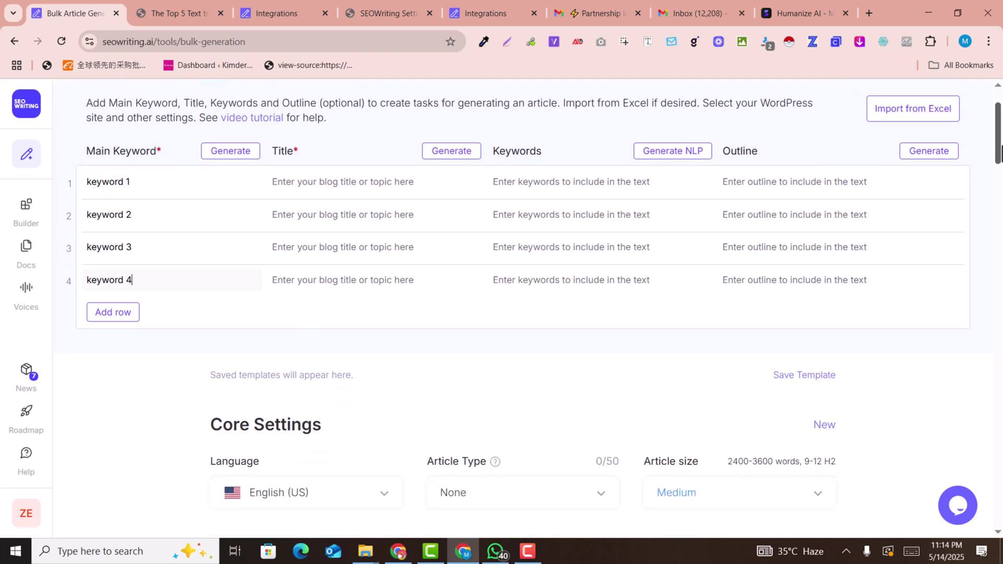
scroll(308, 303, up, 4)
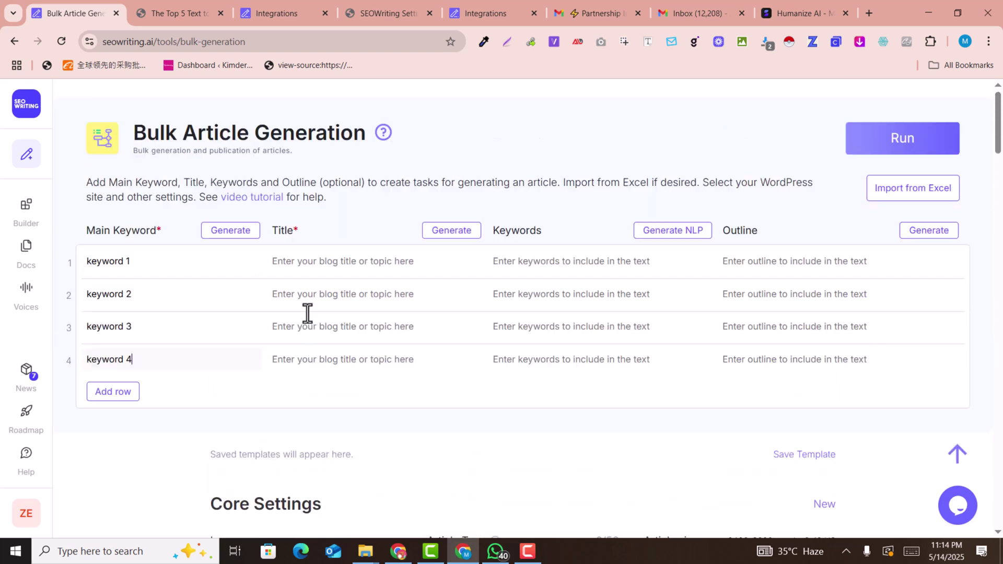
click(168, 374)
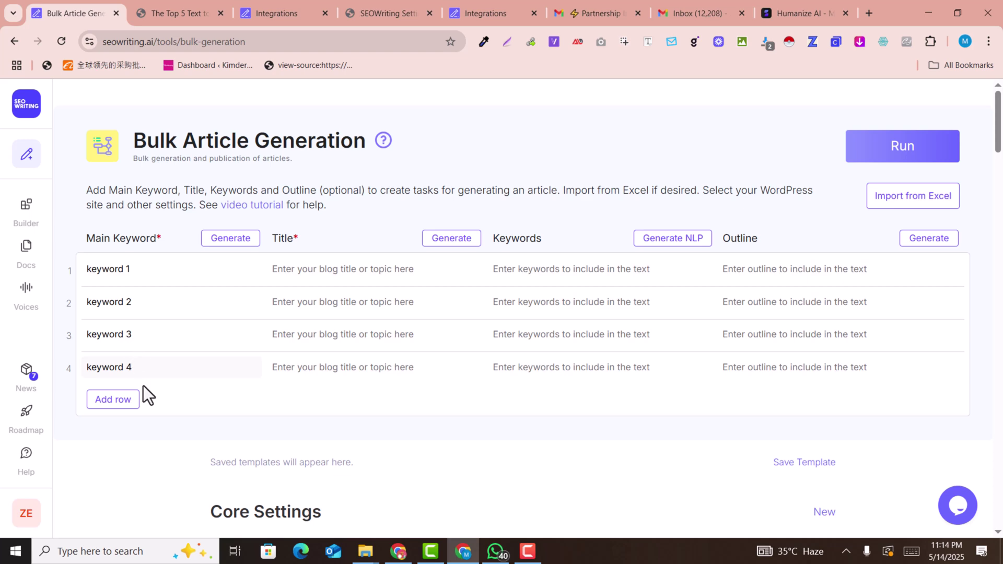
scroll(143, 386, down, 10)
scroll(146, 386, up, 8)
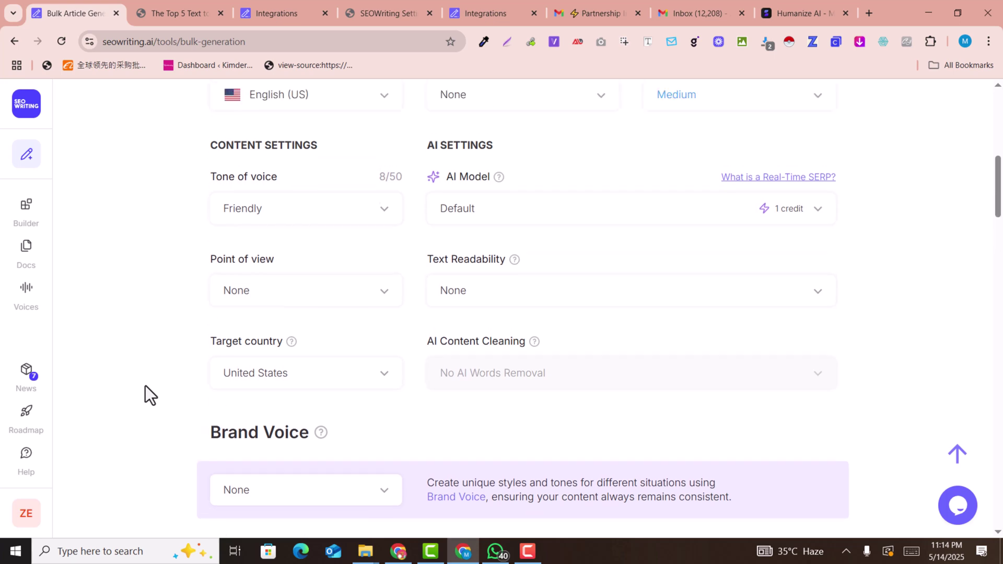
scroll(146, 384, up, 3)
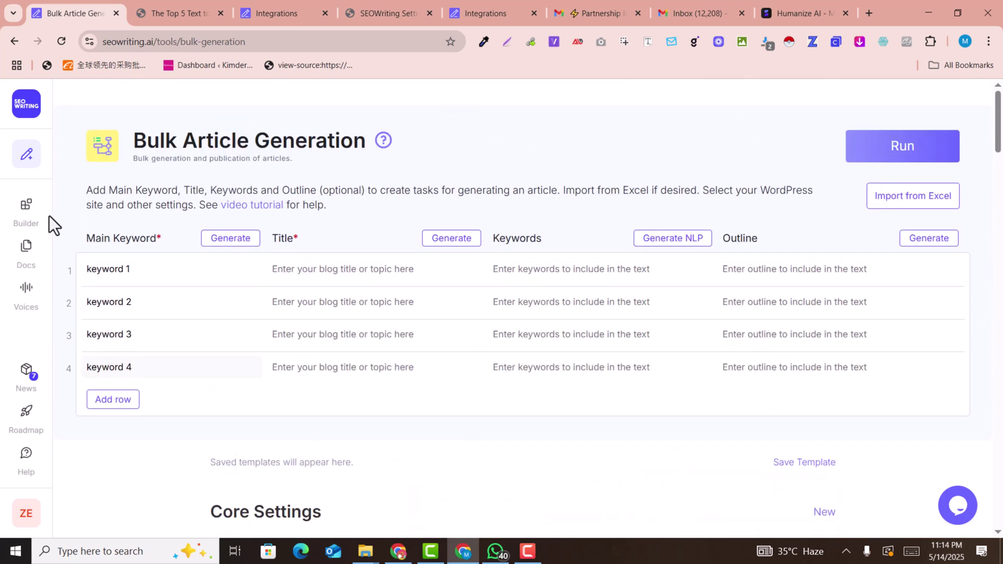
Step: Humanize the pasted Windows Narrator and Speechma paragraph into a 36-word rewritten version
mouse_move(29, 159)
click(145, 321)
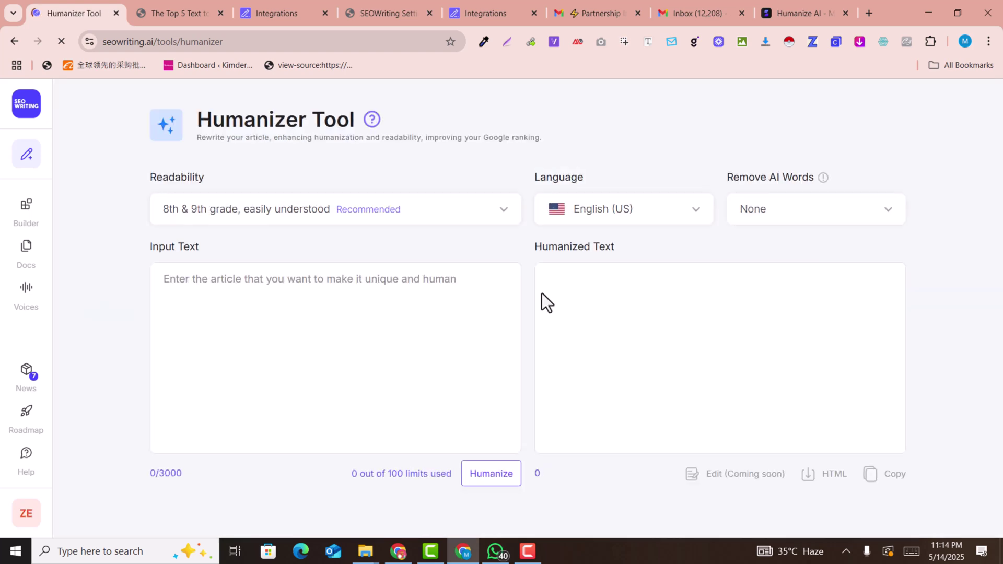
click(180, 2)
click(92, 1)
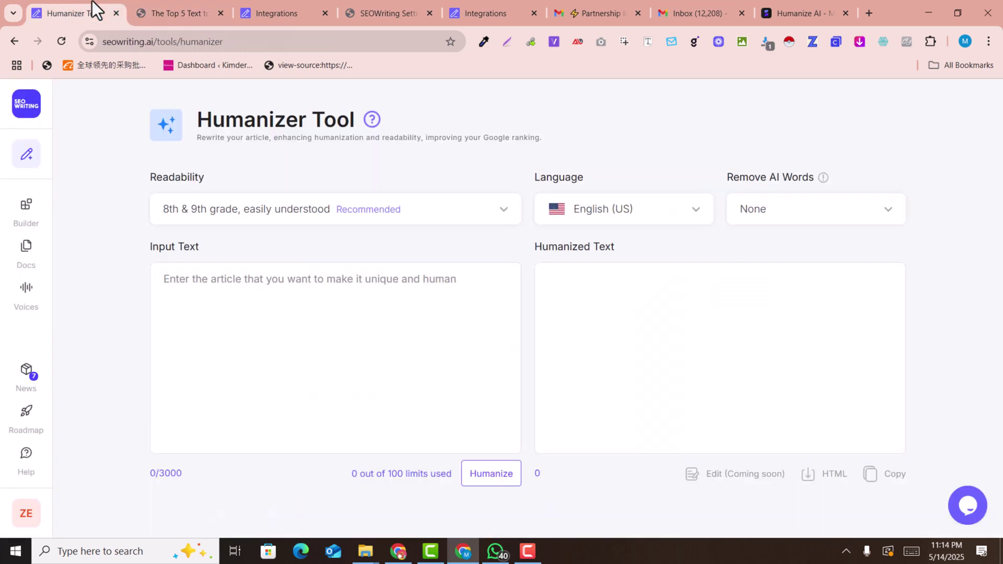
click(251, 314)
text(Built-in options like Windows Narrator and macOS Spoken Content provide basic functionality. However, specialized platforms offer commercial-grade quality with human-like intonation. Among these, Speechma stands out with its advanced neural networks delivering studio-quality output.)
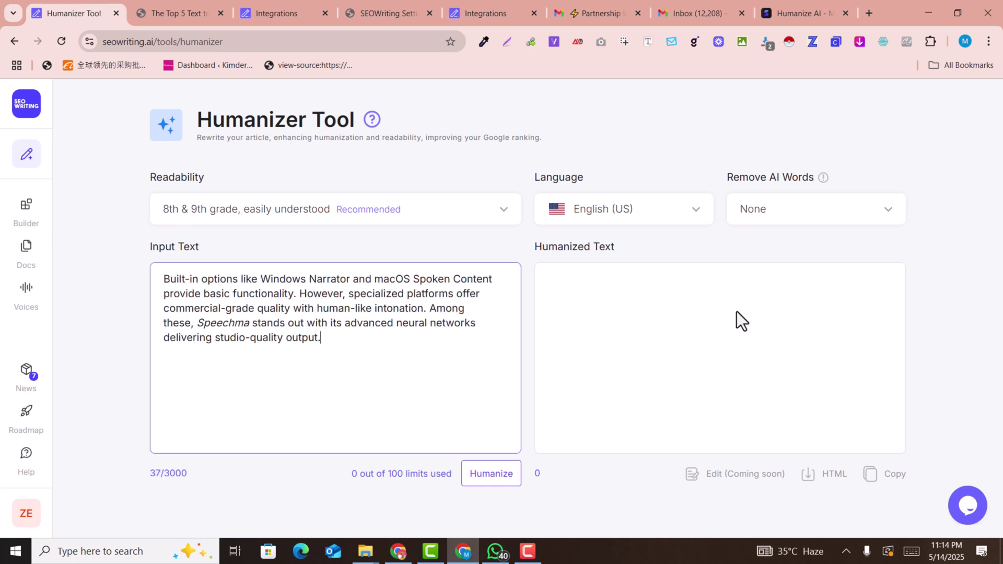
click(508, 474)
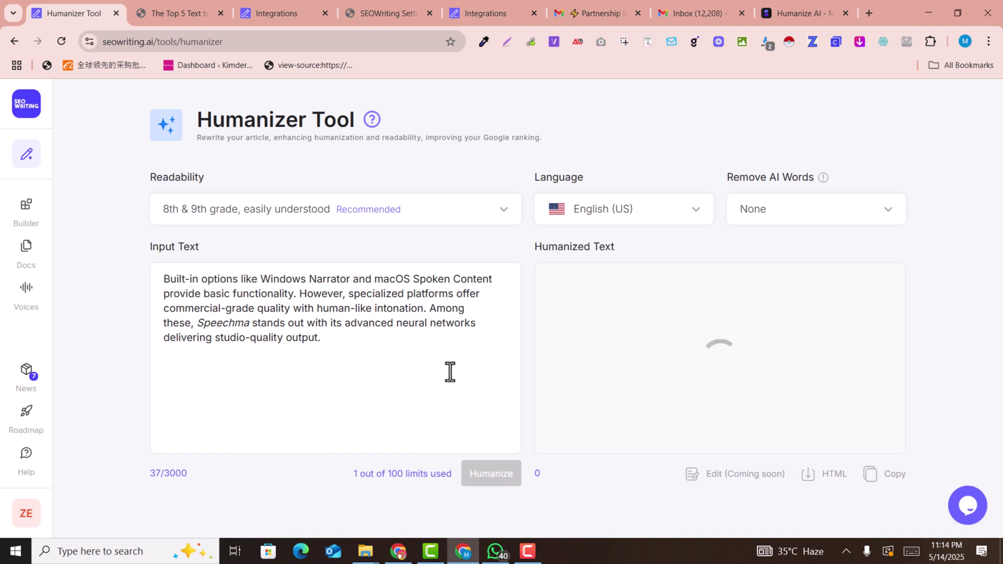
drag(547, 281, 710, 327)
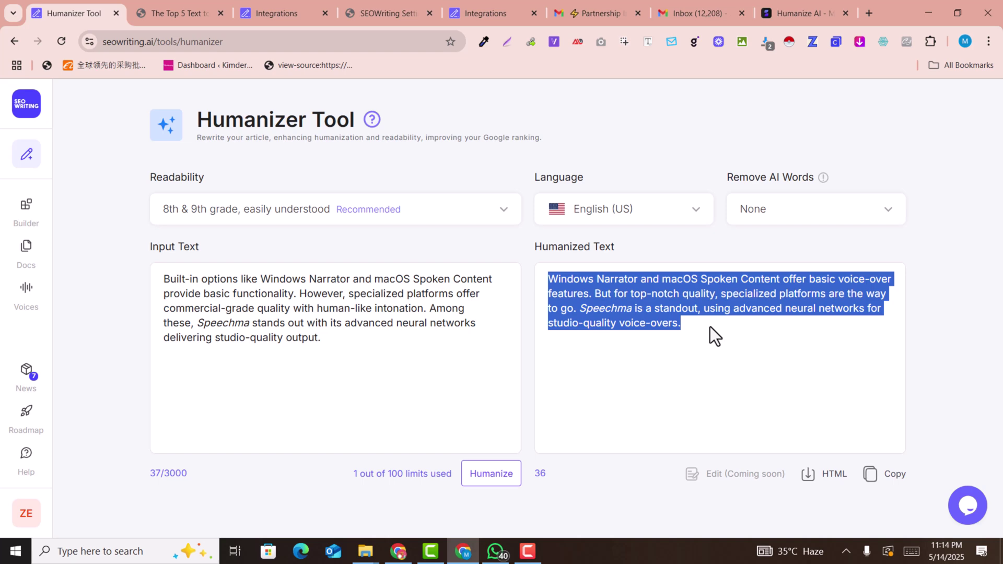